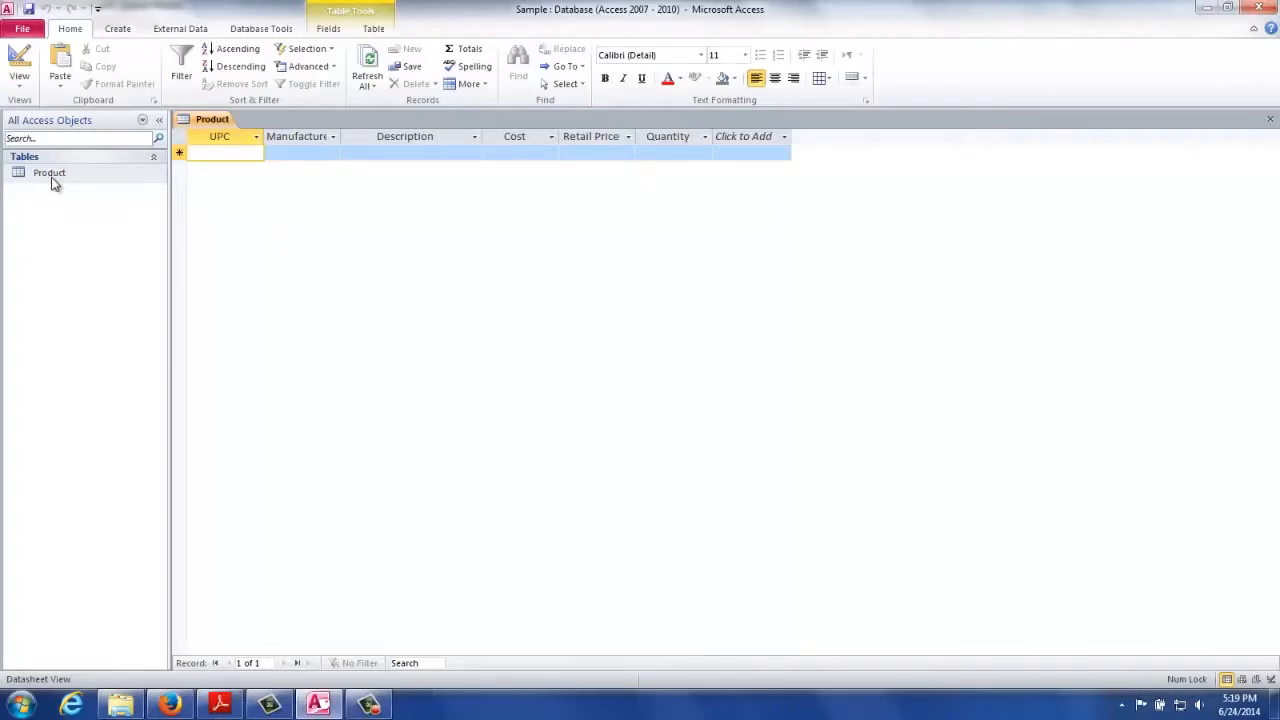
{"action": "type", "text": "0240"}
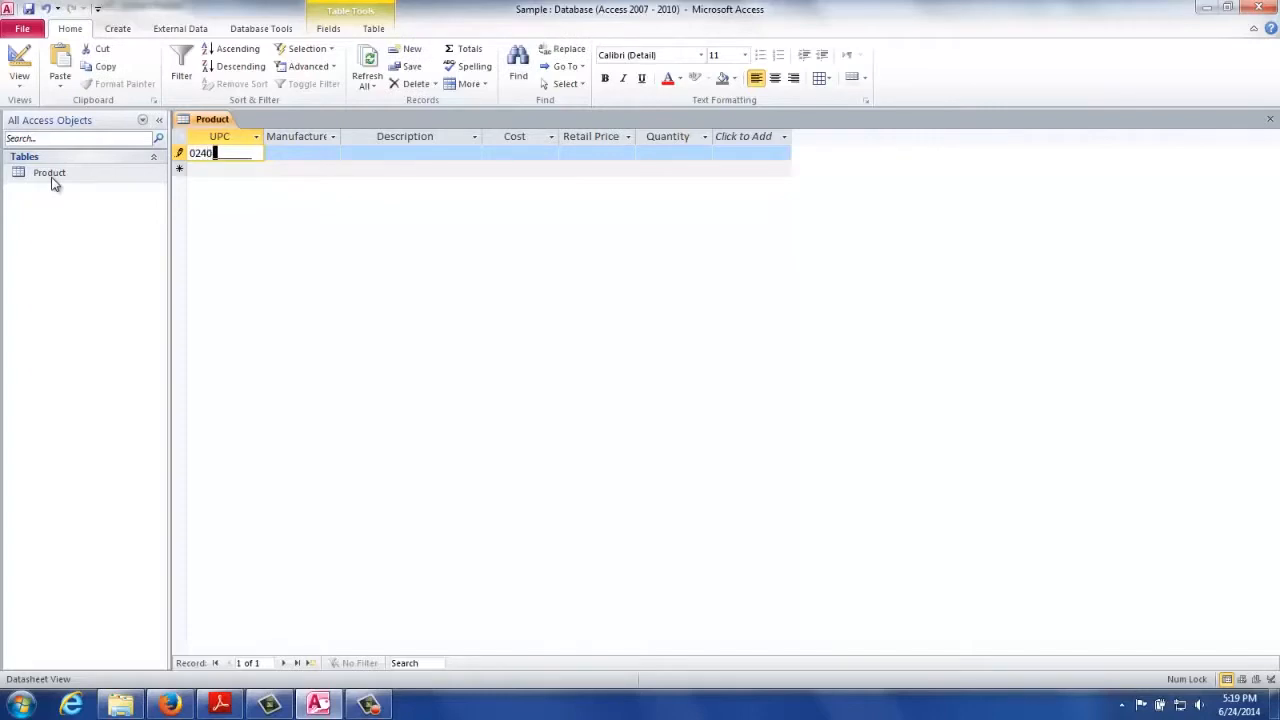
{"action": "type", "text": "0016286"}
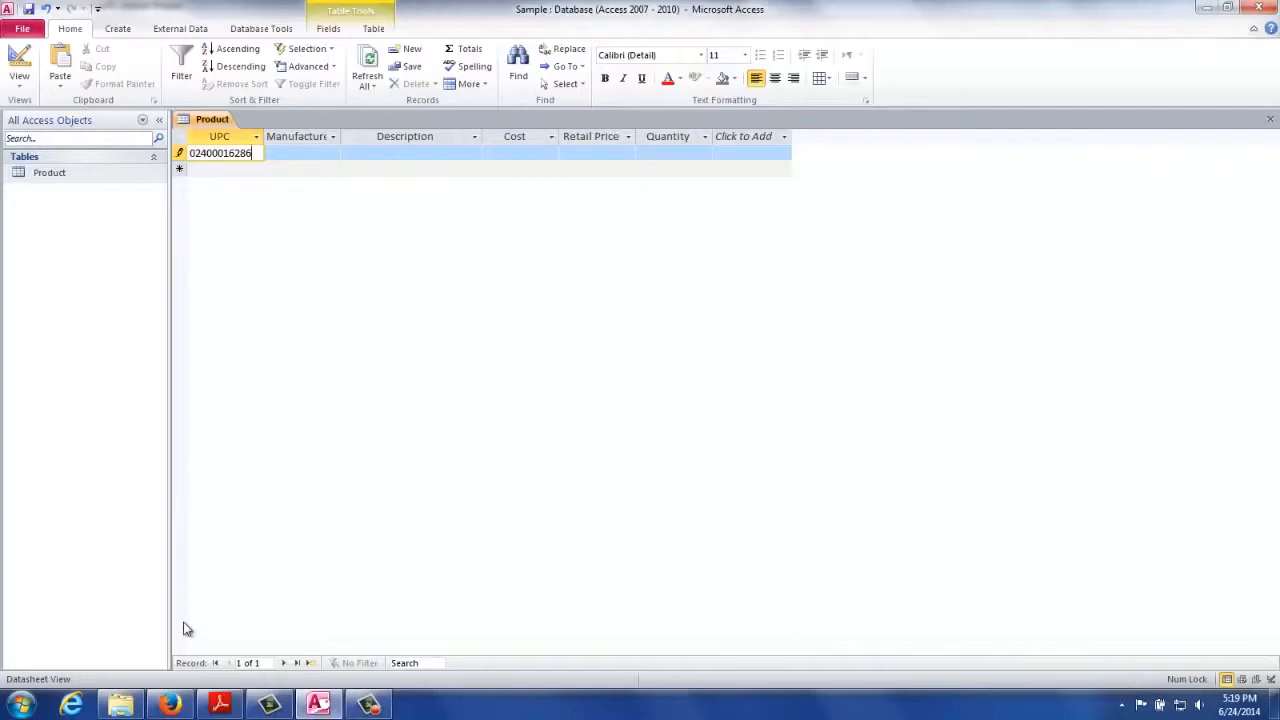
- Switch to Bugzilla in Firefox and start a new bug report for the Registration System product
{"action": "left_click", "coordinate": [172, 707]}
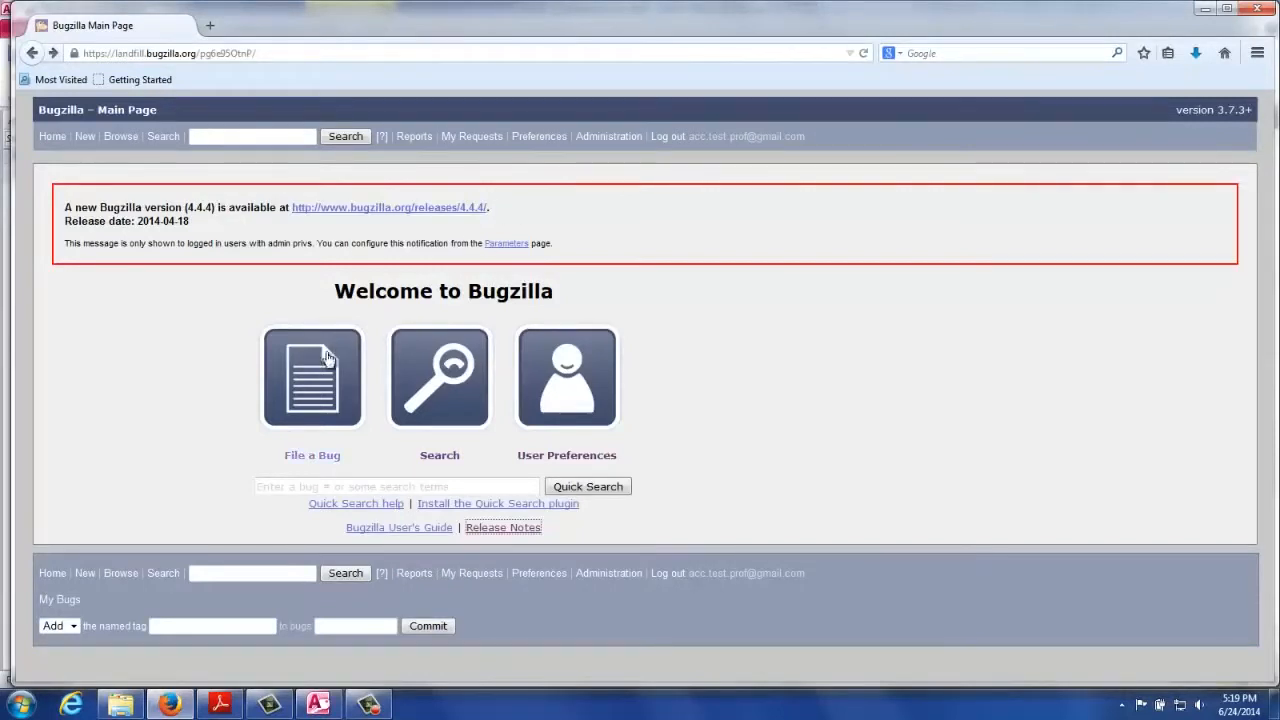
{"action": "left_click", "coordinate": [301, 462]}
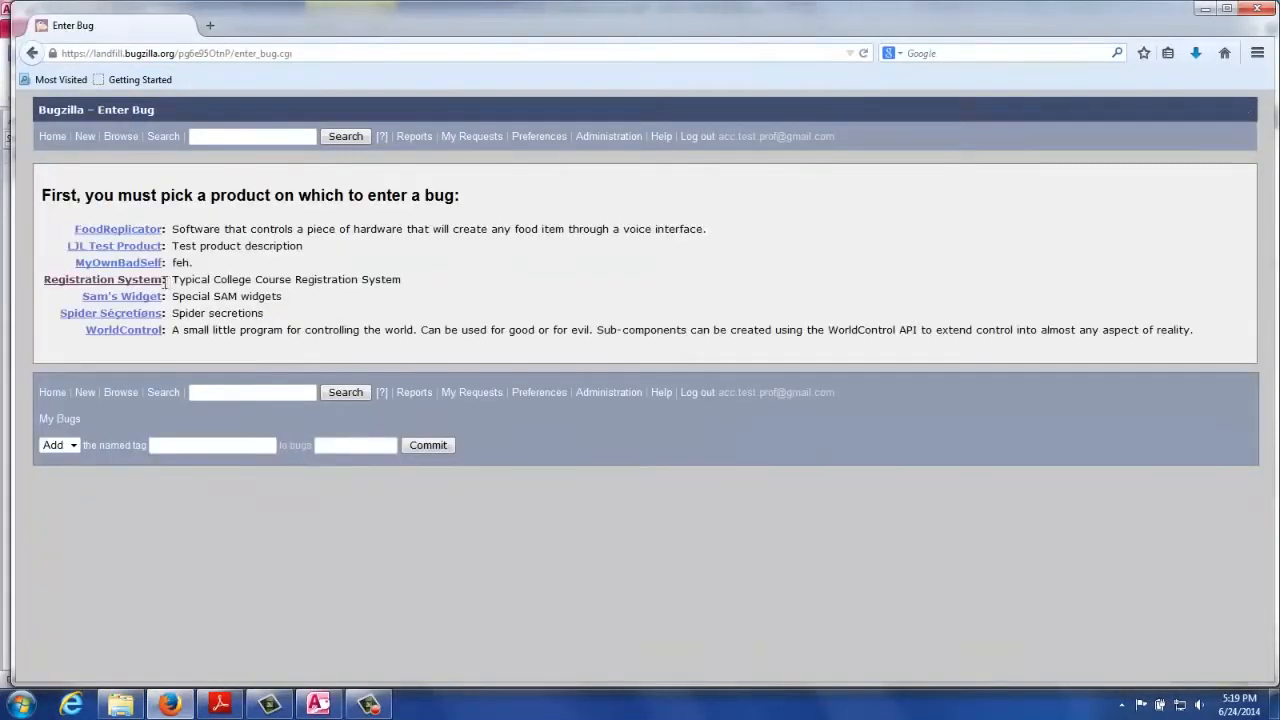
{"action": "left_click", "coordinate": [149, 285]}
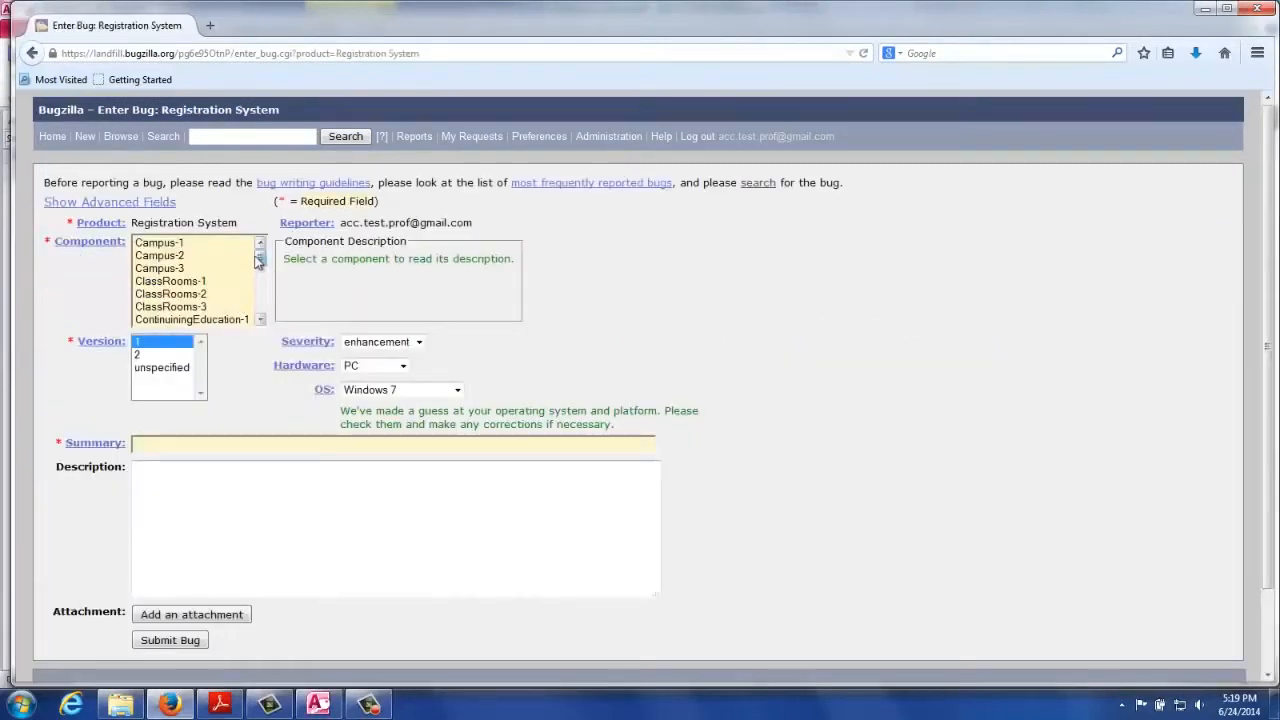
- Set the bug's component to Sample and its severity to critical
{"action": "left_click_drag", "start_coordinate": [259, 260], "coordinate": [260, 297]}
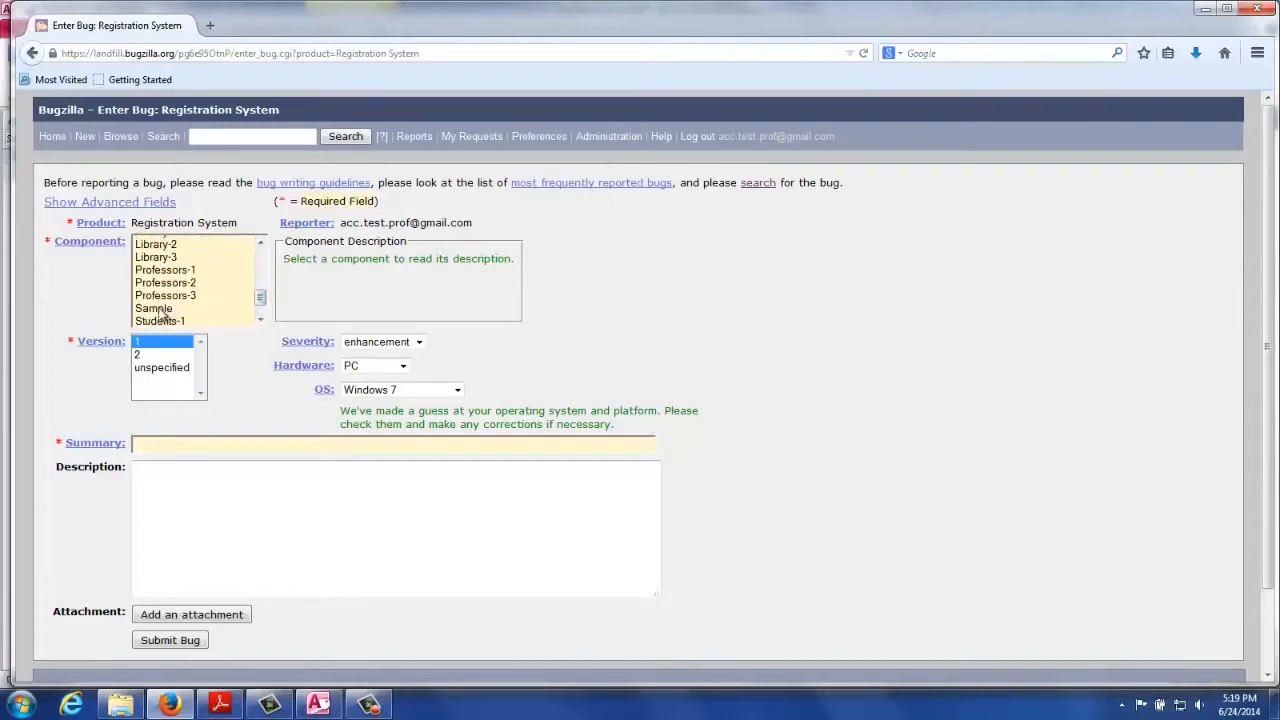
{"action": "left_click", "coordinate": [161, 310]}
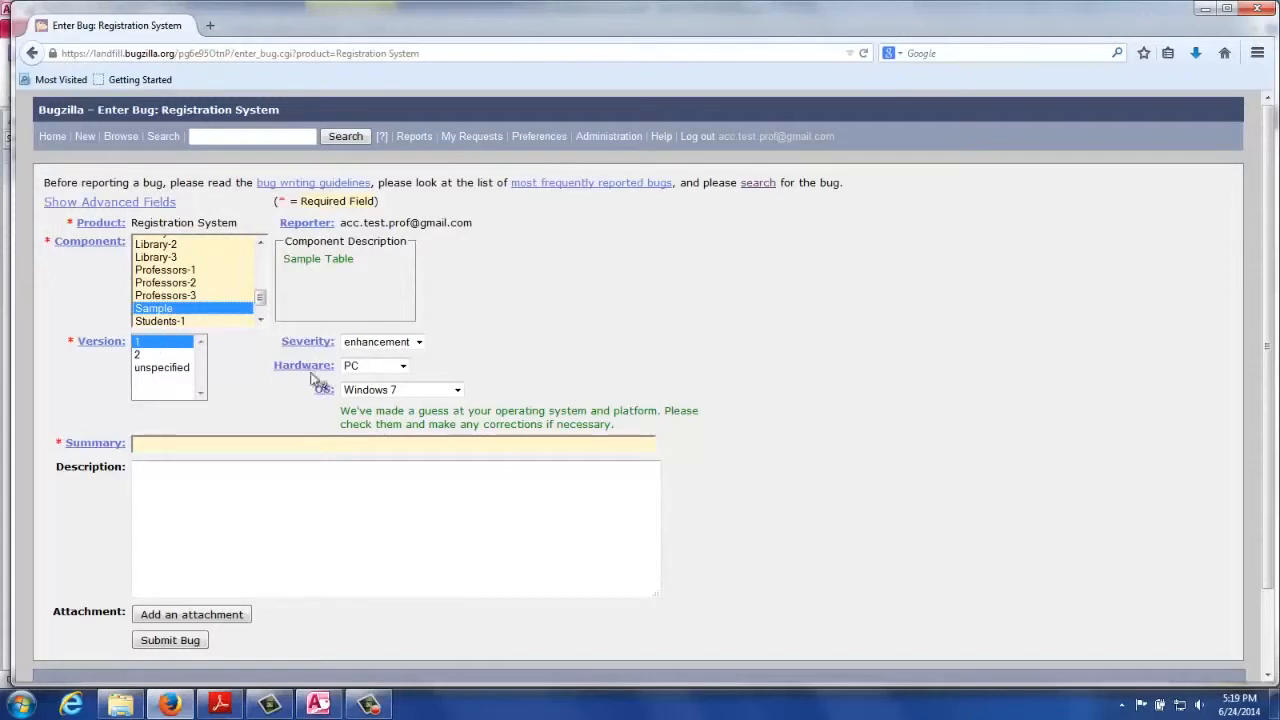
{"action": "left_click", "coordinate": [421, 342]}
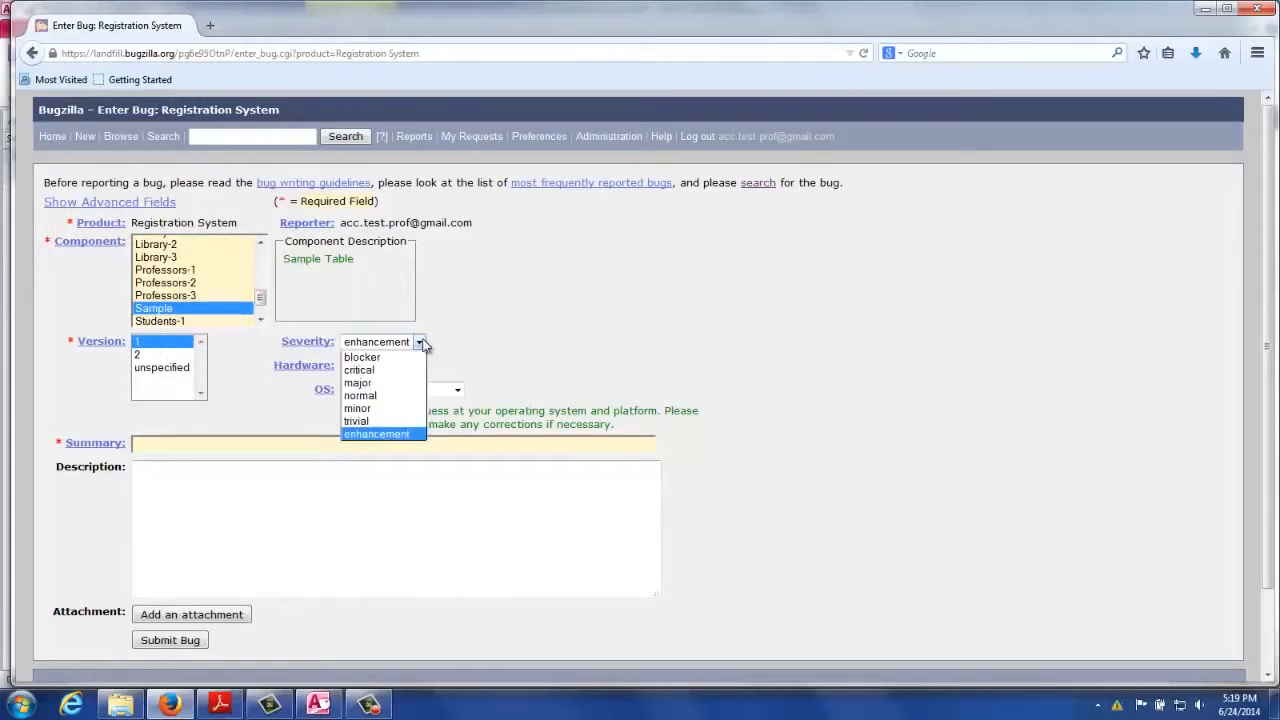
{"action": "left_click", "coordinate": [372, 370]}
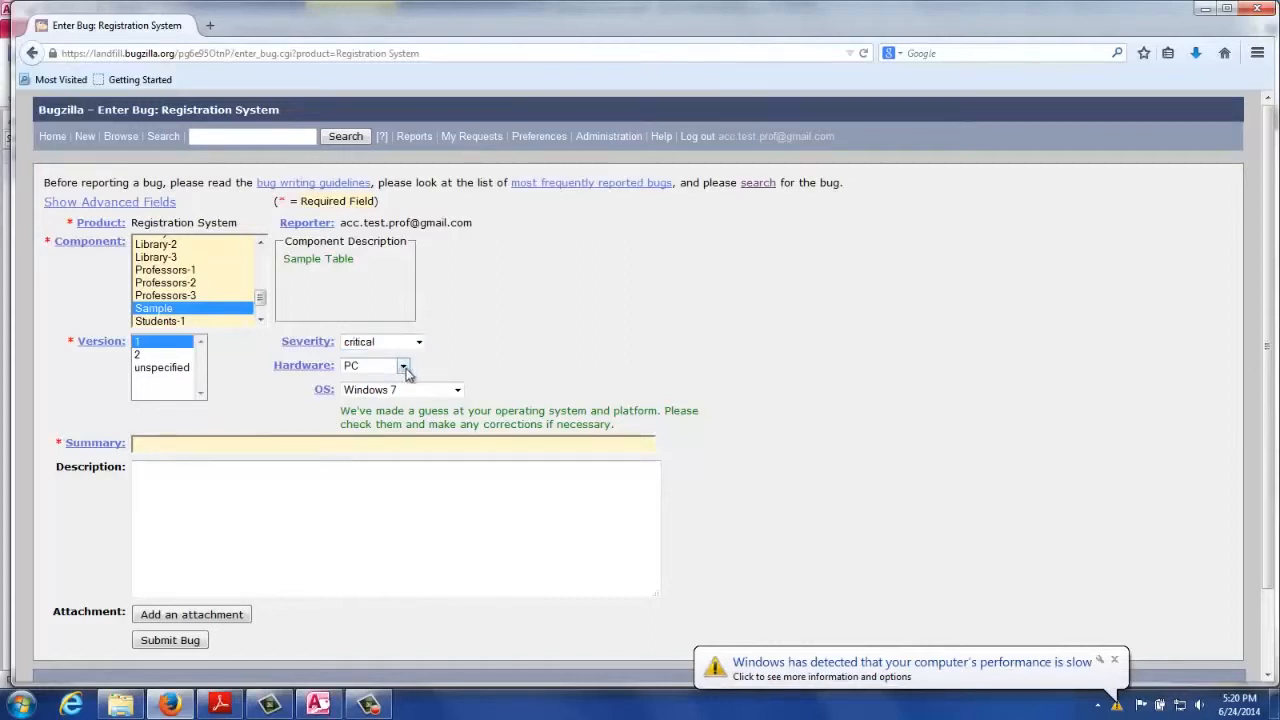
- Enter the bug summary "UPC Field only accepts 11 characters"
{"action": "left_click", "coordinate": [189, 447]}
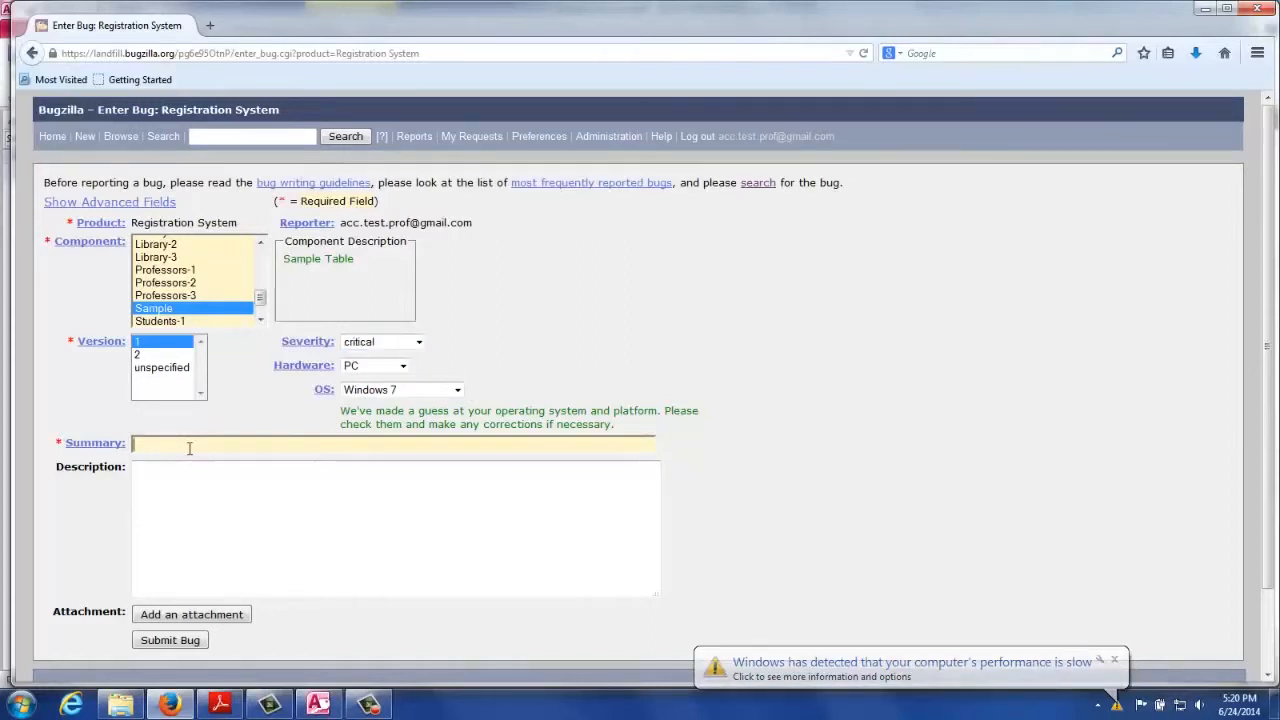
{"action": "type", "text": "U"}
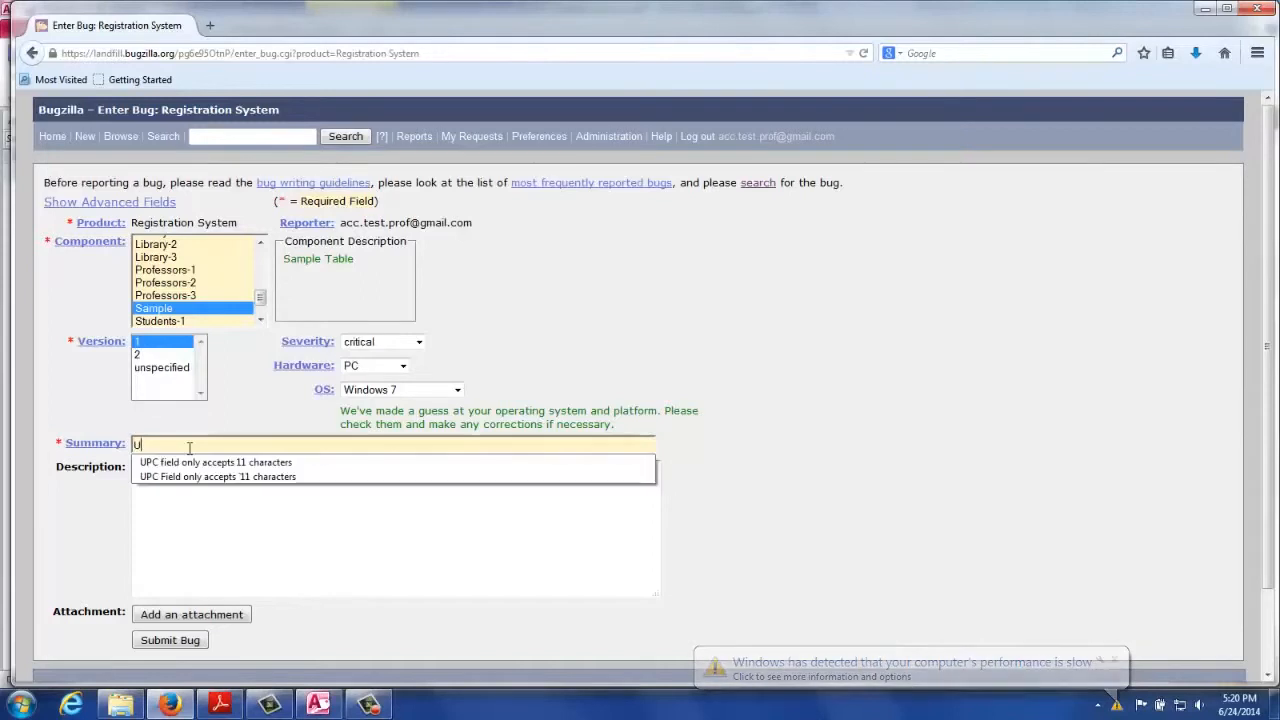
{"action": "type", "text": "PC Field "}
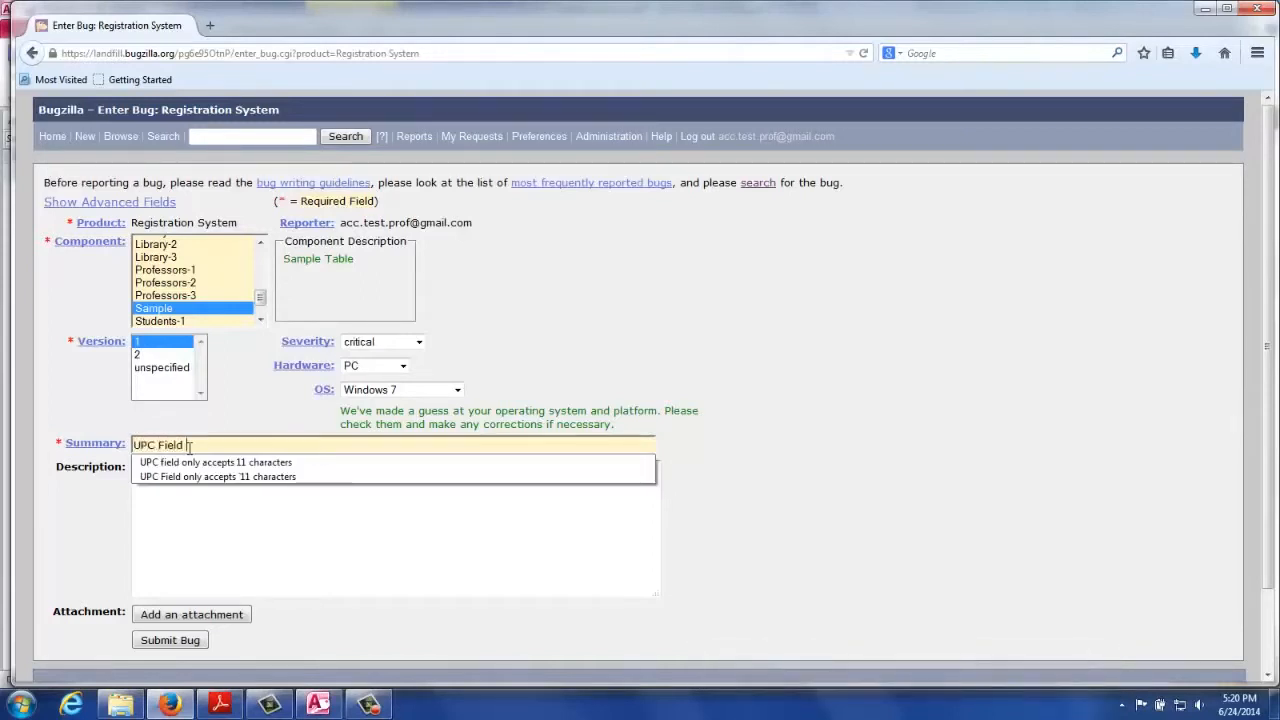
{"action": "type", "text": "only acce"}
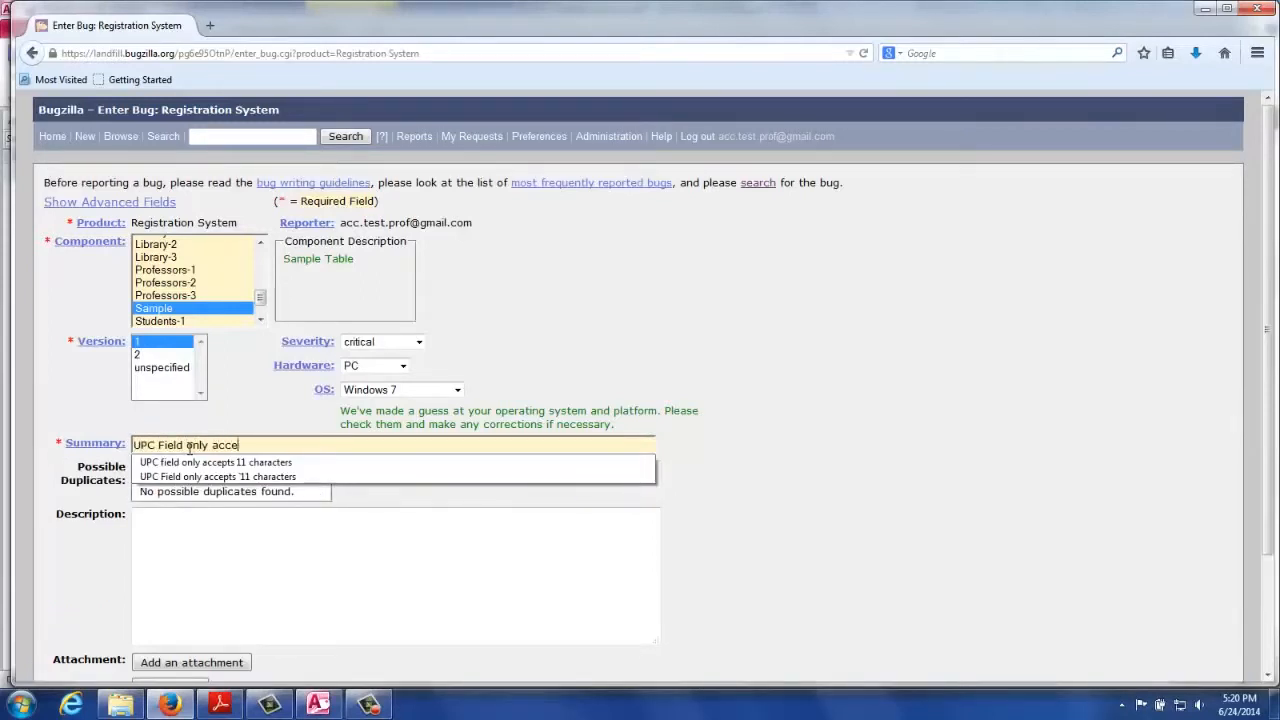
{"action": "type", "text": "pts 11 characters"}
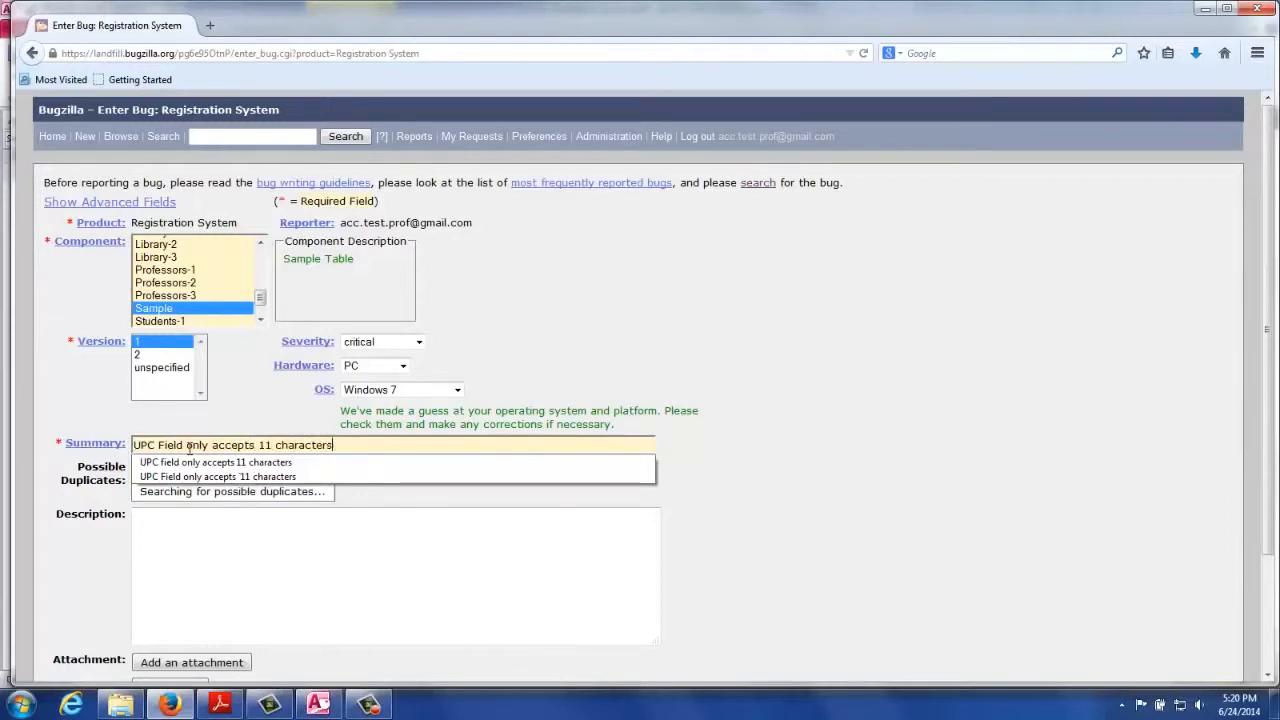
- Describe the bug as "Open the database, attempt to enter a 12 digit UPC into the UPC field, the database only accepts 11 digits."
{"action": "left_click", "coordinate": [148, 518]}
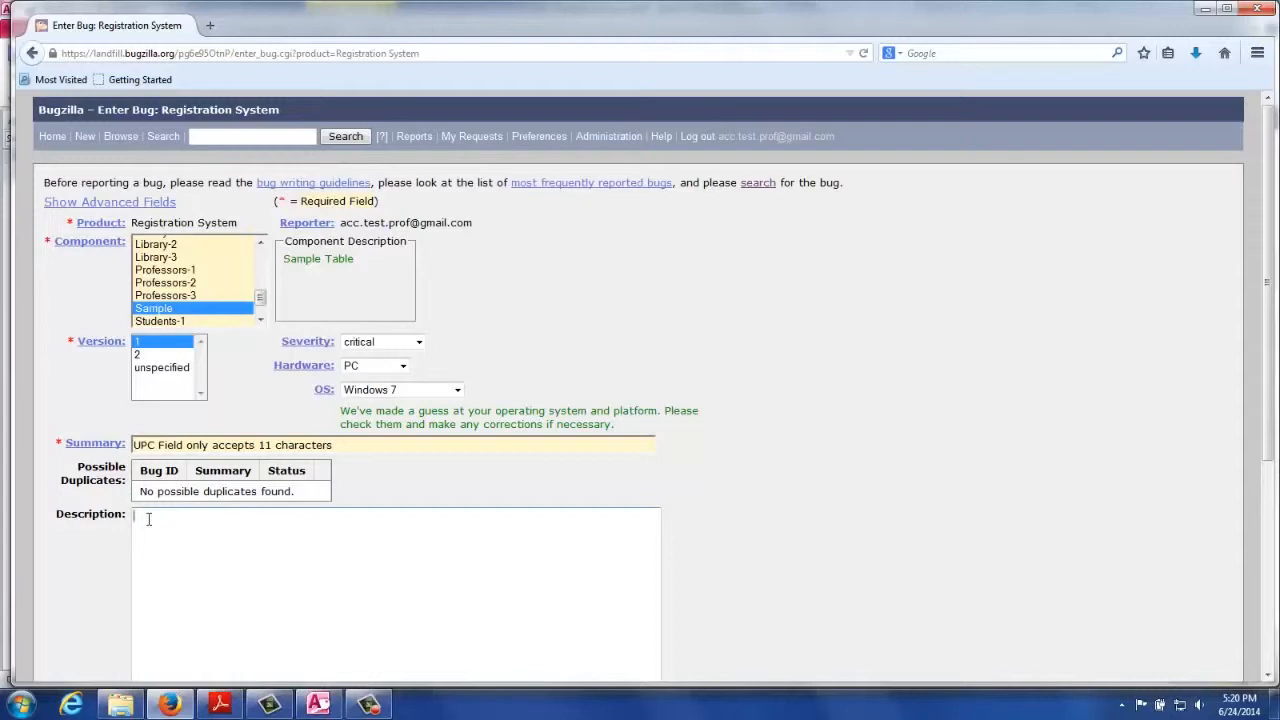
{"action": "type", "text": "Open the database, attempt to enter"}
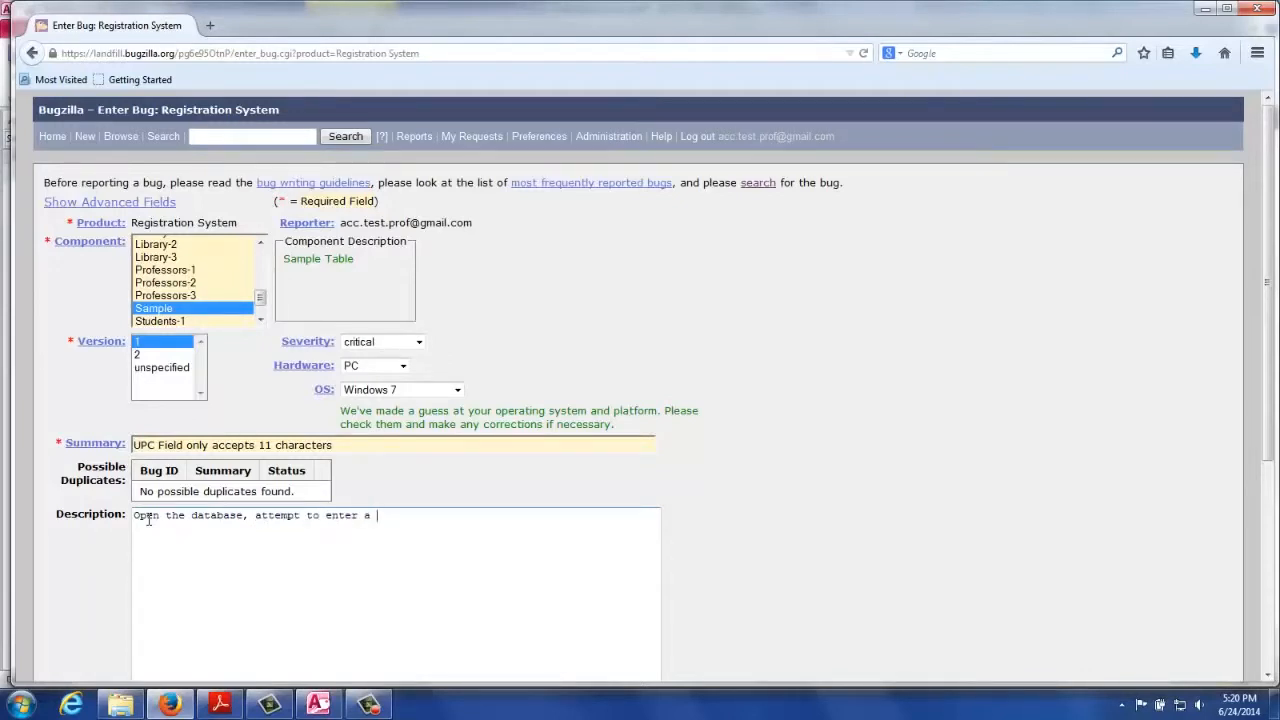
{"action": "type", "text": "a 12 digit UPC into the UPC fiel"}
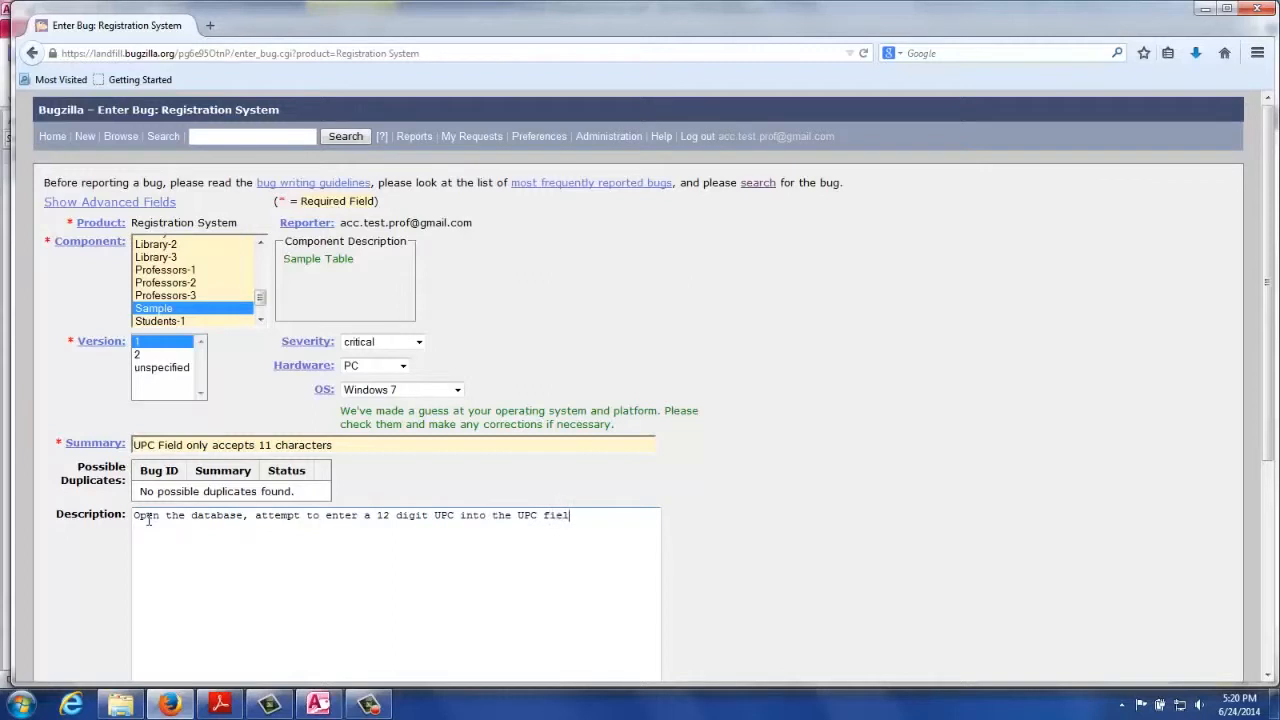
{"action": "type", "text": "d, the databs"}
{"action": "type", "text": "se only accepts 11"}
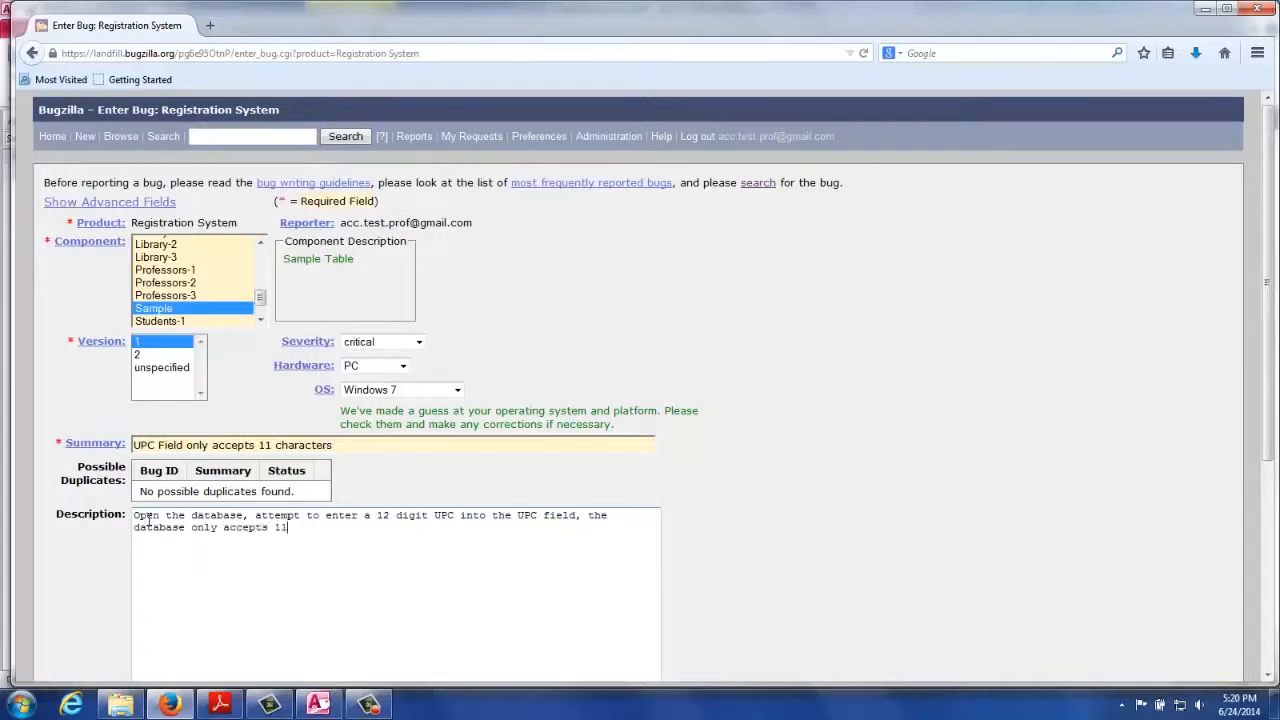
{"action": "type", "text": " digits."}
{"action": "scroll", "coordinate": [148, 519], "scroll_direction": "down", "scroll_amount": 1}
{"action": "scroll", "coordinate": [148, 519], "scroll_direction": "down", "scroll_amount": 4}
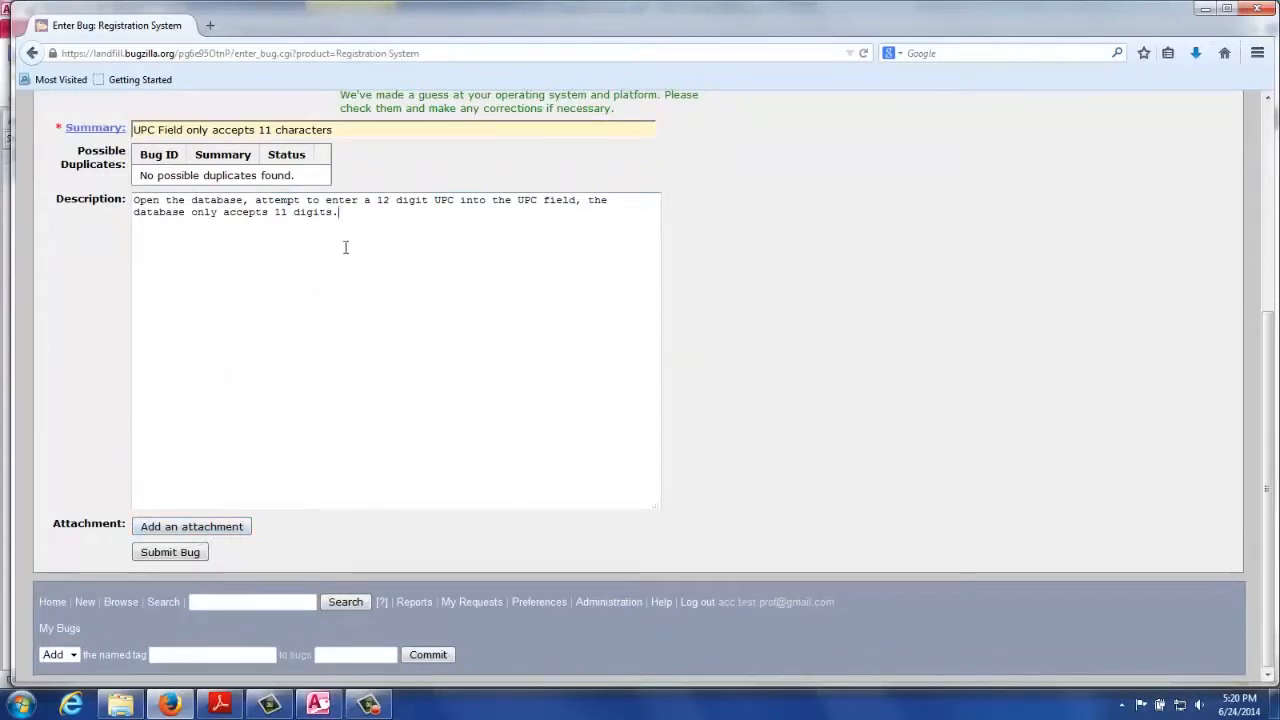
{"action": "type", "text": "This is"}
{"action": "key", "text": "BackSpace"}
{"action": "key", "text": "BackSpace"}
{"action": "key", "text": "BackSpace"}
{"action": "key", "text": "BackSpace"}
{"action": "key", "text": "BackSpace"}
{"action": "key", "text": "BackSpace"}
{"action": "key", "text": "BackSpace"}
{"action": "key", "text": "BackSpace"}
- Submit the bug and check the description in the filed report
{"action": "left_click", "coordinate": [181, 556]}
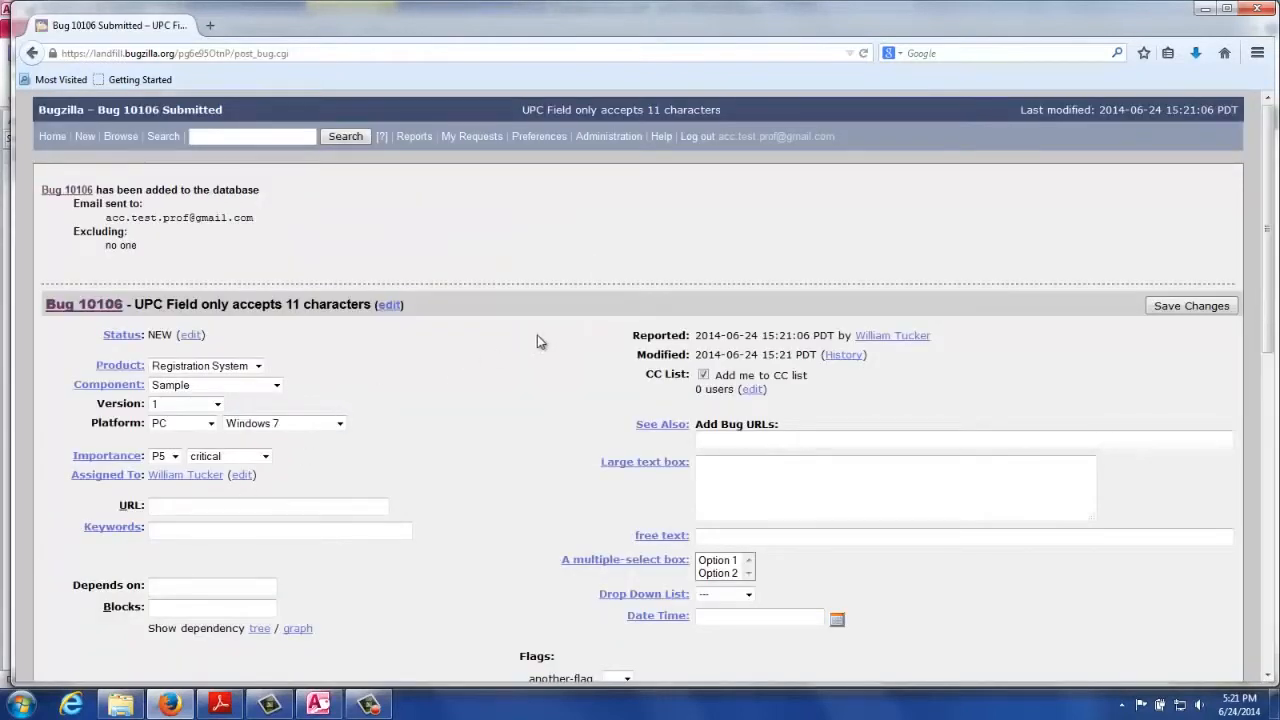
{"action": "left_click_drag", "start_coordinate": [1266, 222], "coordinate": [1268, 530]}
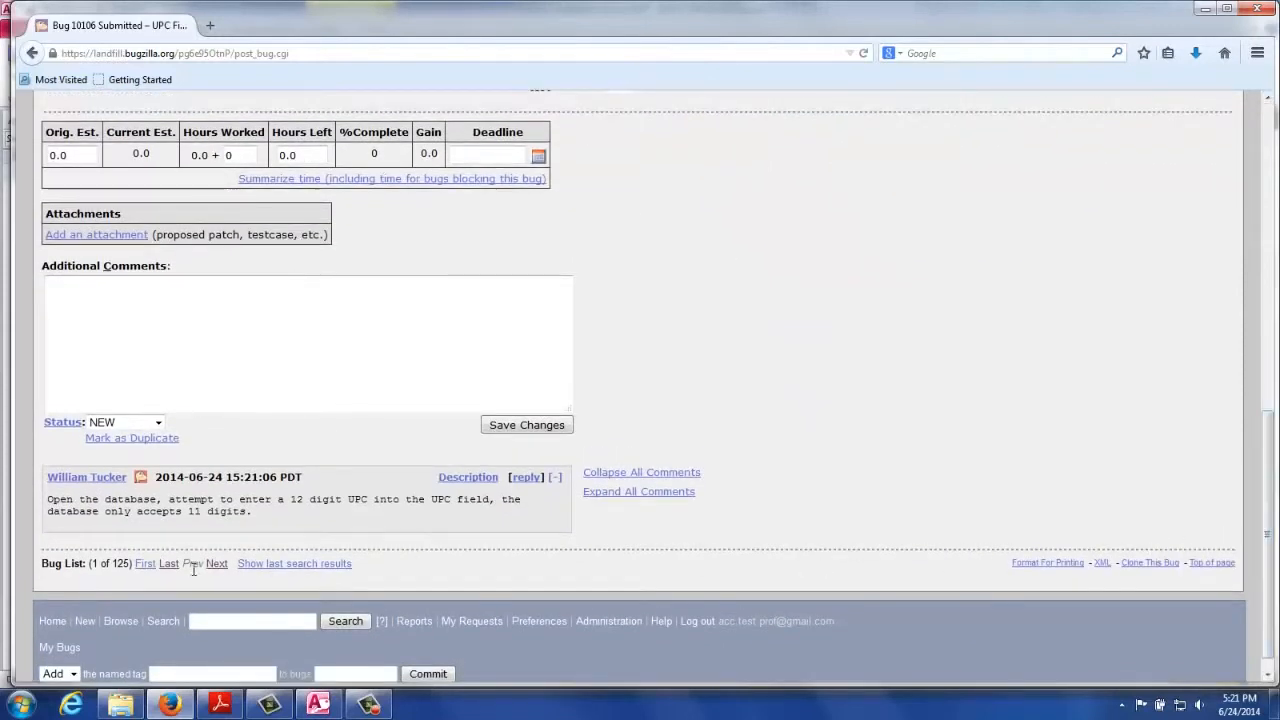
- Switch to Sample Test Cases.pdf in Adobe Reader and review the steps and expected results of Test 2 and Test 3
{"action": "left_click", "coordinate": [305, 710]}
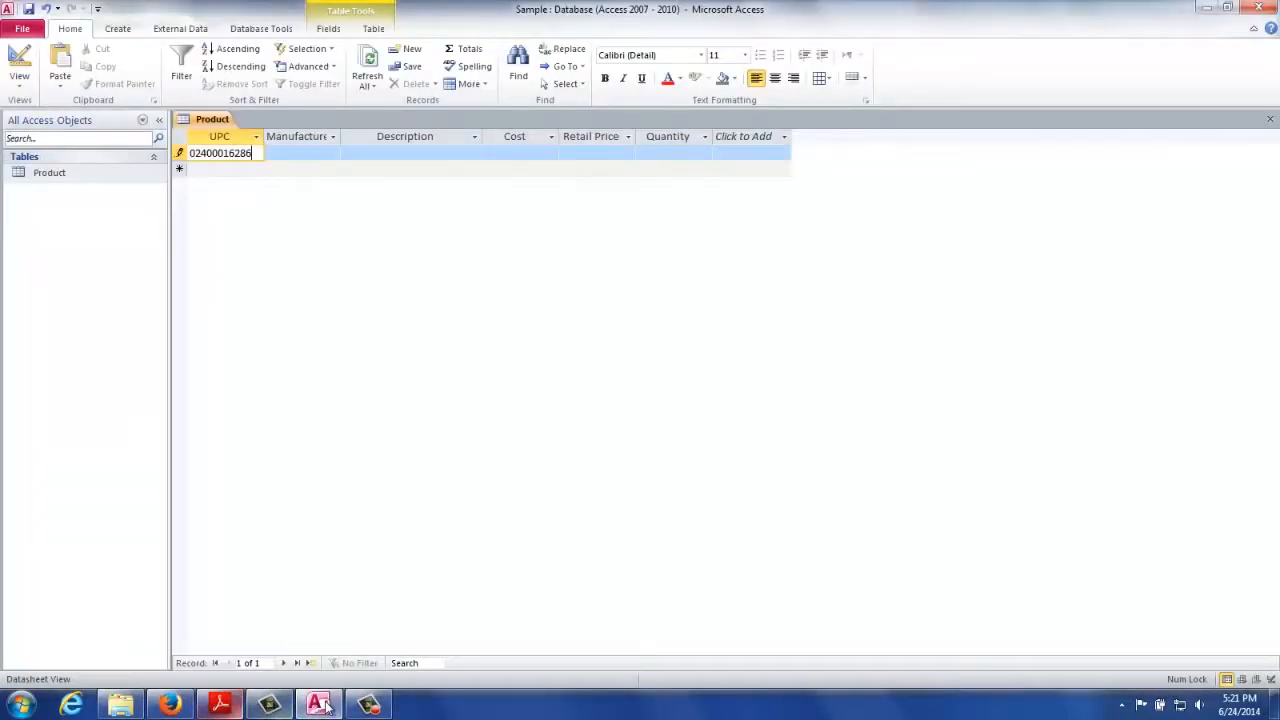
{"action": "left_click", "coordinate": [215, 706]}
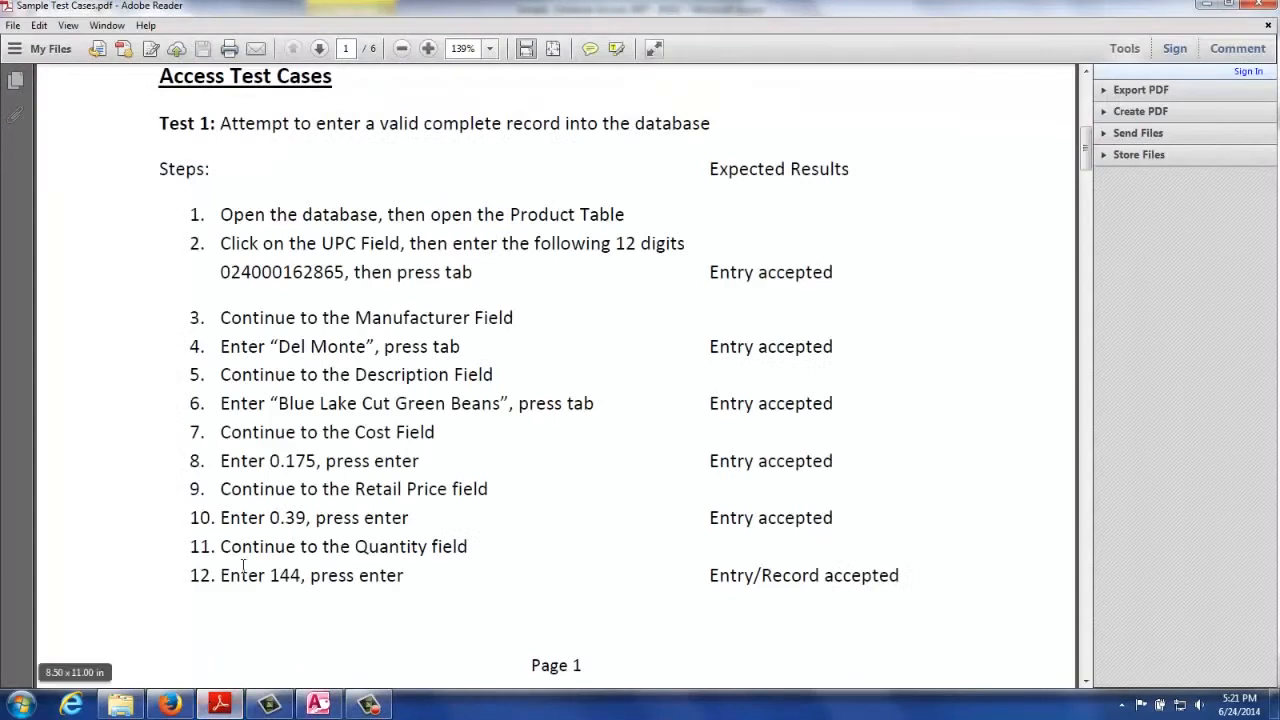
{"action": "scroll", "coordinate": [243, 567], "scroll_direction": "down", "scroll_amount": 10}
{"action": "scroll", "coordinate": [243, 567], "scroll_direction": "down", "scroll_amount": 5}
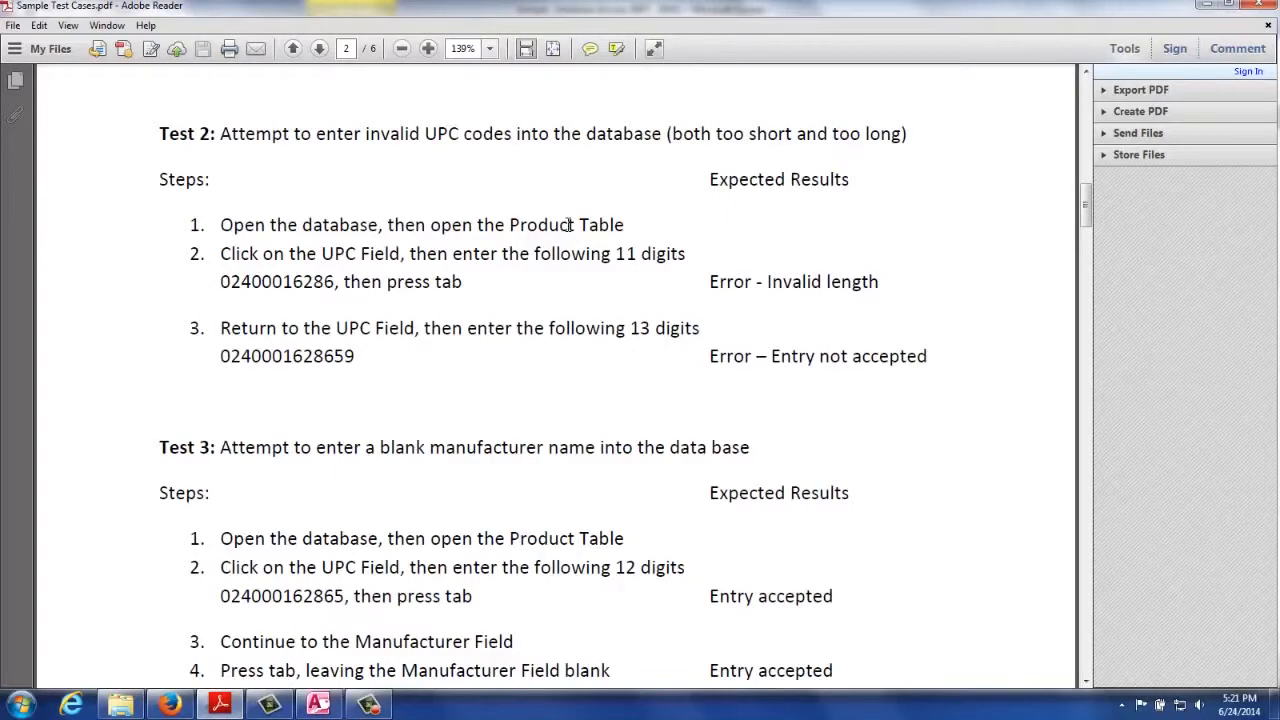
{"action": "scroll", "coordinate": [569, 224], "scroll_direction": "down", "scroll_amount": 3}
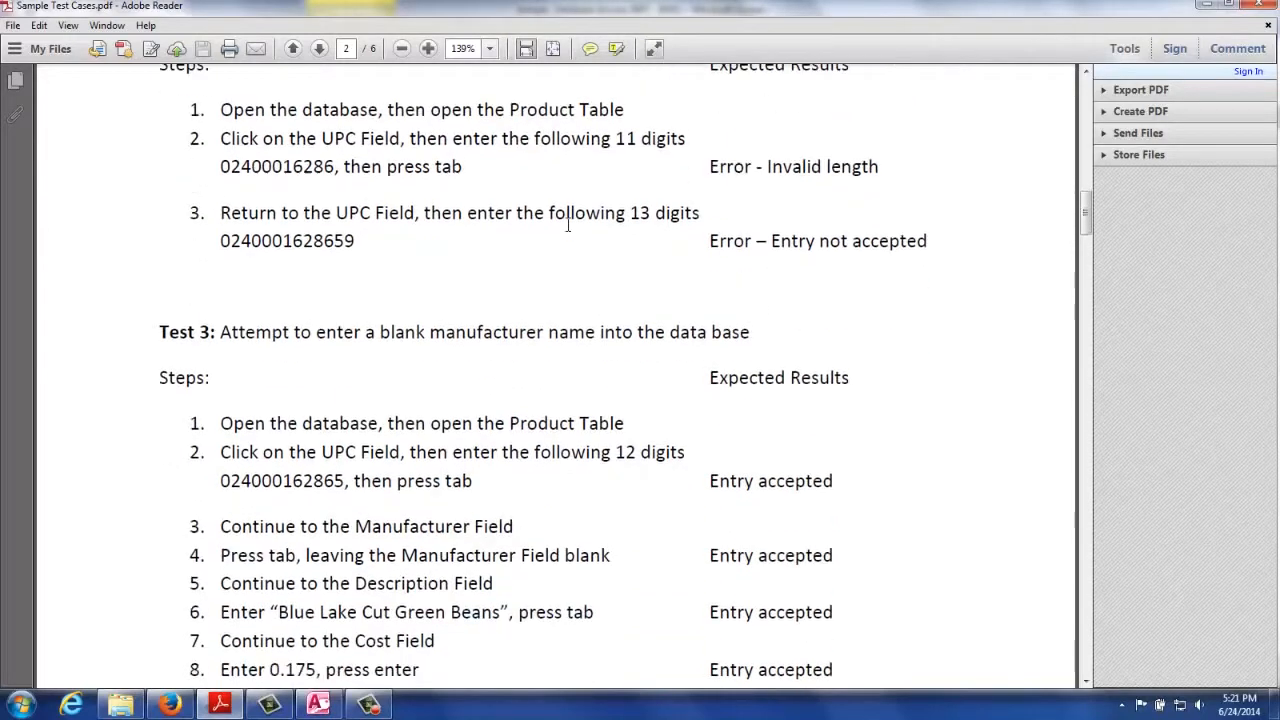
{"action": "scroll", "coordinate": [568, 224], "scroll_direction": "down", "scroll_amount": 3}
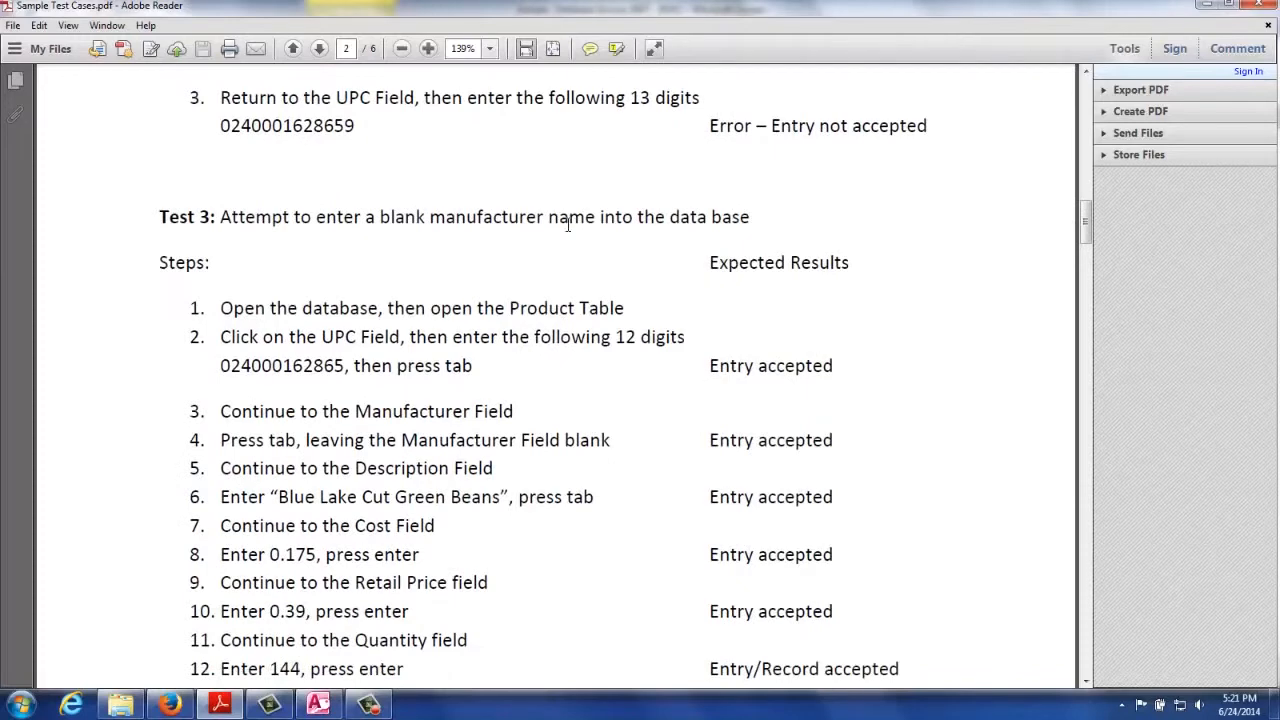
{"action": "scroll", "coordinate": [414, 232], "scroll_direction": "down", "scroll_amount": 2}
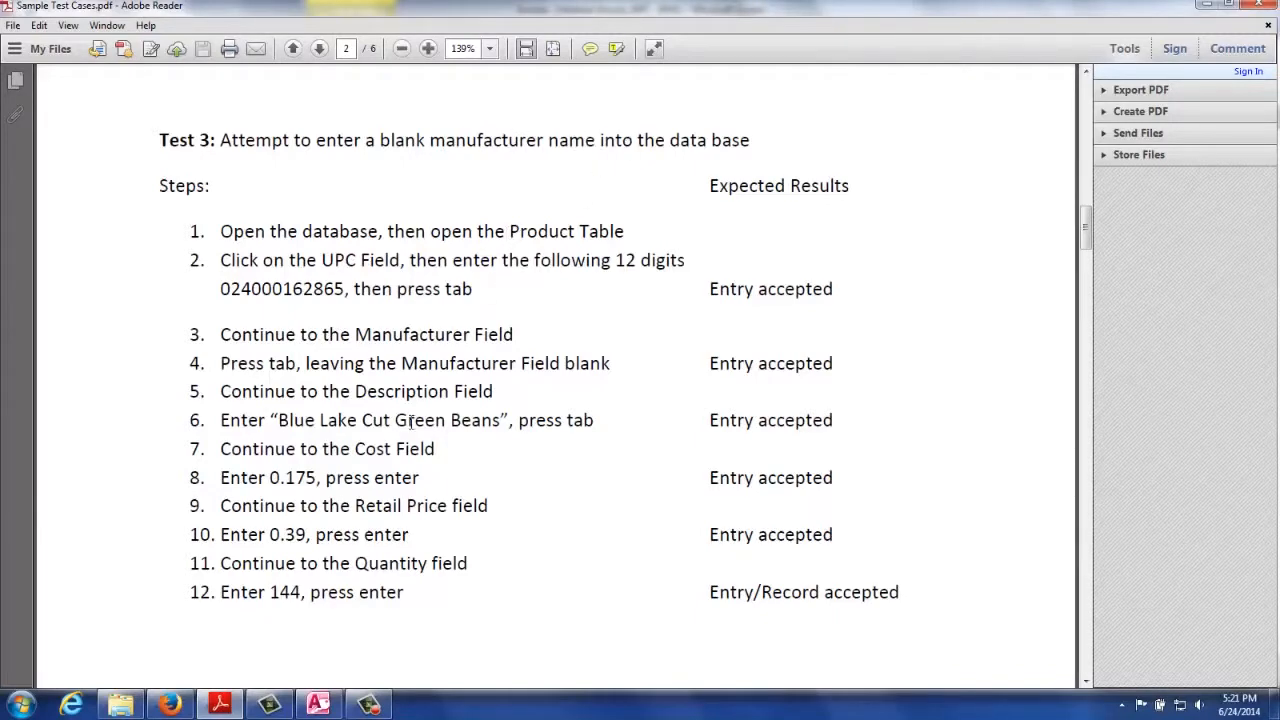
- Switch to the Product table in Access and try to widen the Manufacturer column while the record's Manufacturer field is blank
{"action": "left_click", "coordinate": [318, 705]}
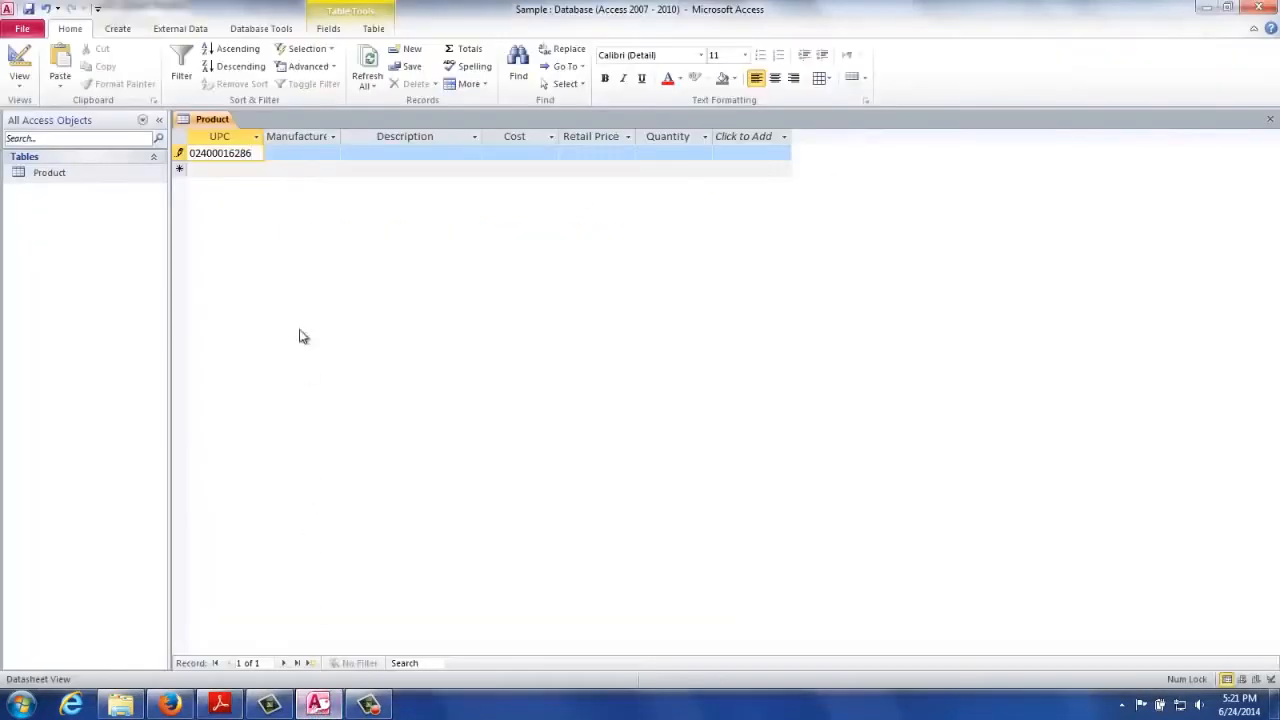
{"action": "left_click", "coordinate": [283, 152]}
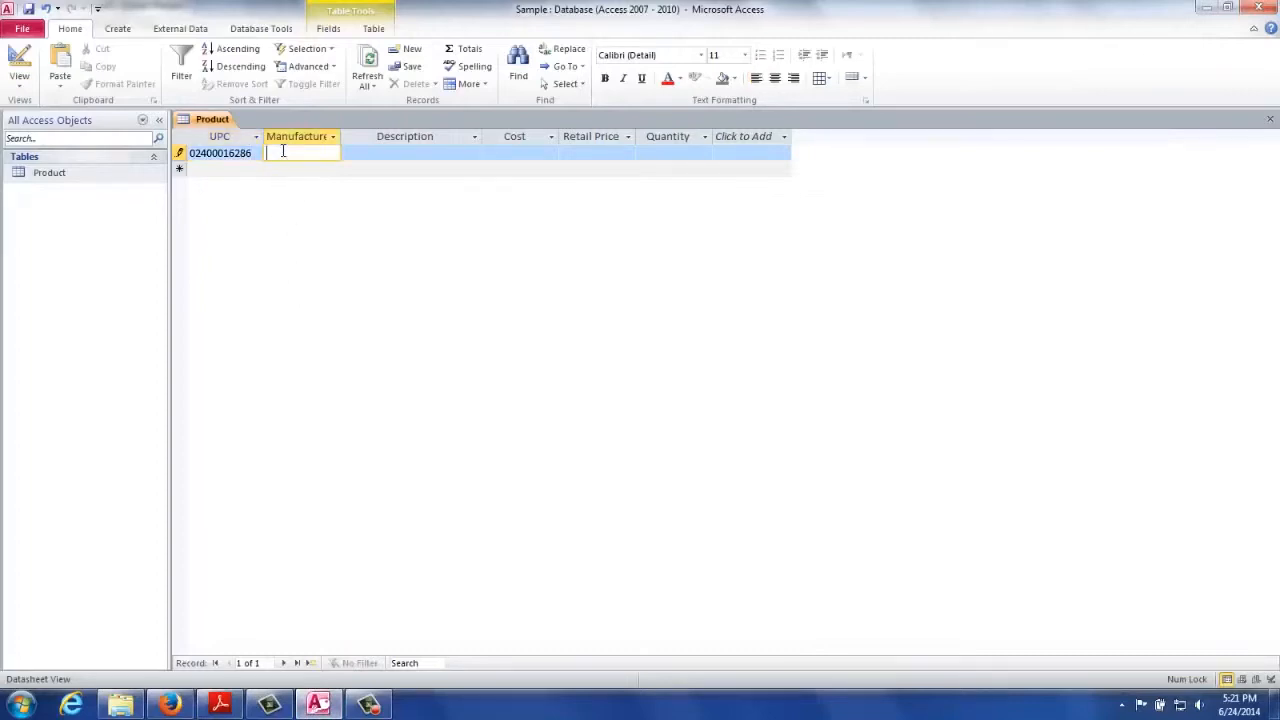
{"action": "left_click", "coordinate": [341, 136]}
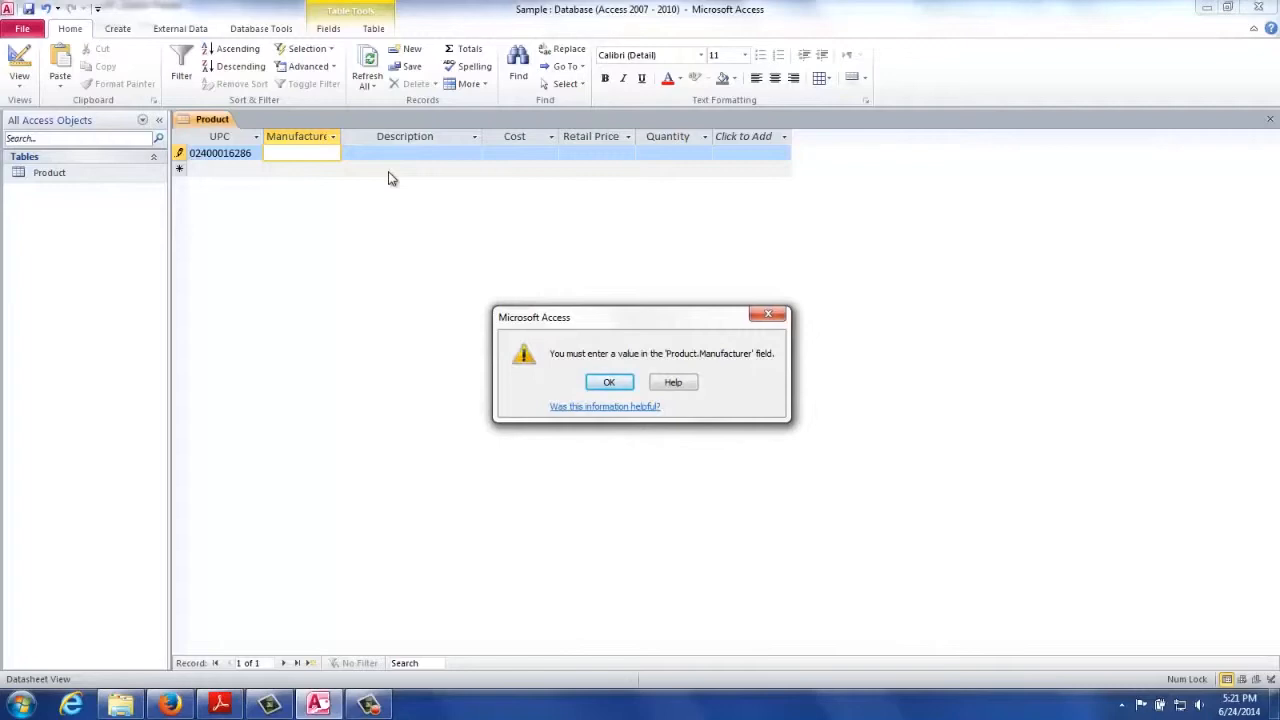
{"action": "left_click", "coordinate": [609, 384]}
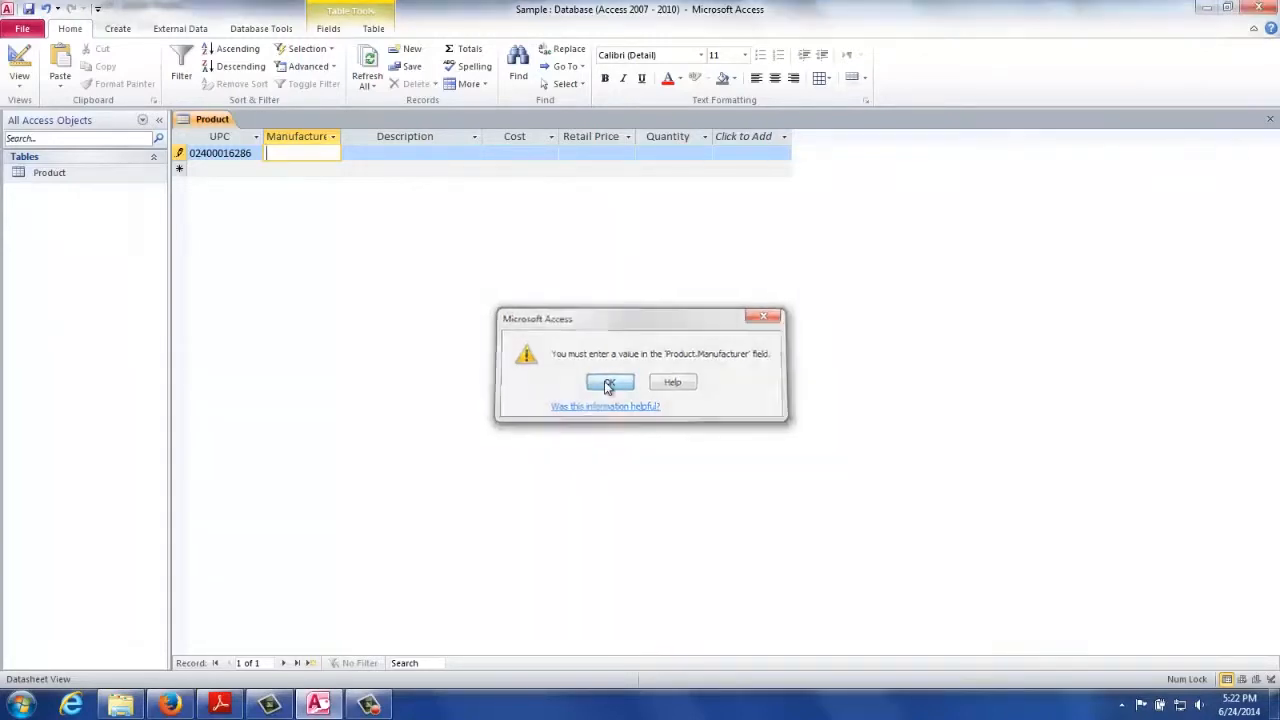
- Leave the record's Manufacturer and Description fields blank, advance to Cost, and recheck Test 3 in the Adobe Reader document
{"action": "key", "text": "Tab"}
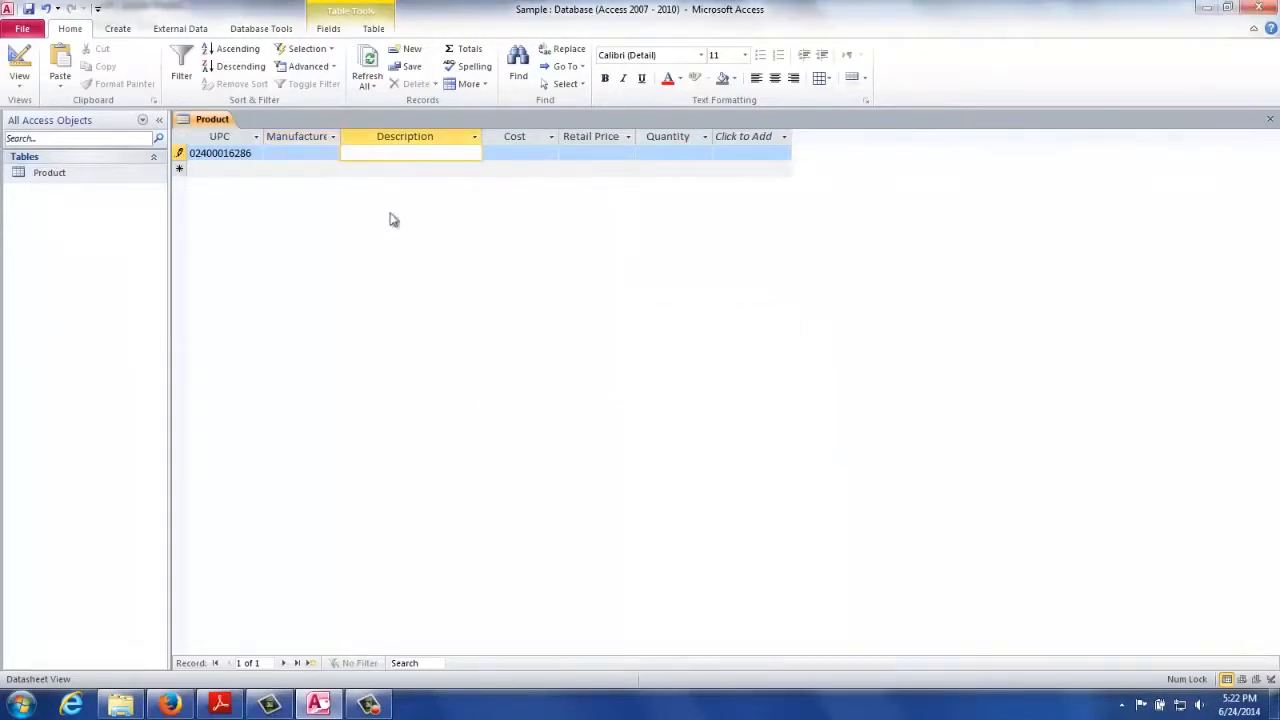
{"action": "key", "text": "Tab"}
{"action": "left_click", "coordinate": [340, 138]}
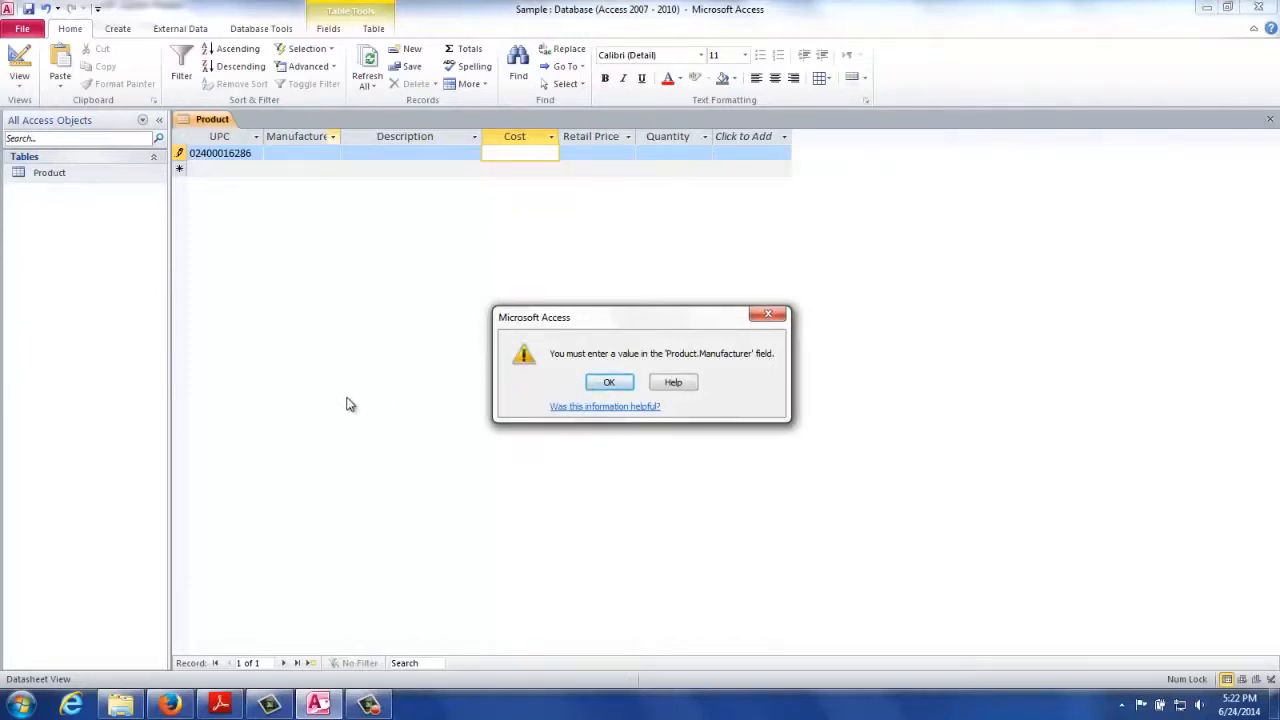
{"action": "left_click", "coordinate": [766, 315]}
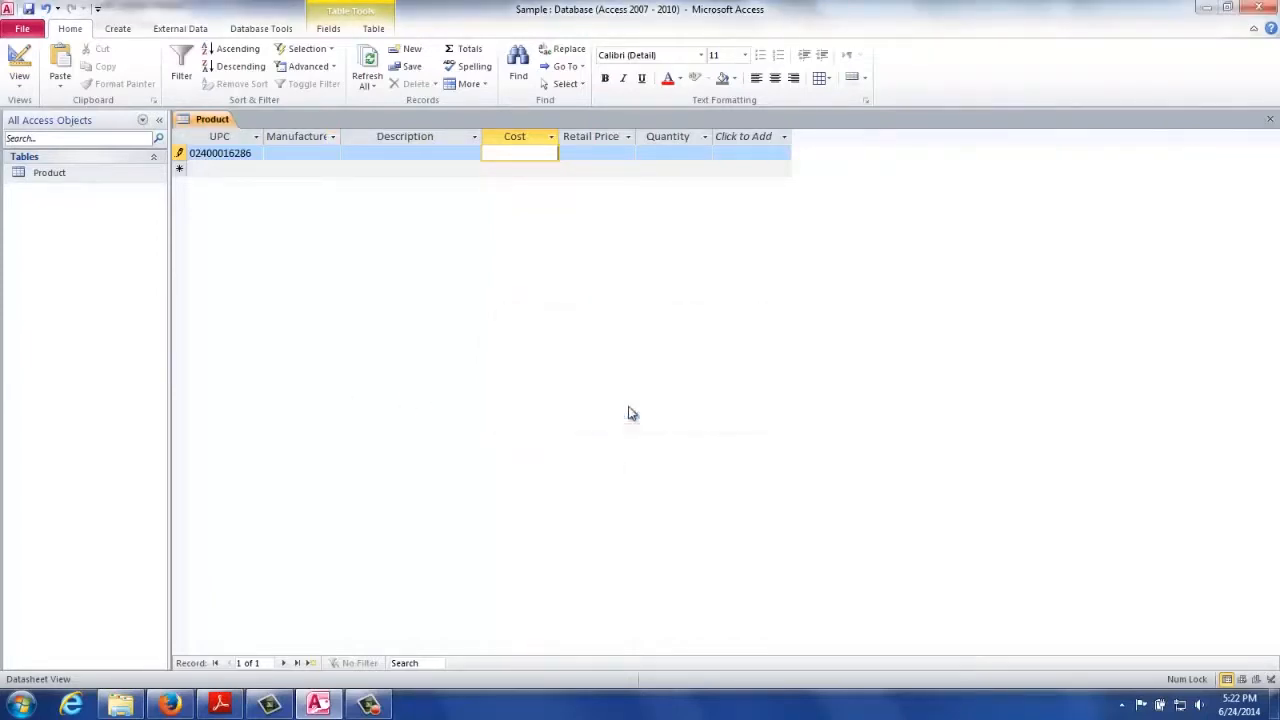
{"action": "left_click", "coordinate": [318, 706]}
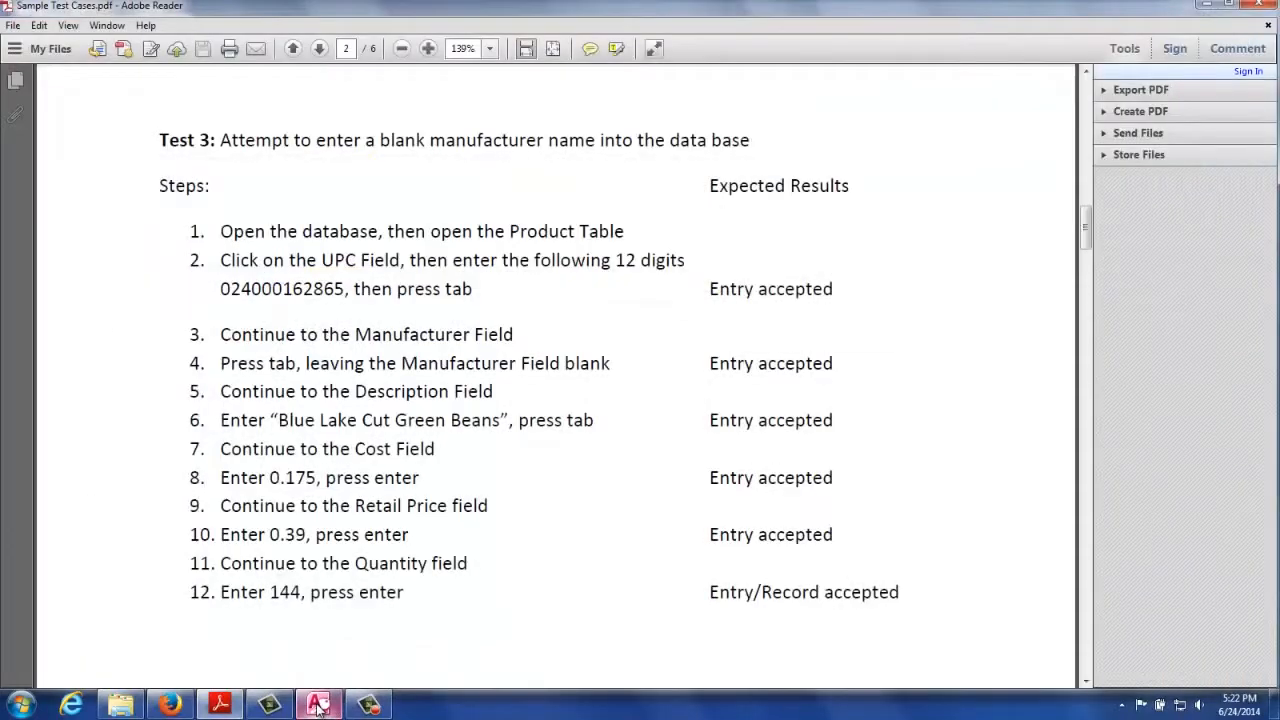
- Find Test 4 in the test document, switch to Access, and enter its 25-character name abcdefghijklmnopqrstuvwxy as the record's Manufacturer
{"action": "scroll", "coordinate": [312, 629], "scroll_direction": "down", "scroll_amount": 12}
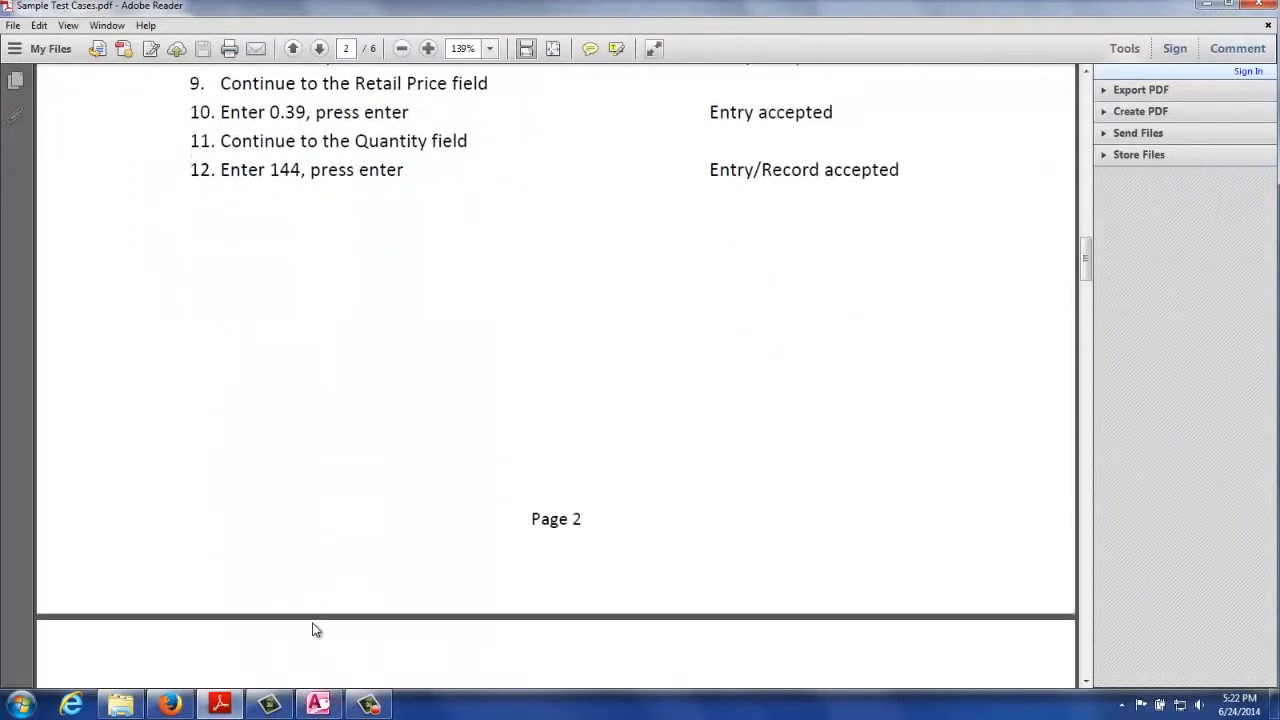
{"action": "scroll", "coordinate": [312, 623], "scroll_direction": "down", "scroll_amount": 5}
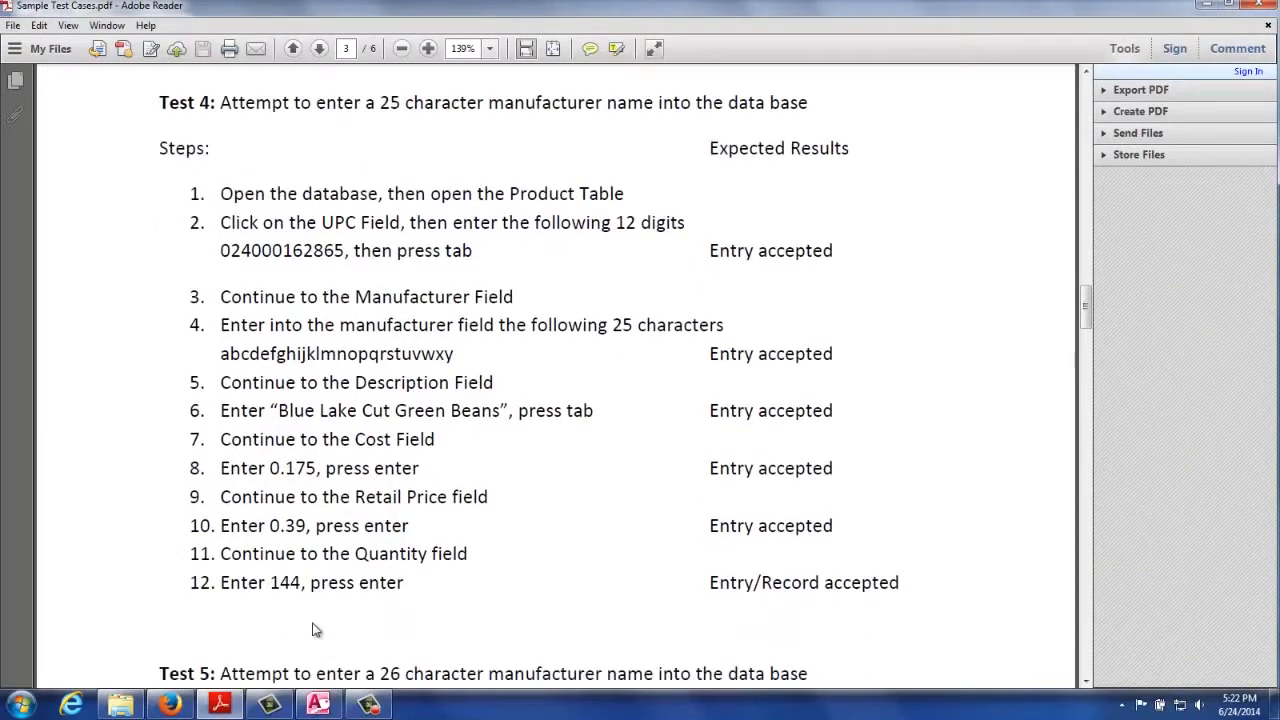
{"action": "left_click", "coordinate": [318, 705]}
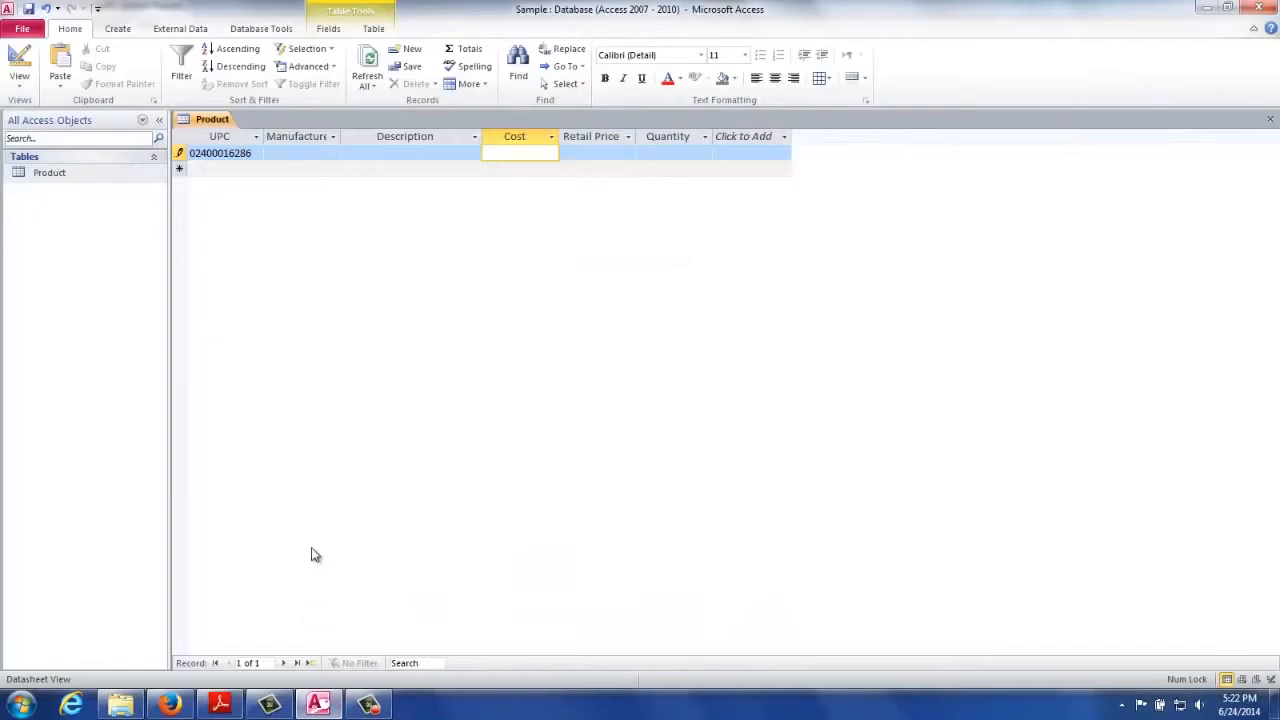
{"action": "left_click", "coordinate": [302, 153]}
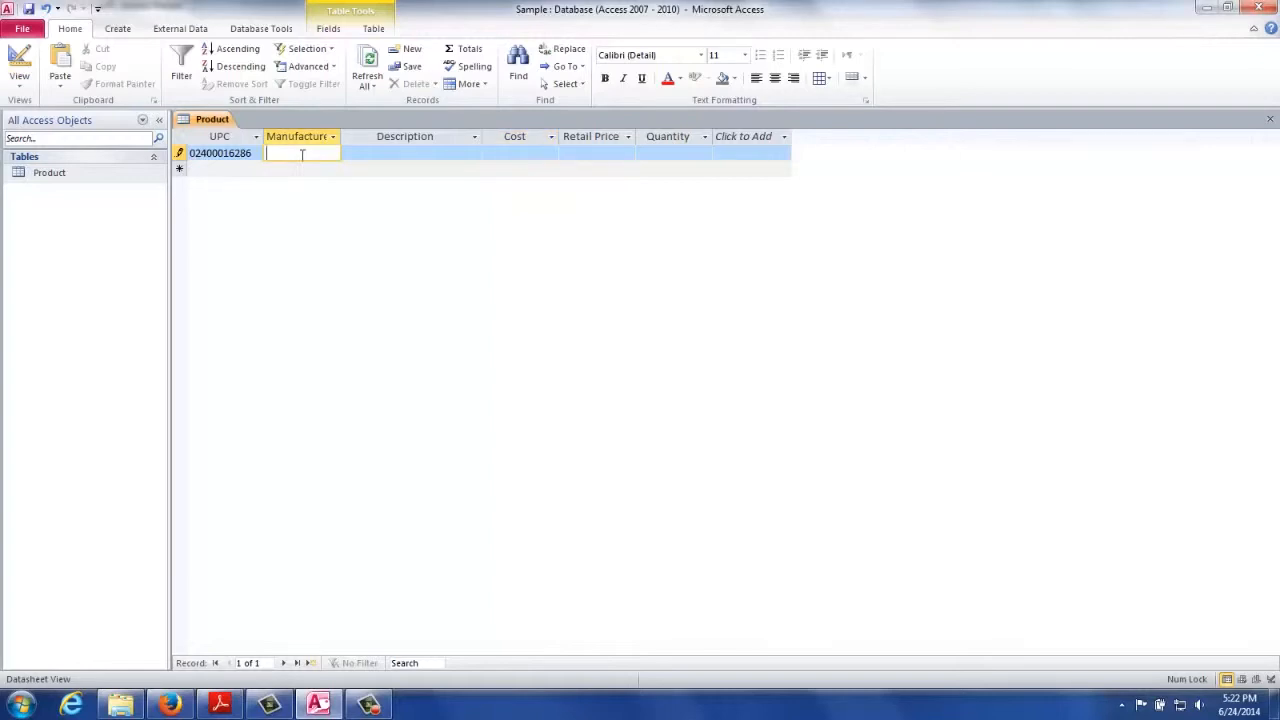
{"action": "type", "text": "abcdefgh"}
{"action": "type", "text": "ijklmno"}
{"action": "type", "text": "pqrstu"}
{"action": "type", "text": "vwx"}
{"action": "key", "text": "Tab"}
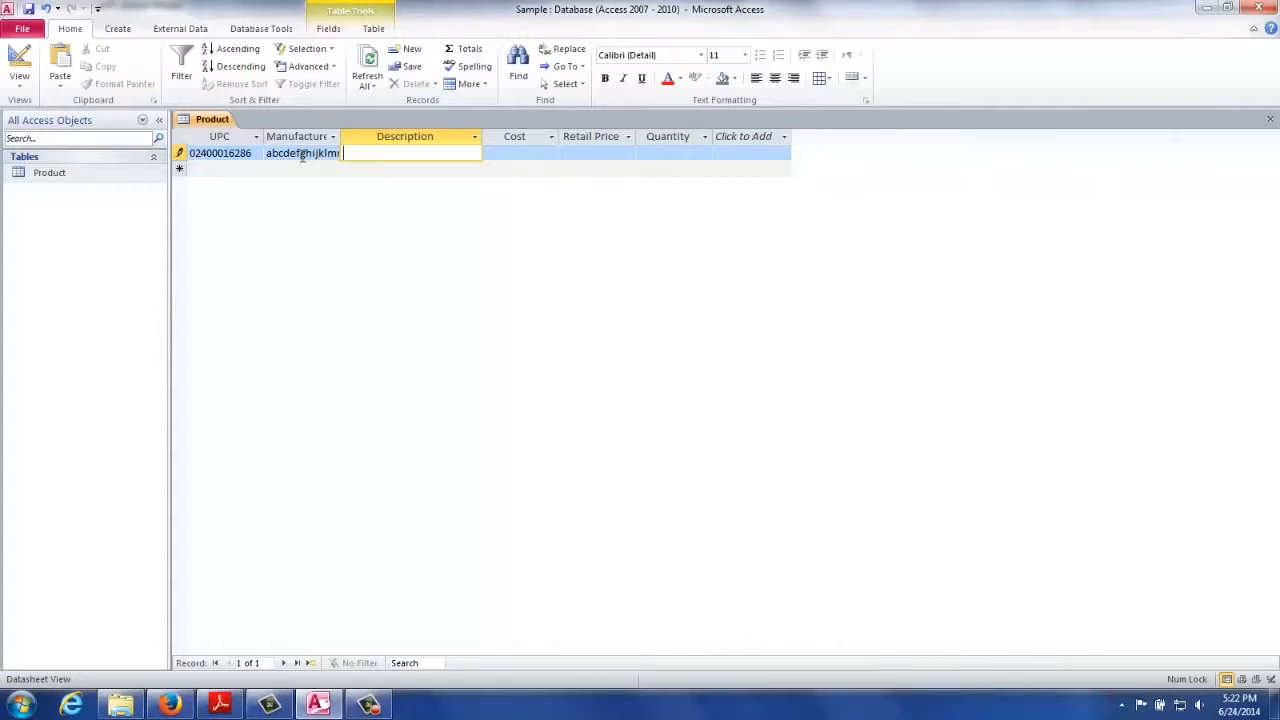
- Complete the record with description Blue Lake Cut Green Beans, cost 0.175, retail price 0.38 and quantity 144
{"action": "type", "text": "Blue Lake Cut Green Beans"}
{"action": "key", "text": "Tab"}
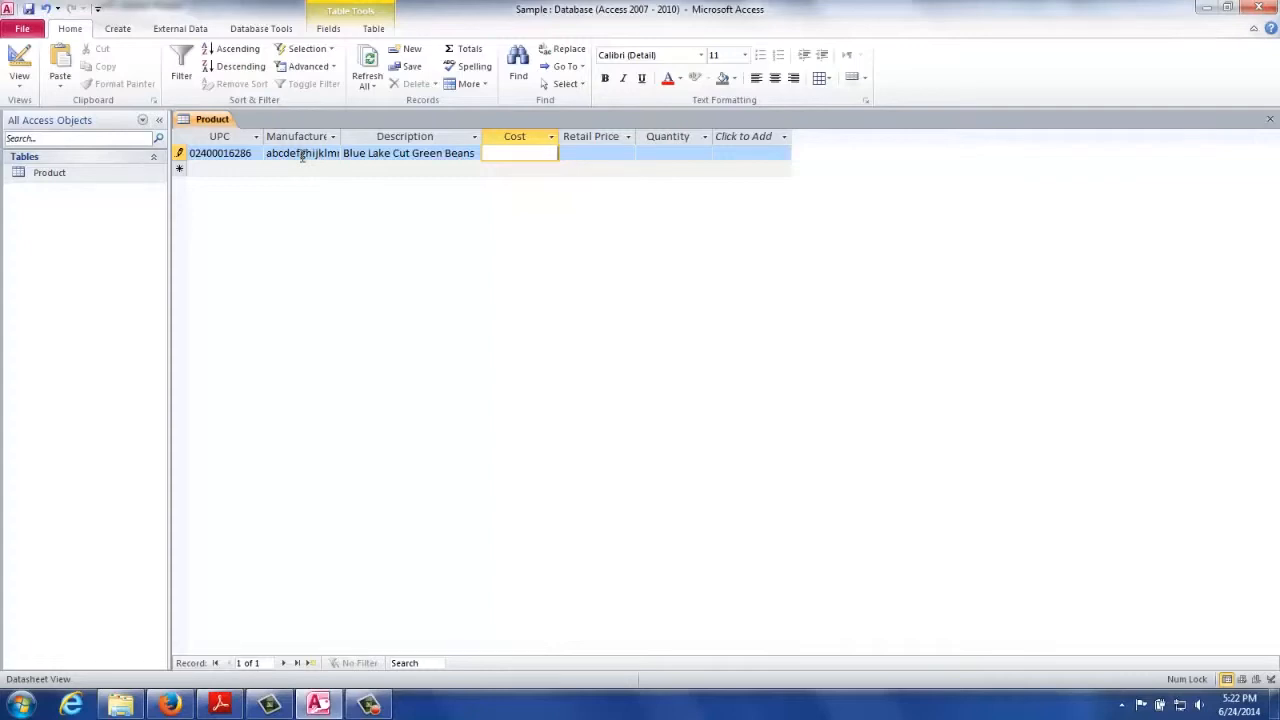
{"action": "type", "text": ".175"}
{"action": "key", "text": "Tab"}
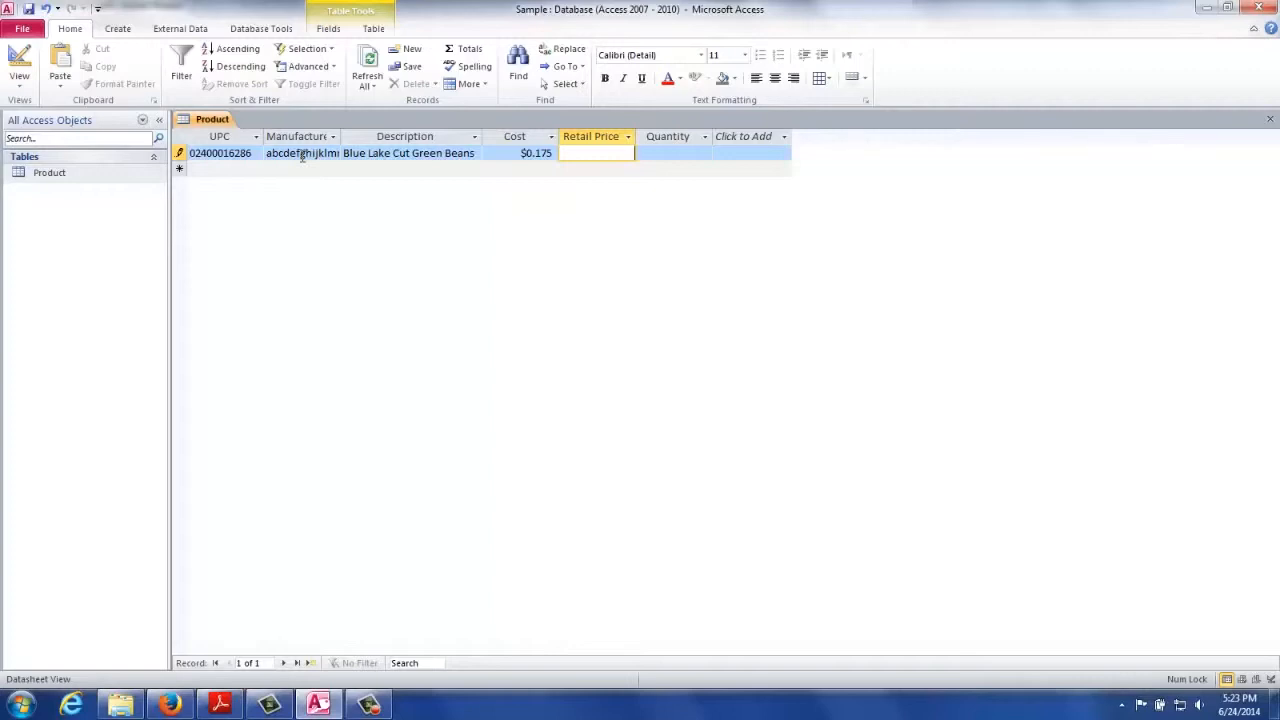
{"action": "type", "text": ".38"}
{"action": "key", "text": "Tab"}
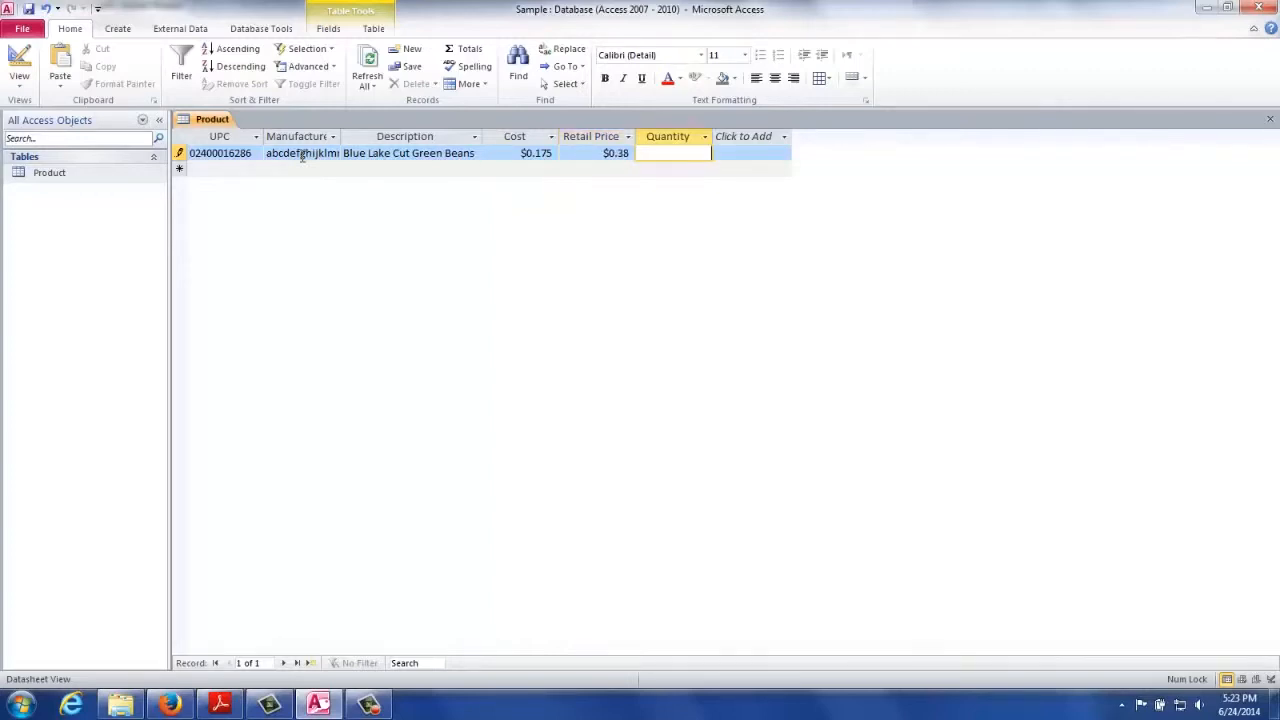
{"action": "type", "text": "144"}
{"action": "key", "text": "Tab"}
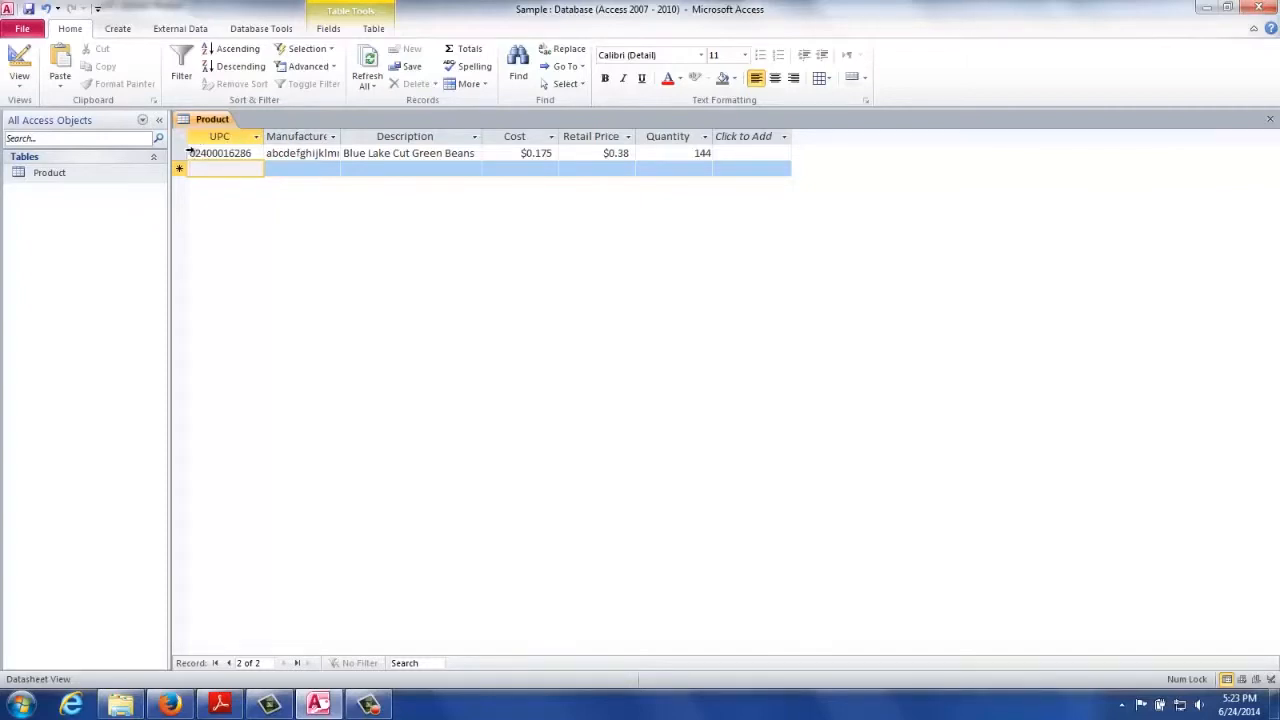
- Delete the Blue Lake Cut Green Beans test record from the Product table
{"action": "right_click", "coordinate": [180, 152]}
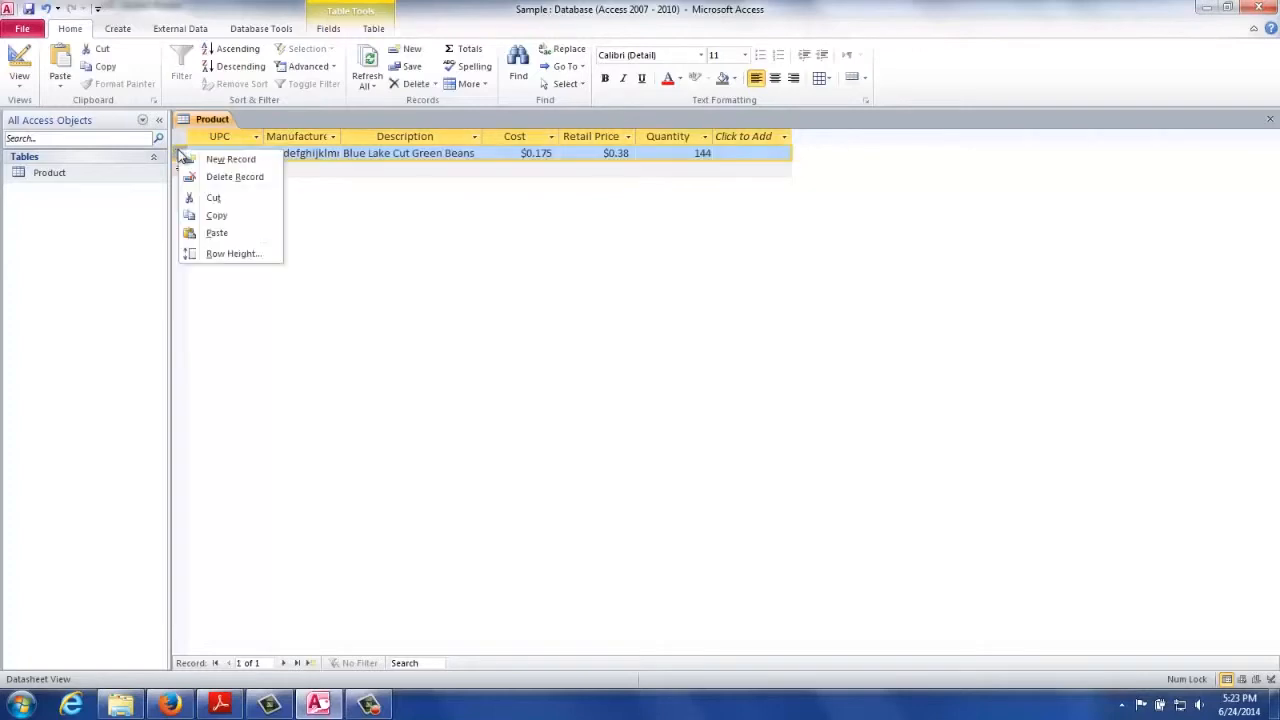
{"action": "left_click", "coordinate": [234, 177]}
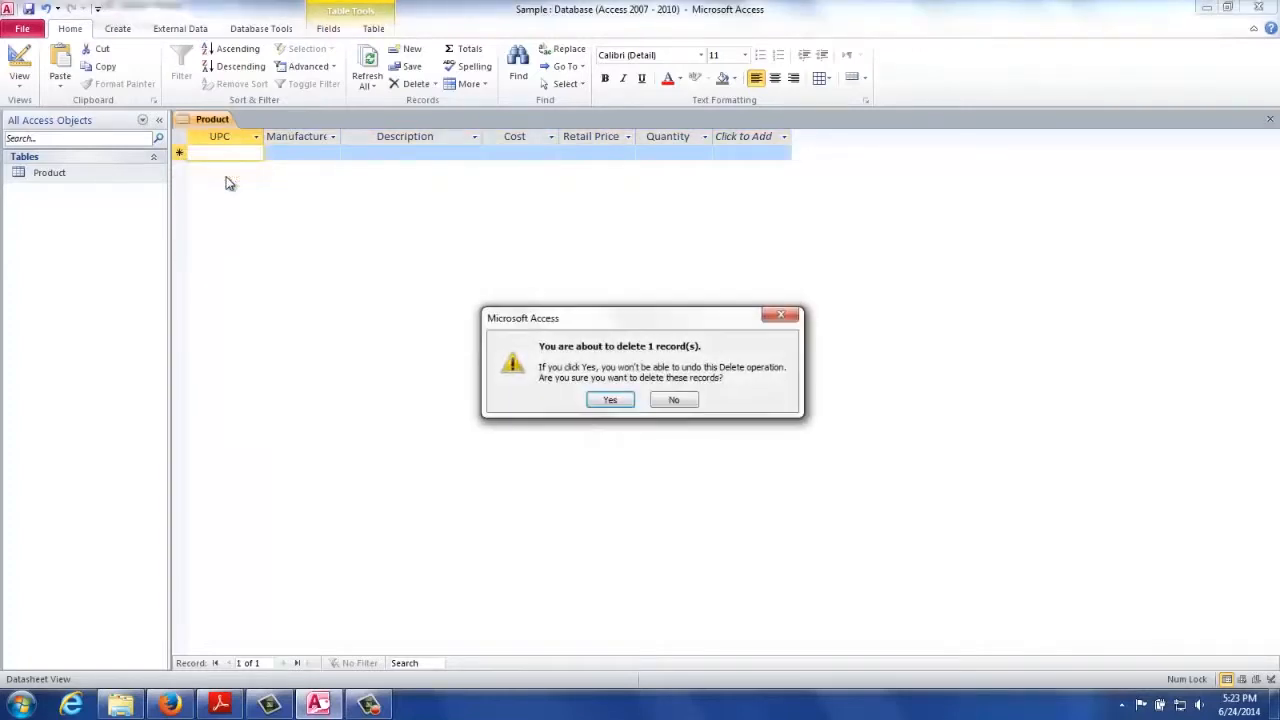
{"action": "left_click", "coordinate": [608, 400]}
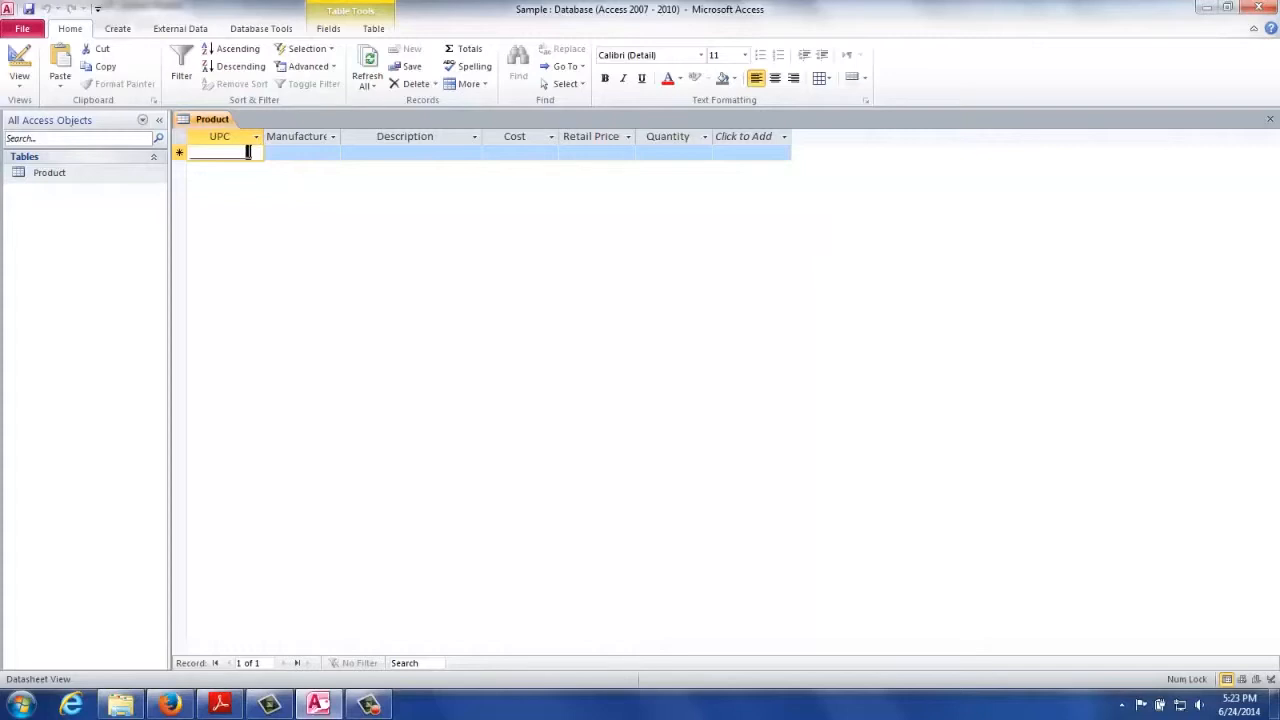
{"action": "type", "text": "0"}
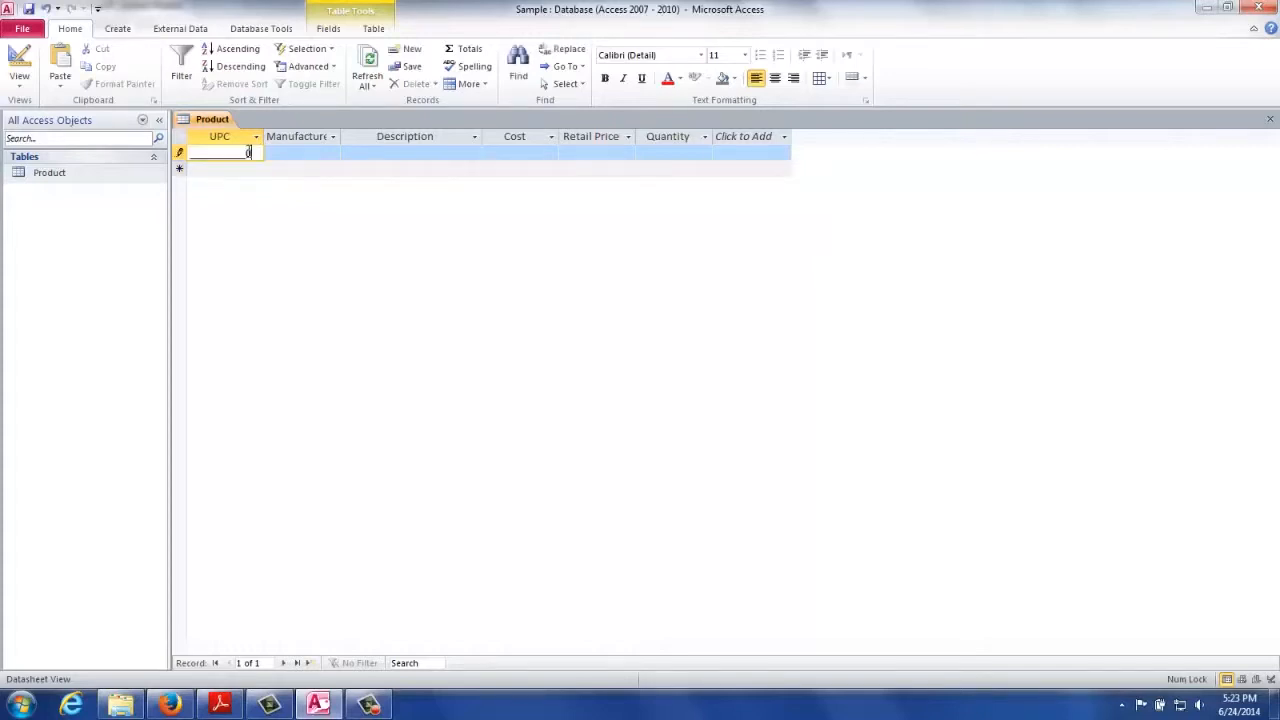
{"action": "key", "text": "Left"}
{"action": "key", "text": "Left"}
{"action": "key", "text": "Left"}
{"action": "key", "text": "Left"}
{"action": "key", "text": "Left"}
{"action": "key", "text": "Left"}
{"action": "key", "text": "Left"}
{"action": "key", "text": "Left"}
{"action": "key", "text": "Left"}
{"action": "key", "text": "Left"}
{"action": "key", "text": "Left"}
{"action": "left_click", "coordinate": [252, 153]}
{"action": "key", "text": "Delete"}
{"action": "key", "text": "Left"}
{"action": "key", "text": "Left"}
{"action": "key", "text": "Left"}
{"action": "key", "text": "Left"}
{"action": "key", "text": "Left"}
{"action": "key", "text": "Left"}
{"action": "key", "text": "Left"}
{"action": "type", "text": "02400"}
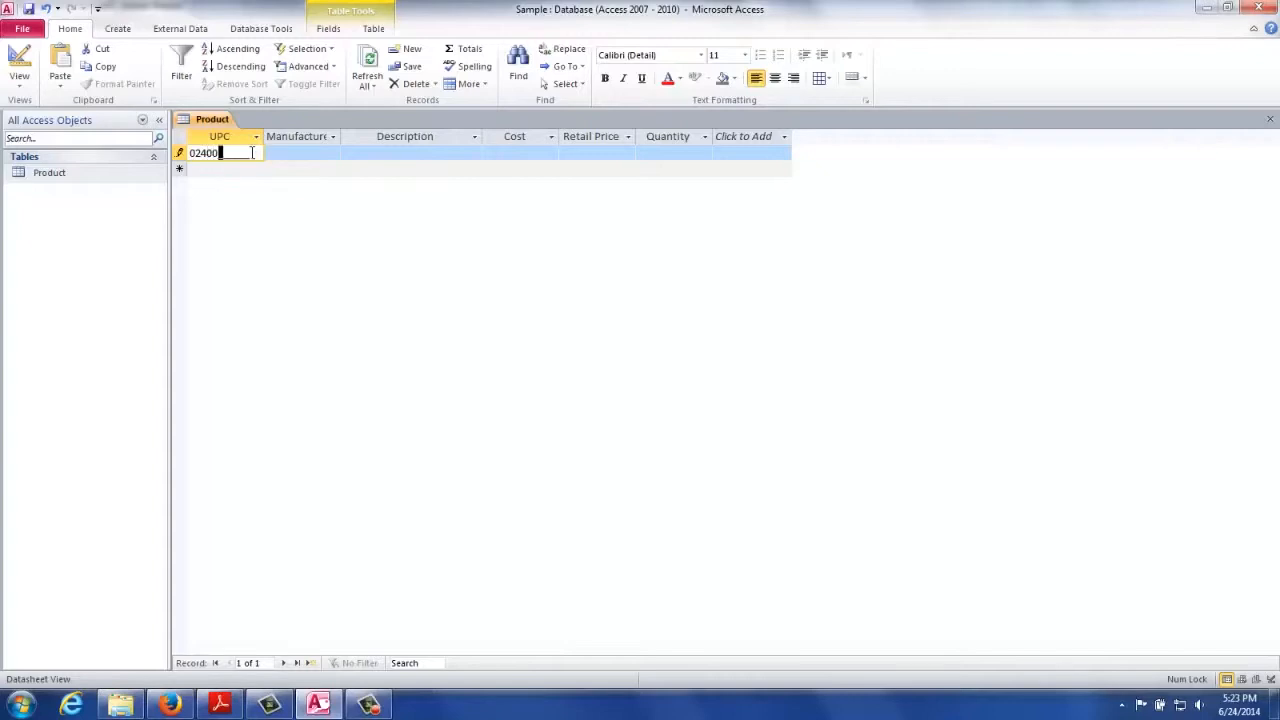
{"action": "type", "text": "016286"}
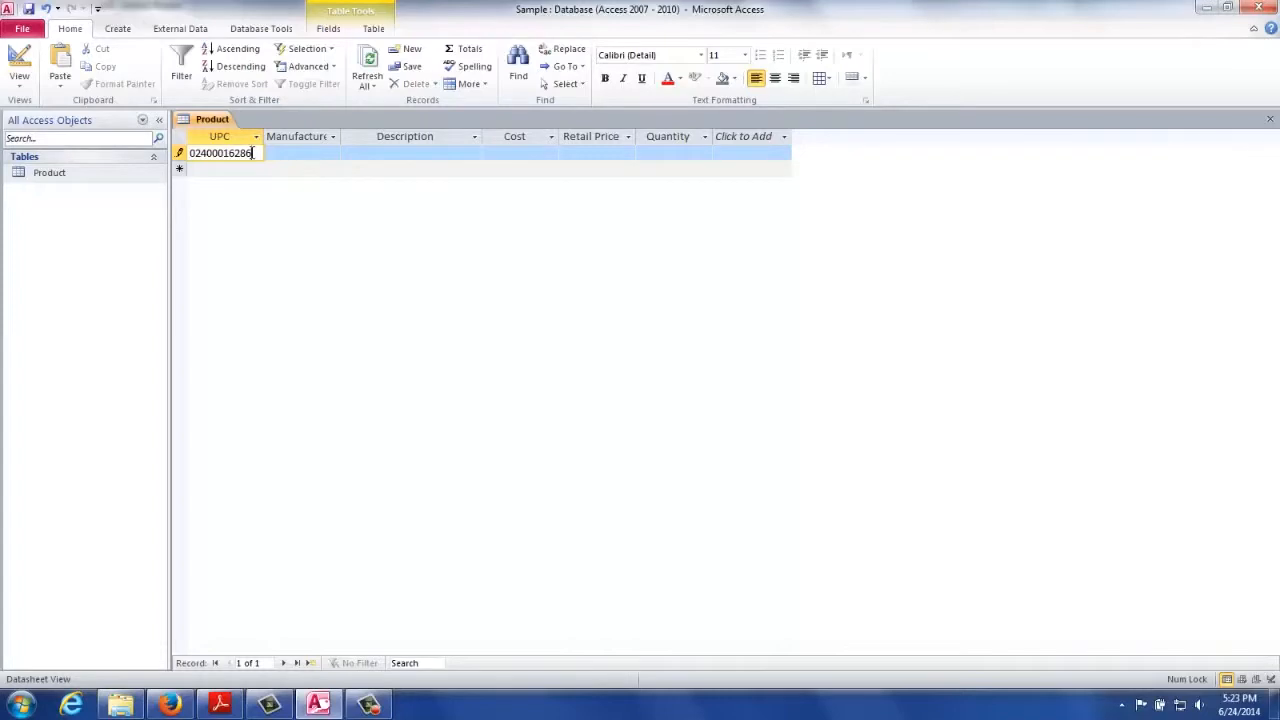
{"action": "key", "text": "Tab"}
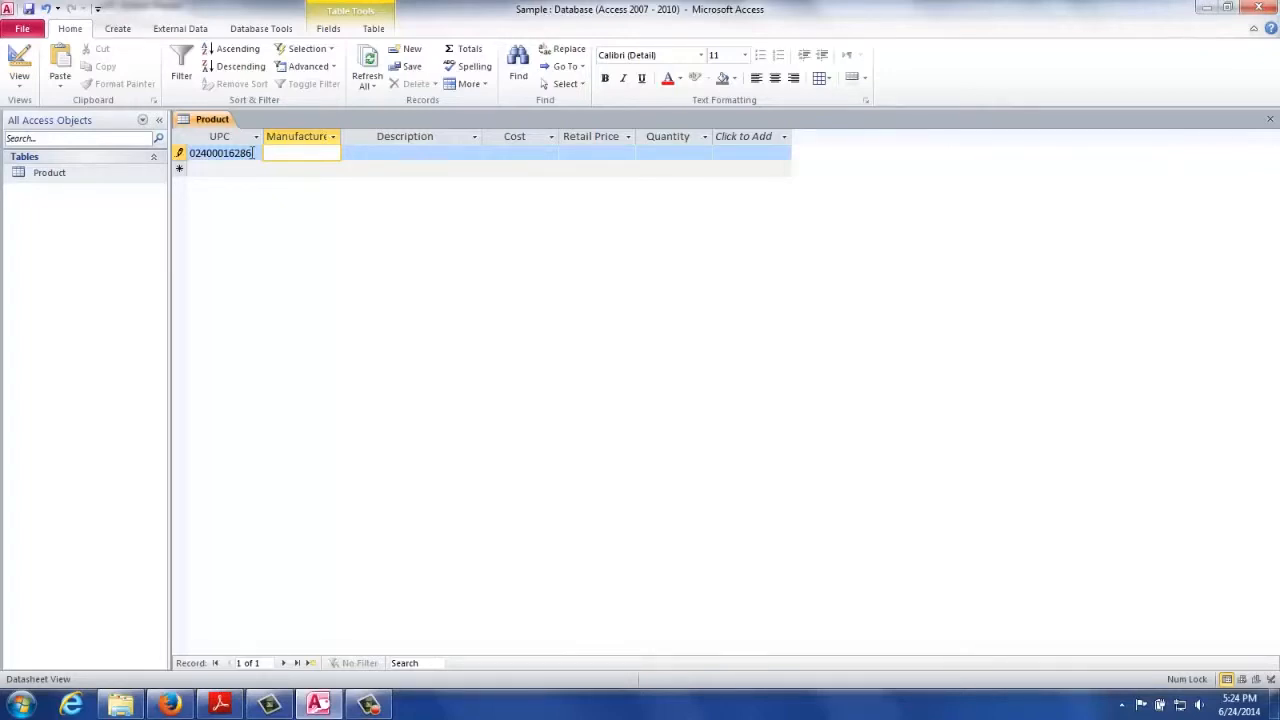
- Enter the 25-character string abcdefghijklmnopqrstuvwxy in the new record's Manufacturer field
{"action": "type", "text": "abcdefghijklmnopqrstuvwxy"}
{"action": "key", "text": "BackSpace"}
{"action": "key", "text": "BackSpace"}
{"action": "key", "text": "BackSpace"}
{"action": "type", "text": "wxy"}
{"action": "key", "text": "Tab"}
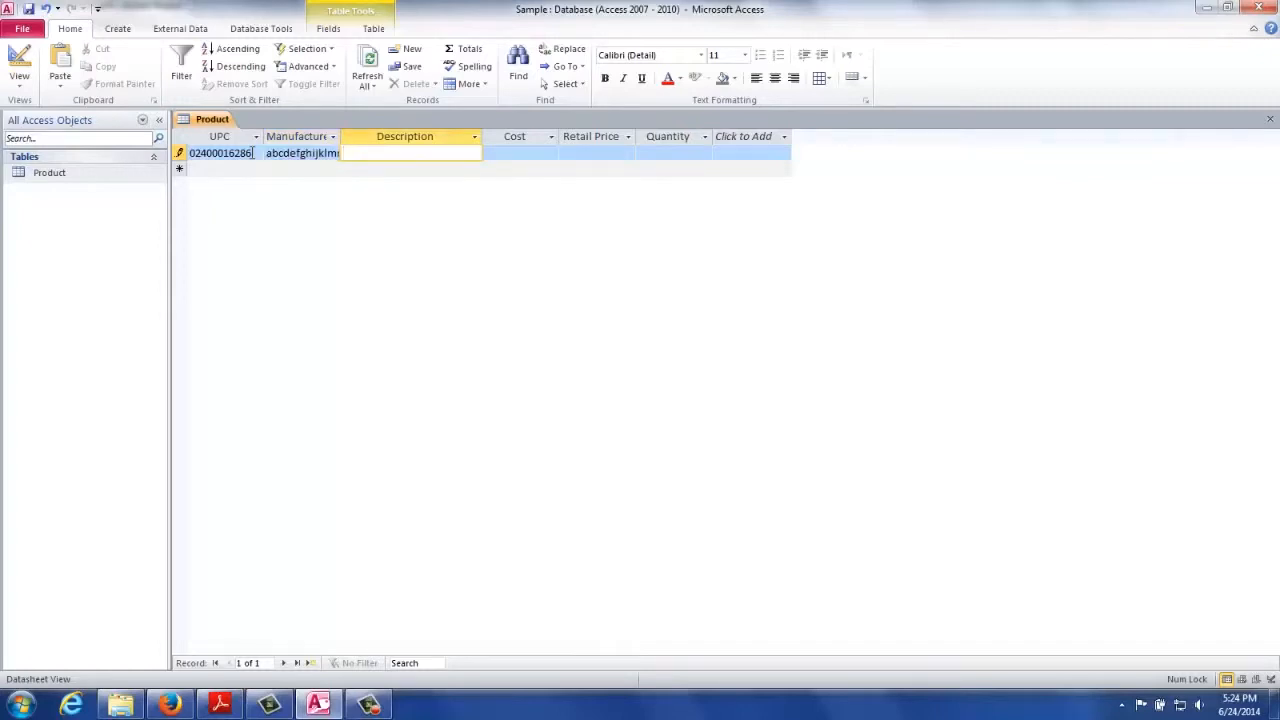
- Complete the record with description abcdefghijklmnopqrstuvwxyz, cost 0.175, retail price 0.39 and quantity 144
{"action": "type", "text": "abcdefghijklmnopqrst"}
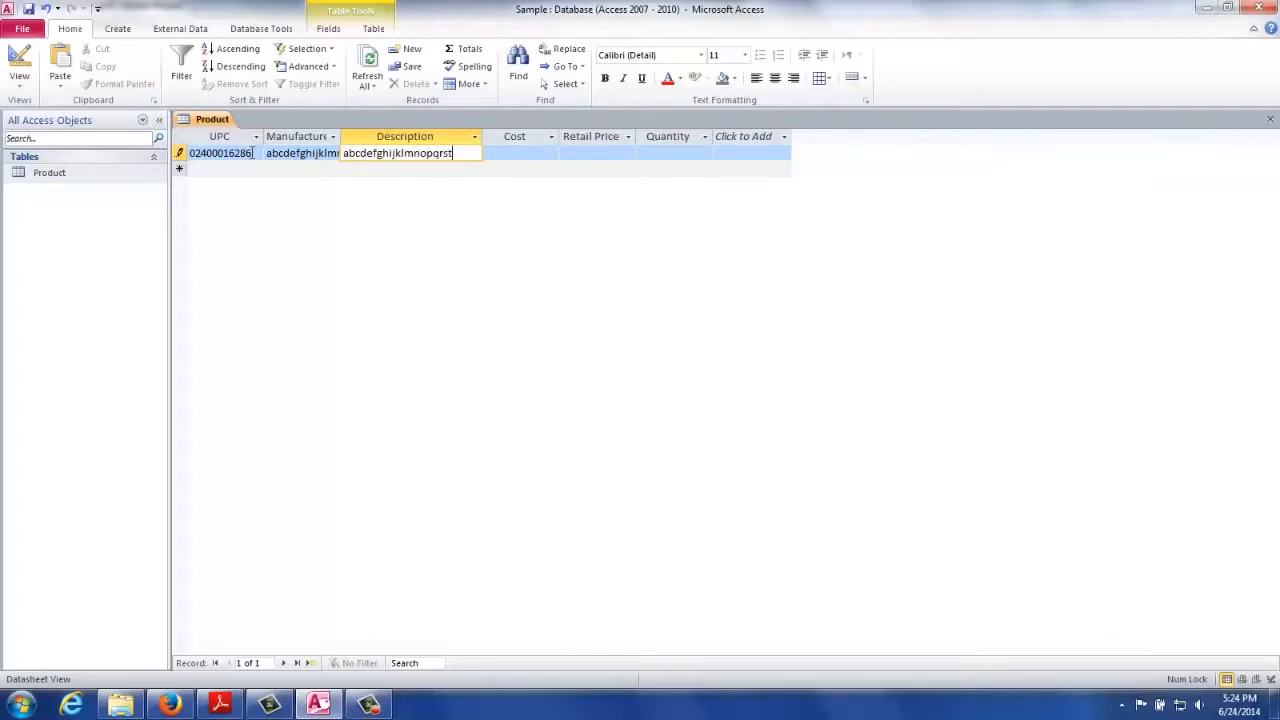
{"action": "type", "text": "uvwxyz"}
{"action": "key", "text": "Tab"}
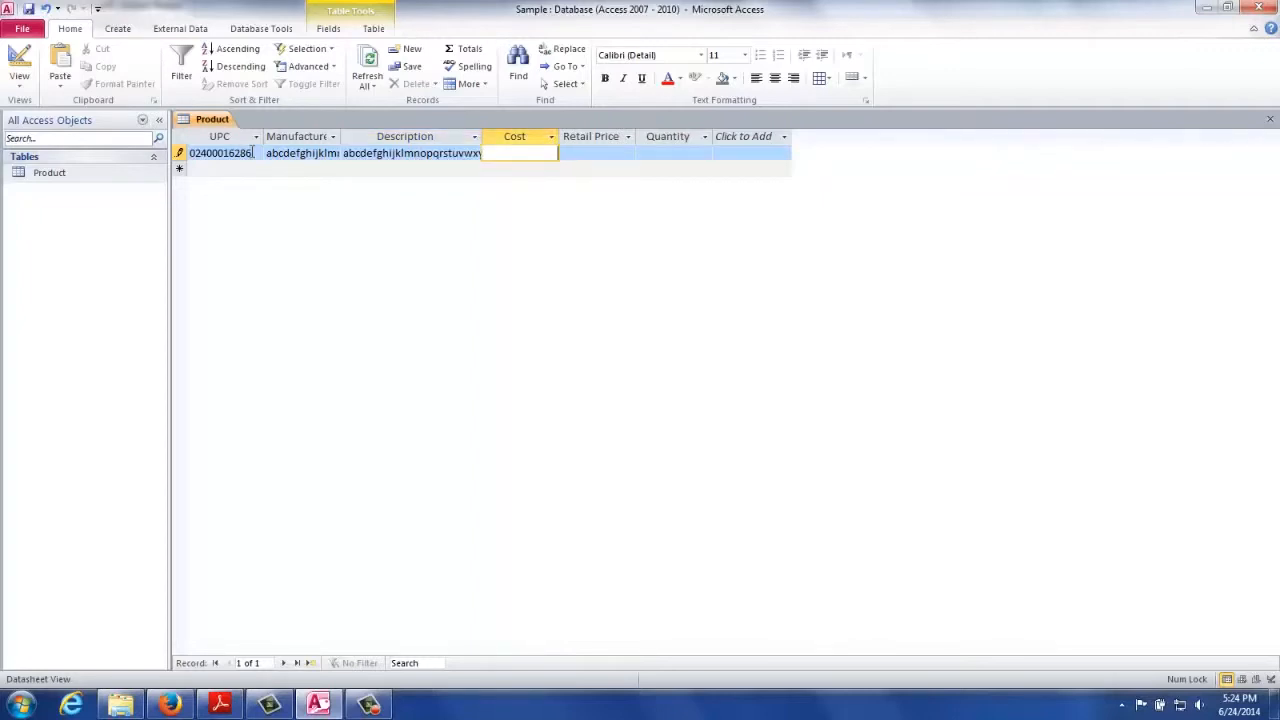
{"action": "type", "text": ".175"}
{"action": "key", "text": "Tab"}
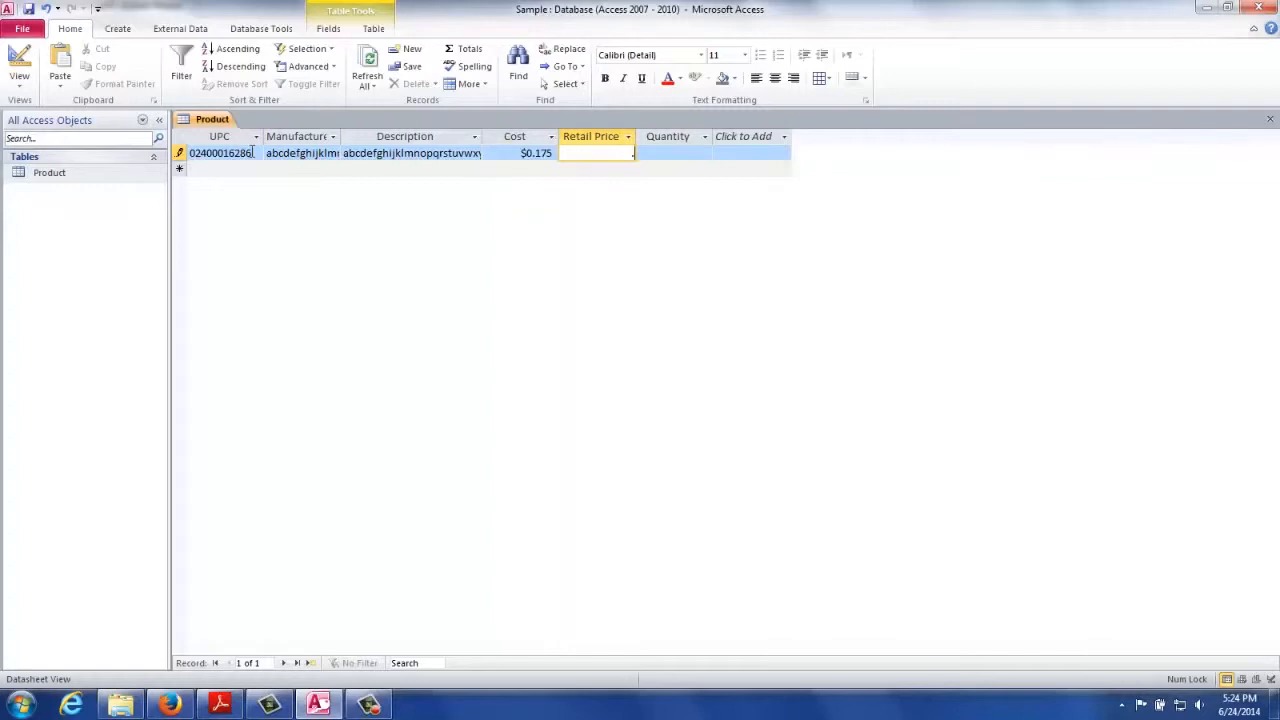
{"action": "type", "text": ".39"}
{"action": "key", "text": "Tab"}
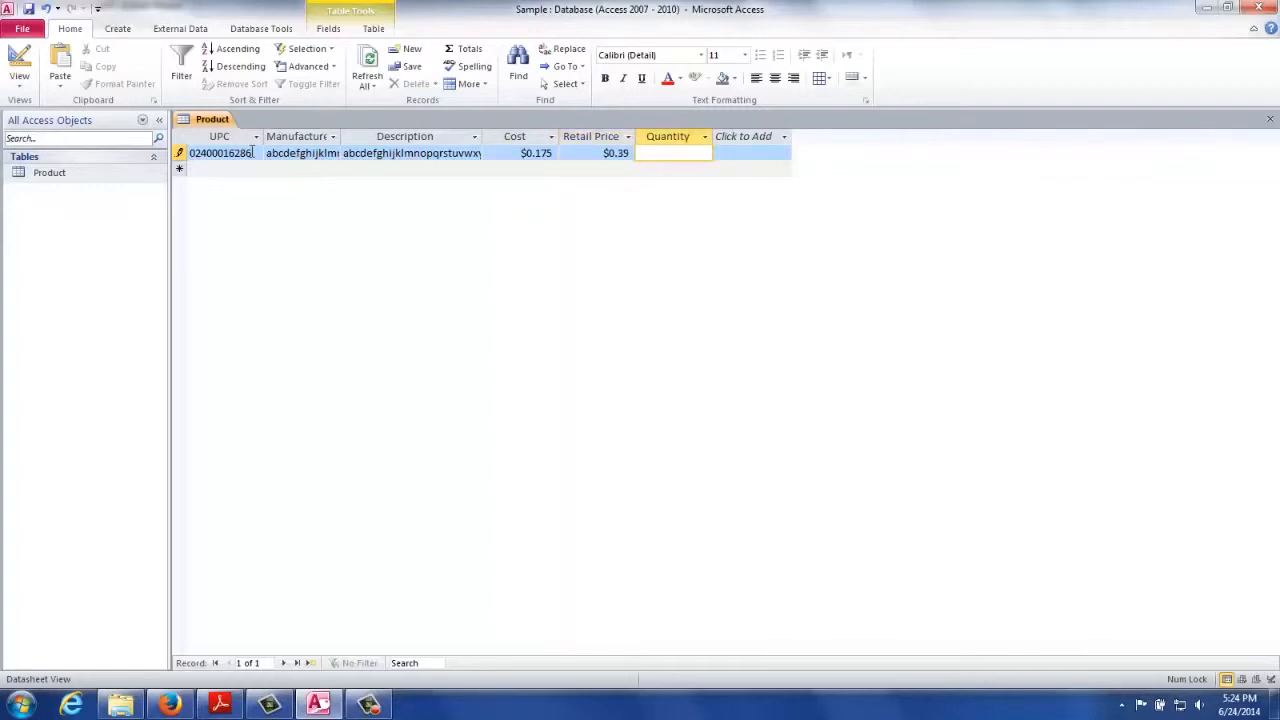
{"action": "type", "text": "144"}
{"action": "key", "text": "Tab"}
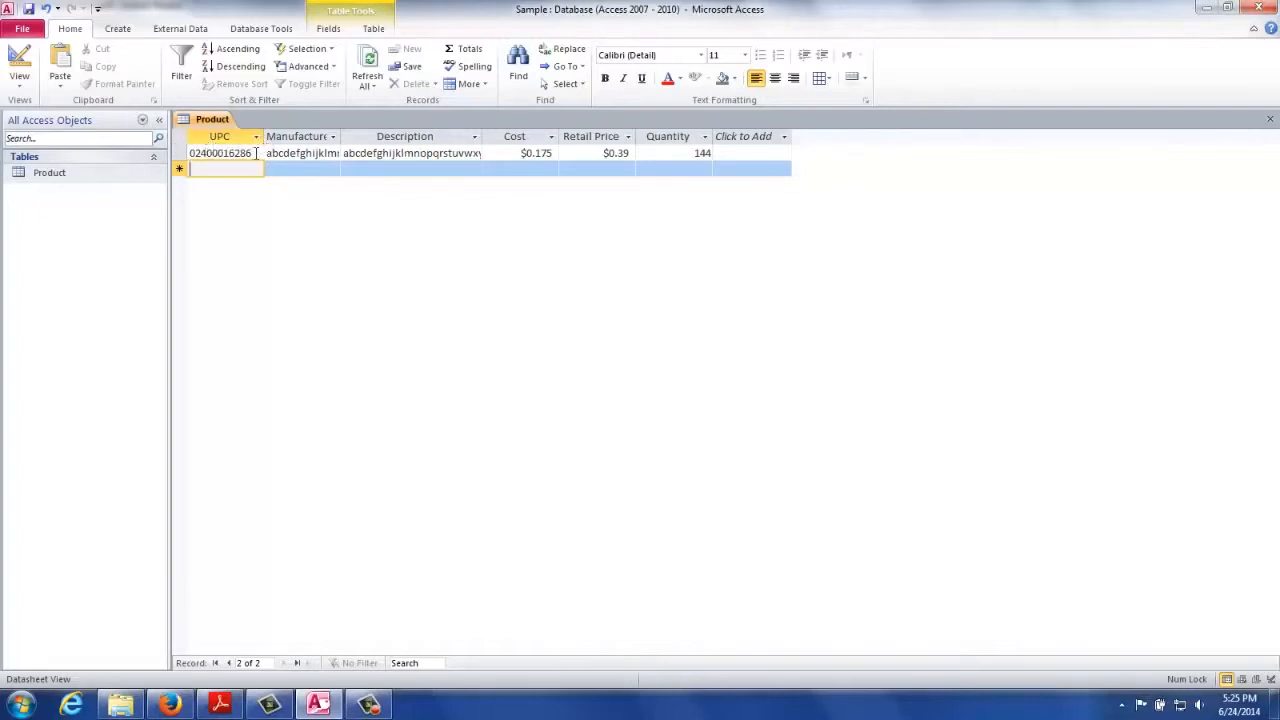
- Delete the Product record whose manufacturer and description hold the alphabet strings
{"action": "right_click", "coordinate": [186, 155]}
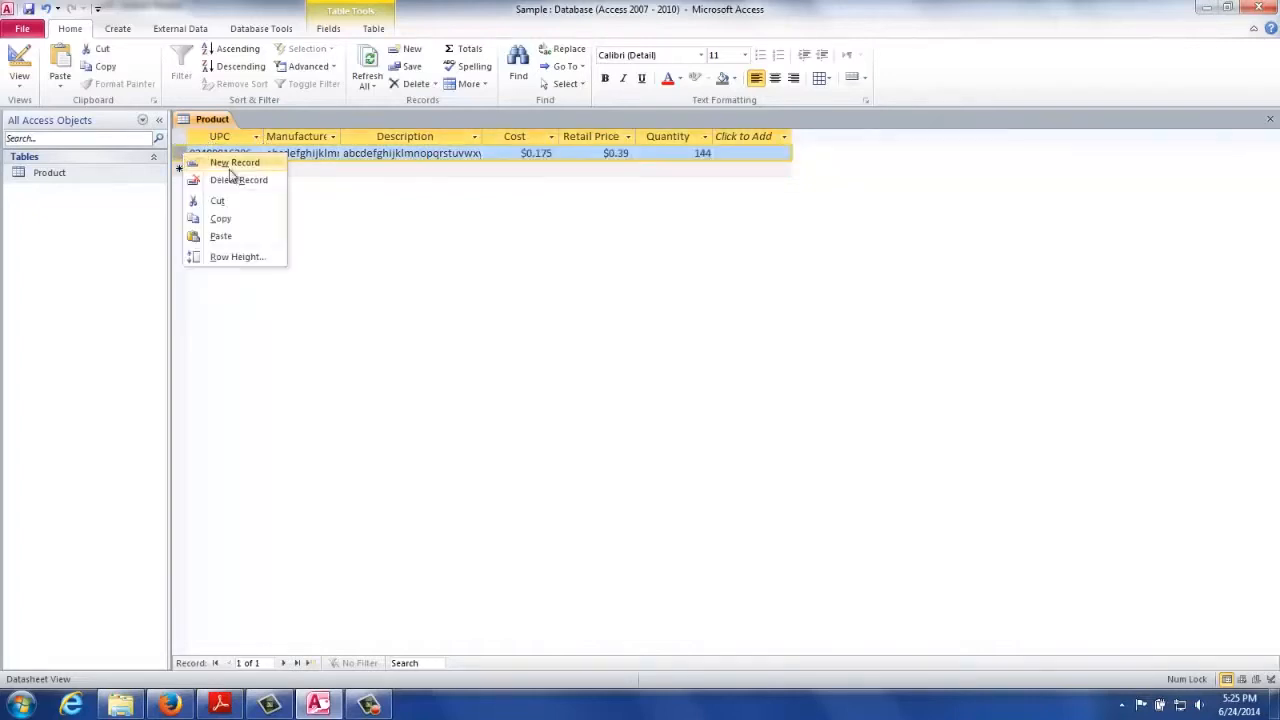
{"action": "left_click", "coordinate": [226, 178]}
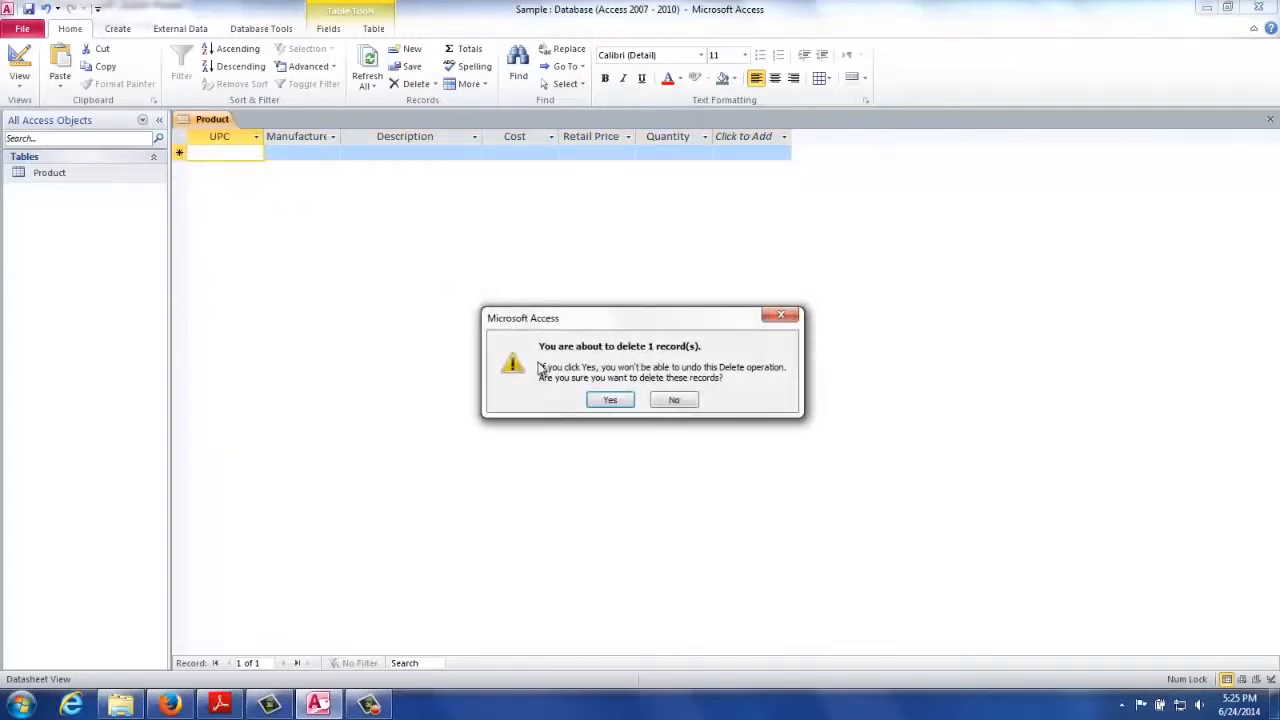
{"action": "left_click", "coordinate": [607, 400]}
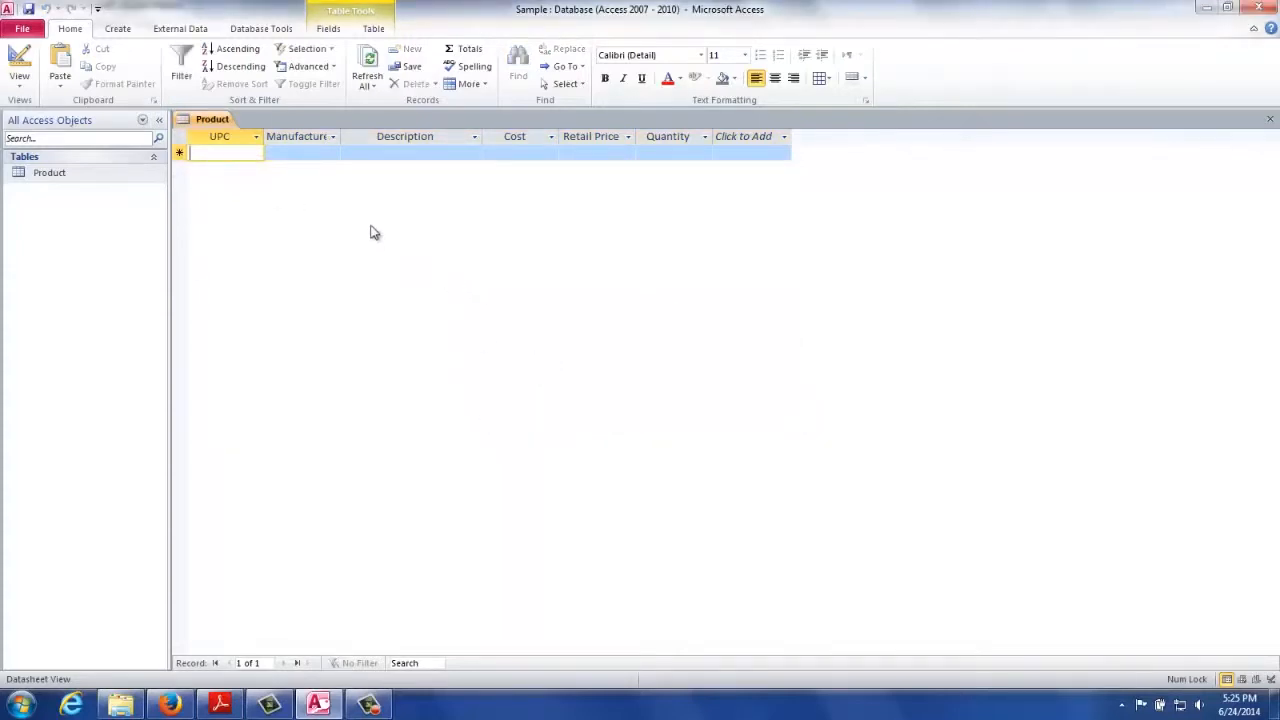
{"action": "type", "text": "0"}
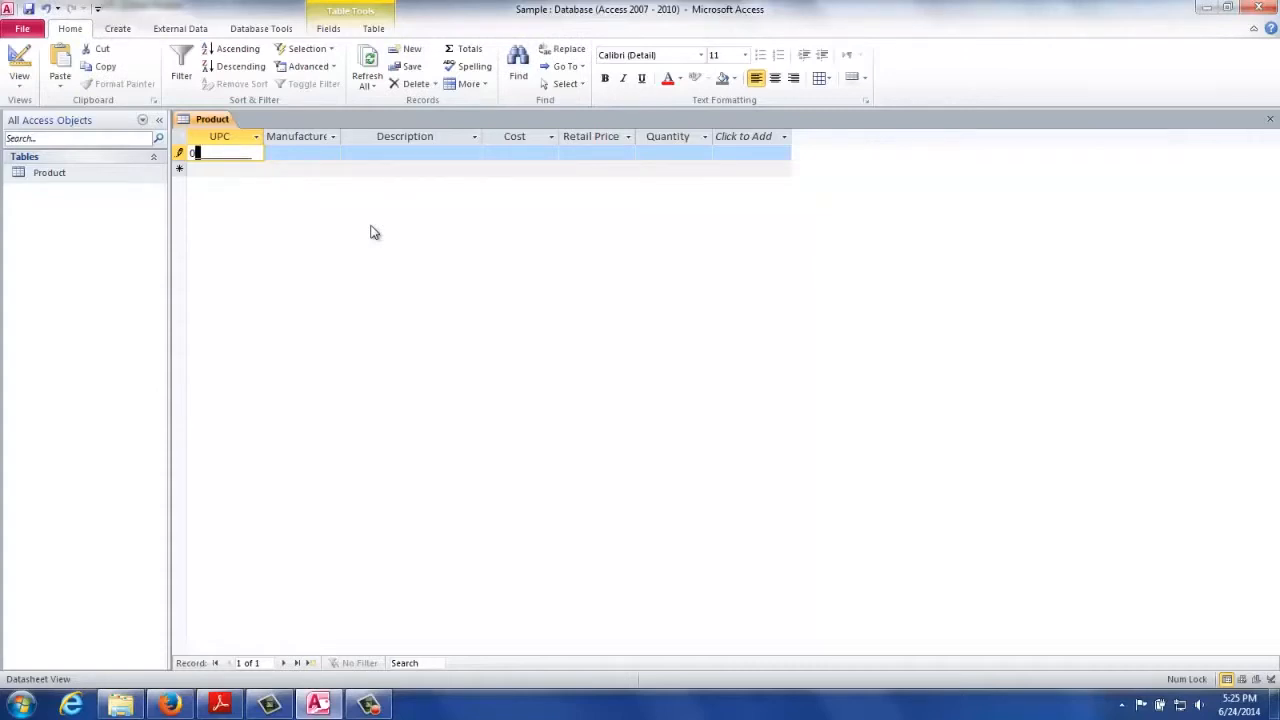
{"action": "type", "text": "2400016286"}
{"action": "key", "text": "Tab"}
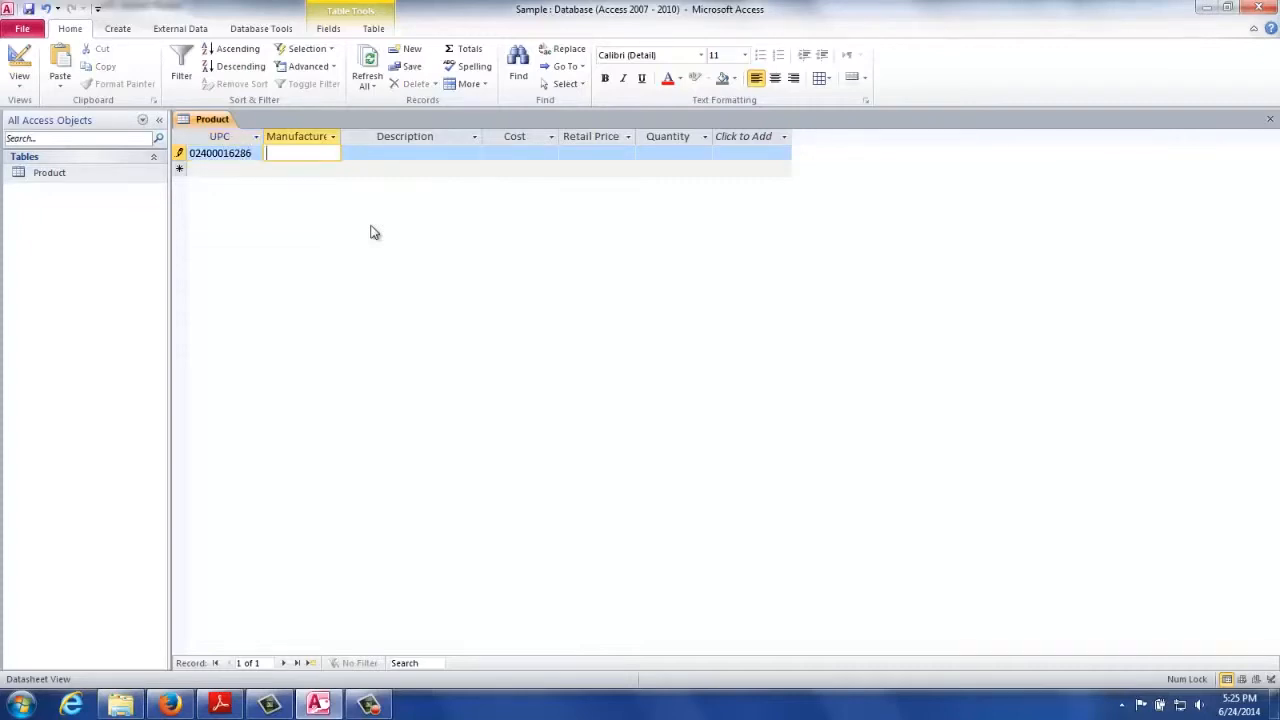
{"action": "type", "text": "Delm"}
{"action": "key", "text": "BackSpace"}
{"action": "type", "text": "Monte"}
{"action": "key", "text": "Tab"}
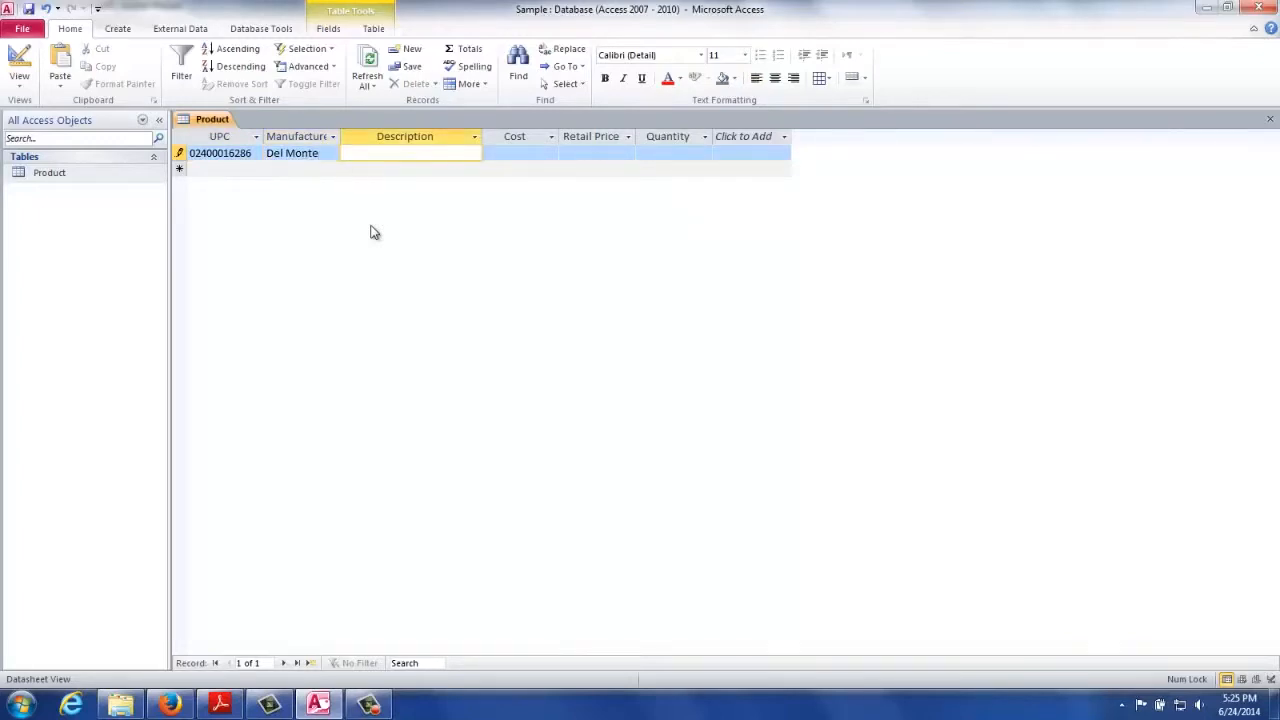
- Enter the description Blue Lake cut Green Beans and a four-decimal cost of .1234 for the Del Monte record
{"action": "type", "text": "Blue Lake cut Green Beans"}
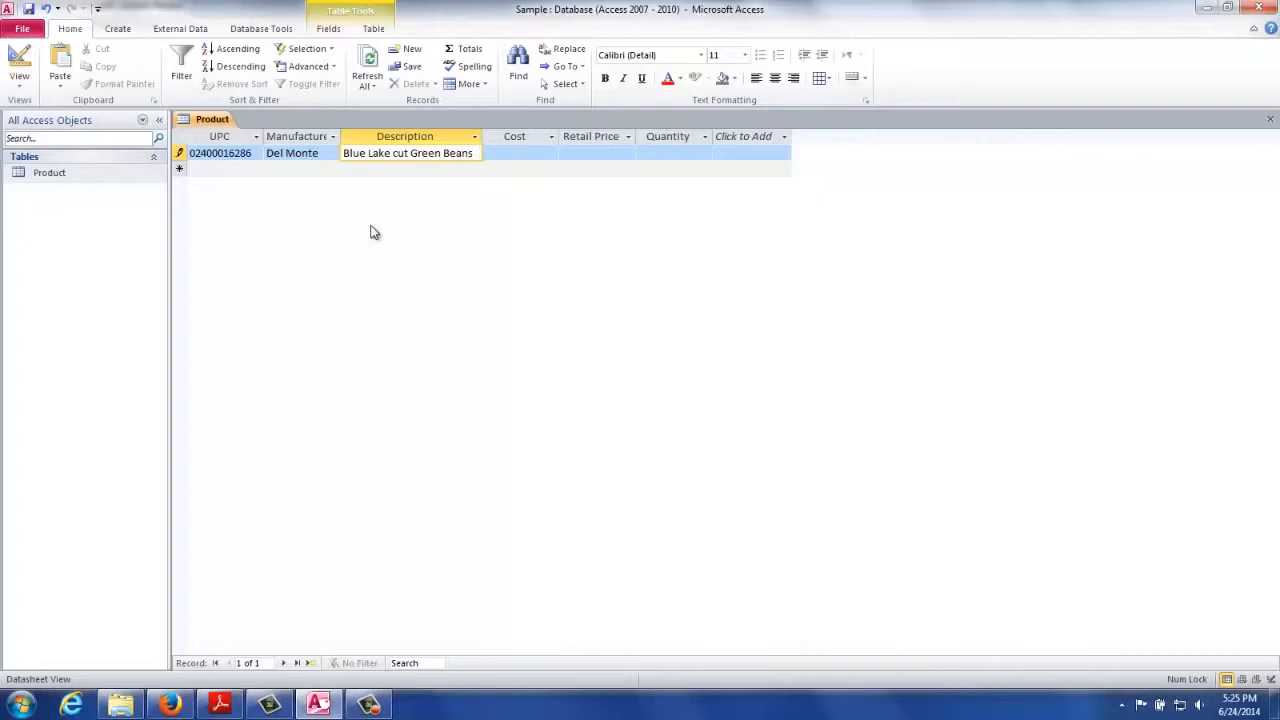
{"action": "key", "text": "Tab"}
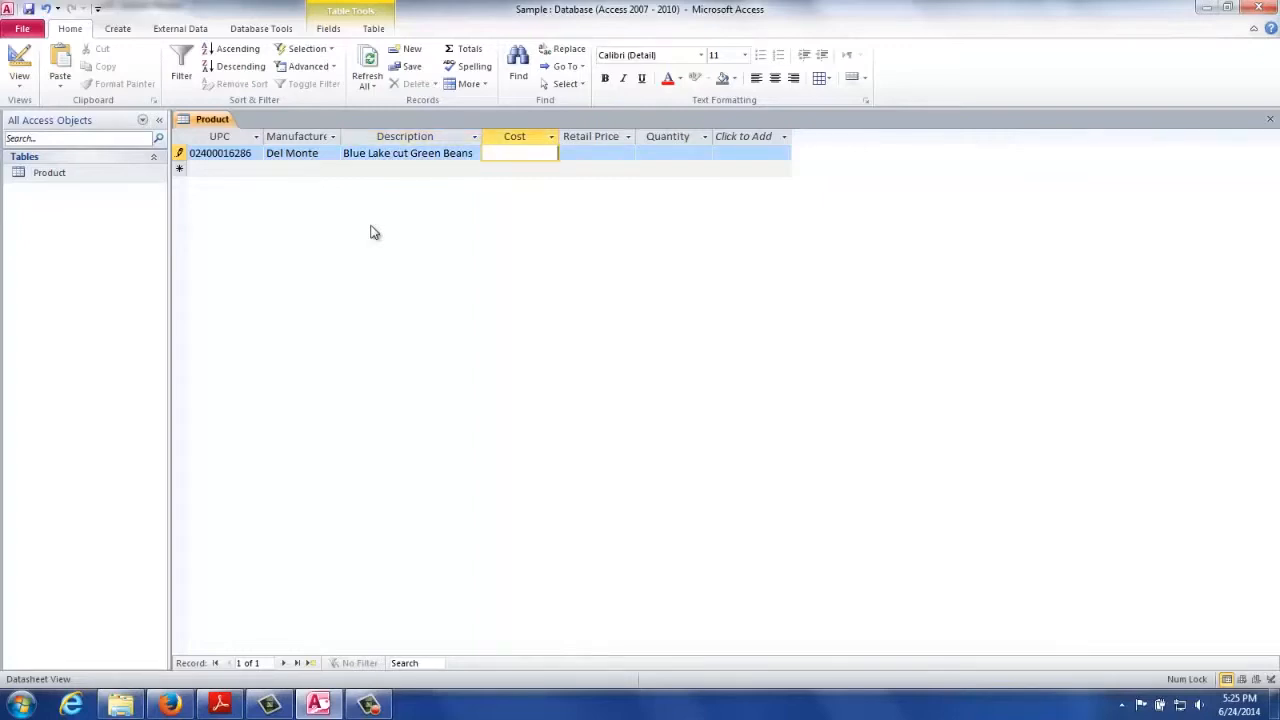
{"action": "type", "text": ".1234"}
{"action": "key", "text": "Tab"}
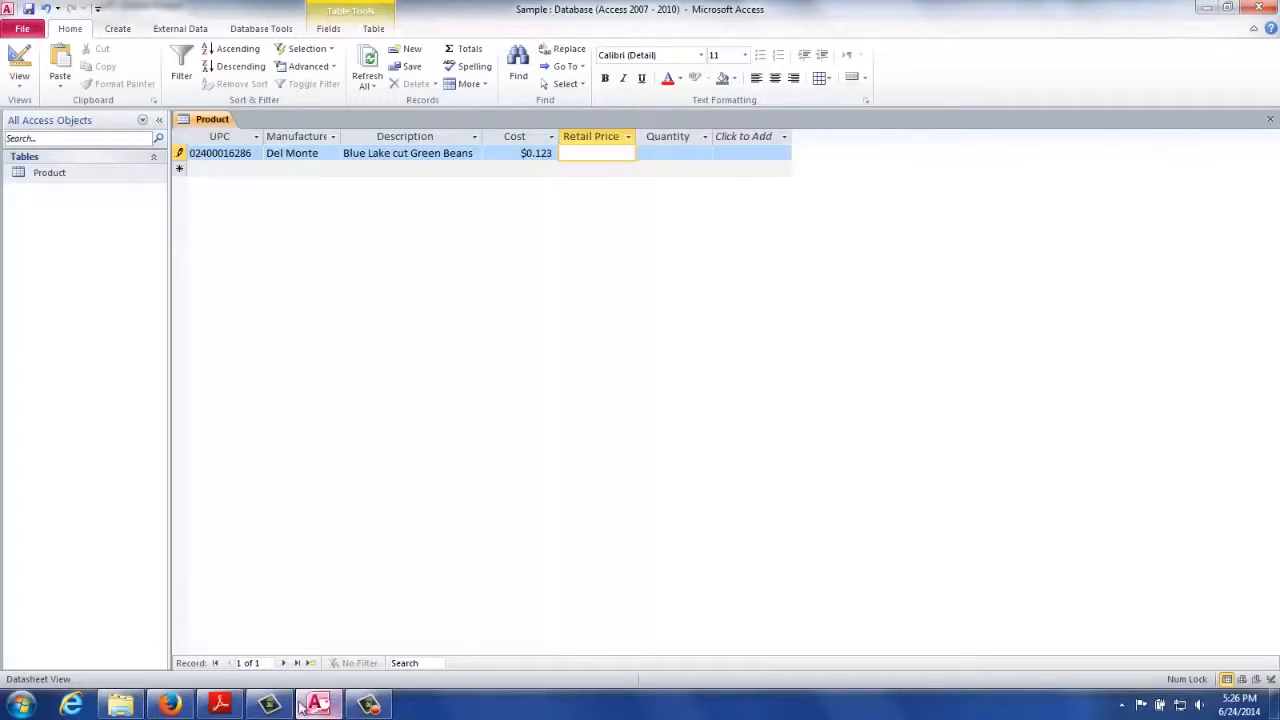
- Switch to Bugzilla in Firefox and save the submitted UPC field bug with yourself added to its CC list
{"action": "left_click", "coordinate": [170, 705]}
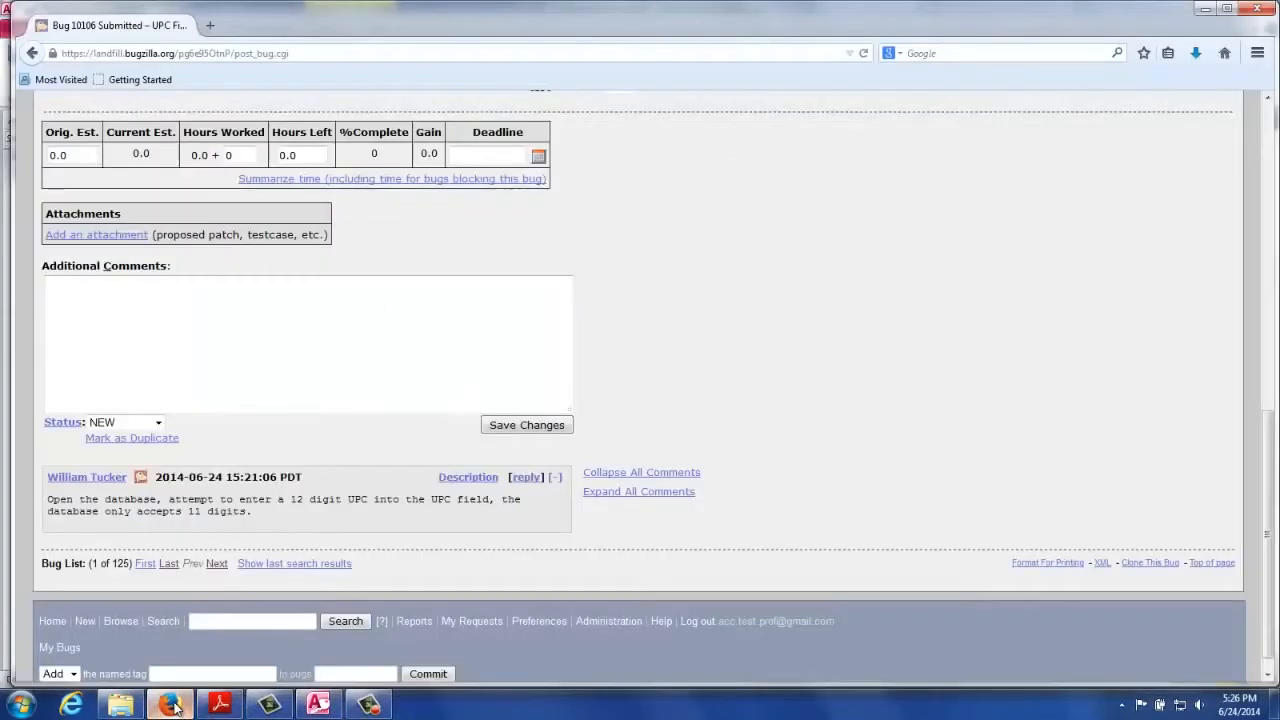
{"action": "scroll", "coordinate": [624, 267], "scroll_direction": "up", "scroll_amount": 1}
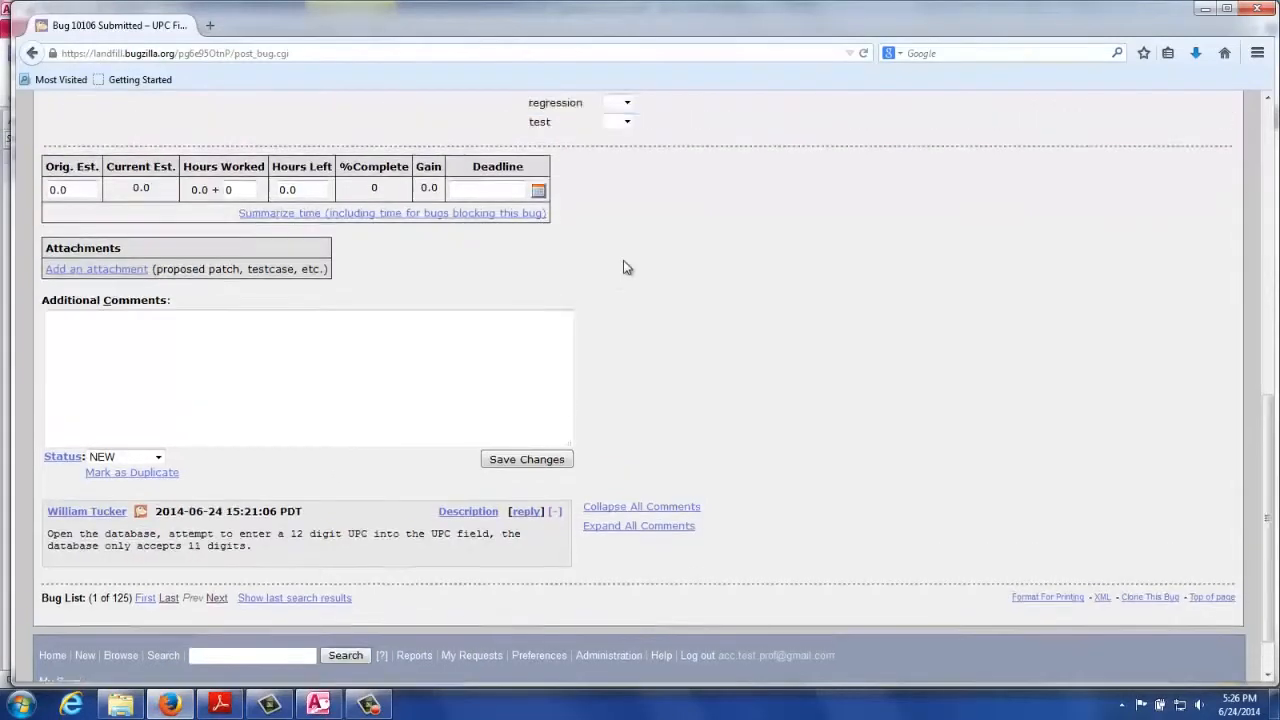
{"action": "scroll", "coordinate": [624, 267], "scroll_direction": "up", "scroll_amount": 10}
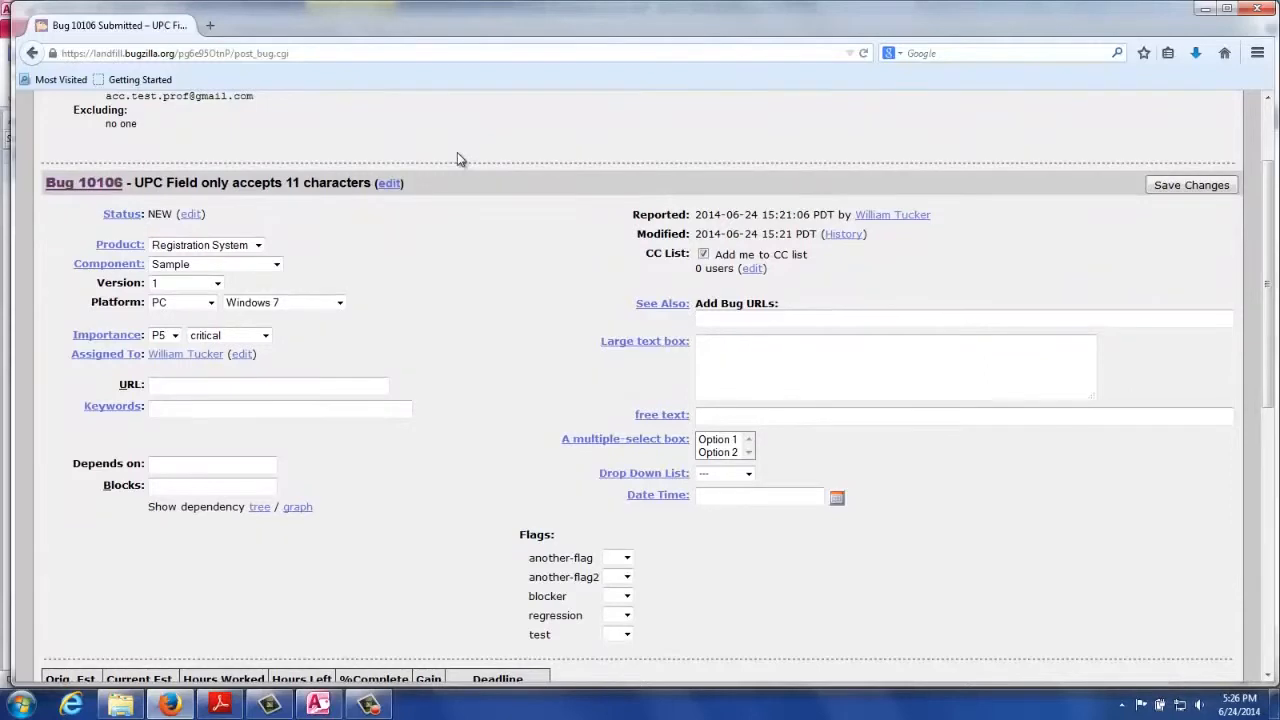
{"action": "scroll", "coordinate": [457, 157], "scroll_direction": "up", "scroll_amount": 3}
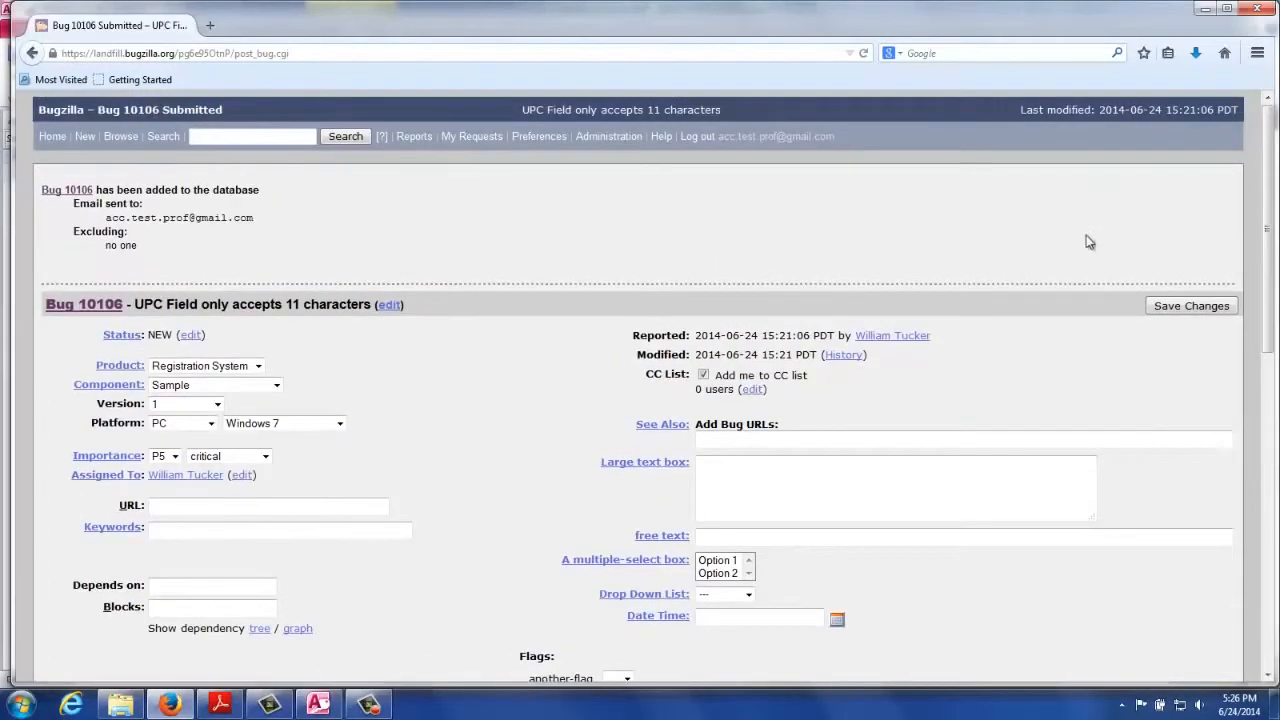
{"action": "left_click", "coordinate": [1216, 312]}
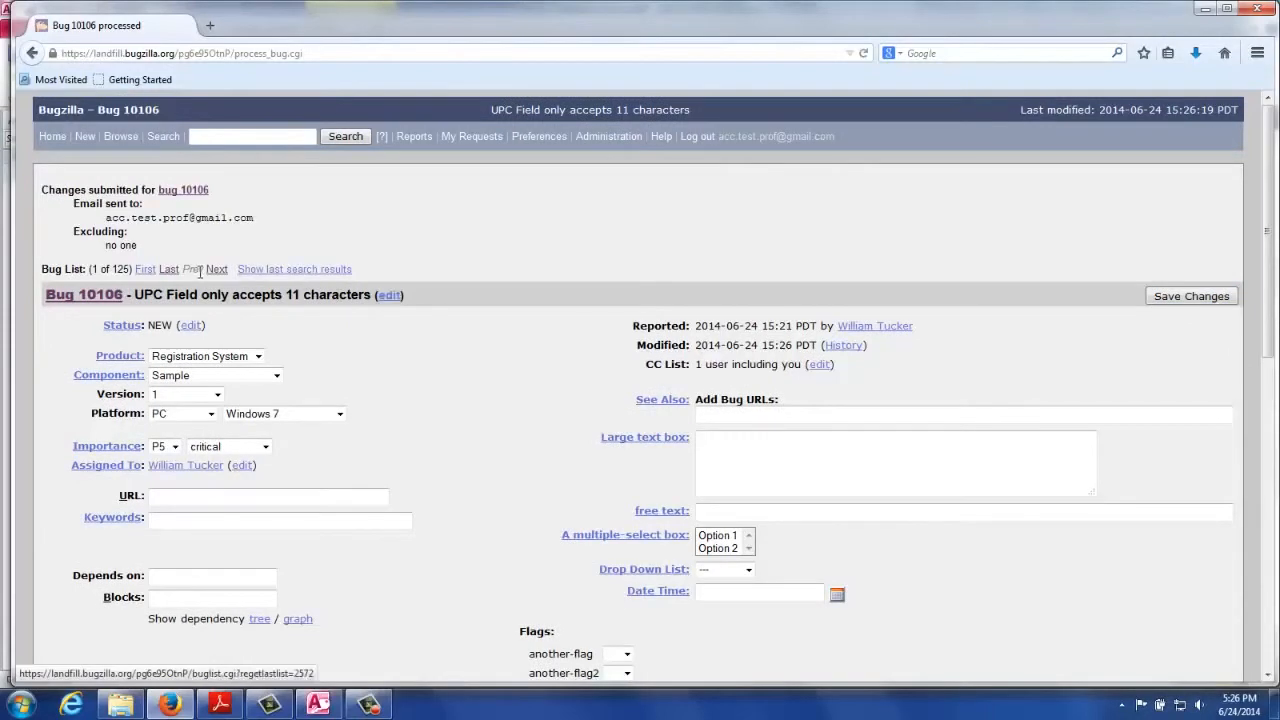
- Start a new bug for the Registration System product with component Sample and severity normal
{"action": "left_click", "coordinate": [216, 271]}
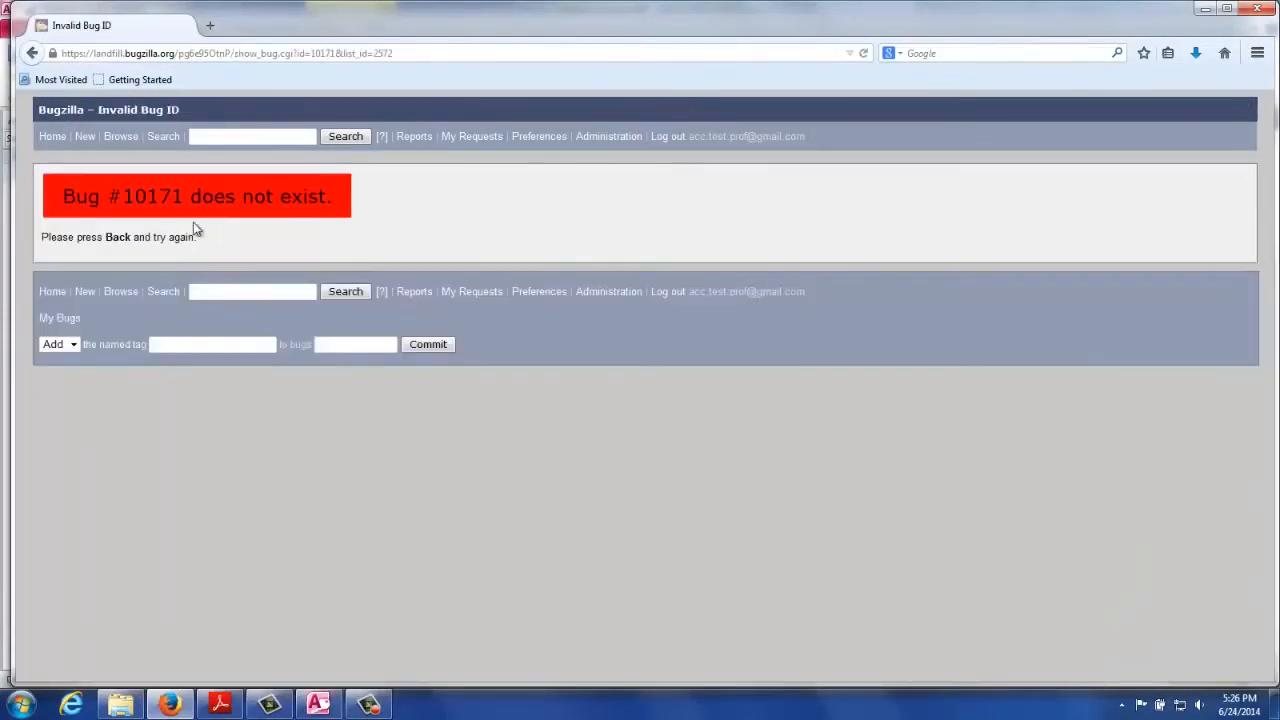
{"action": "left_click", "coordinate": [32, 54]}
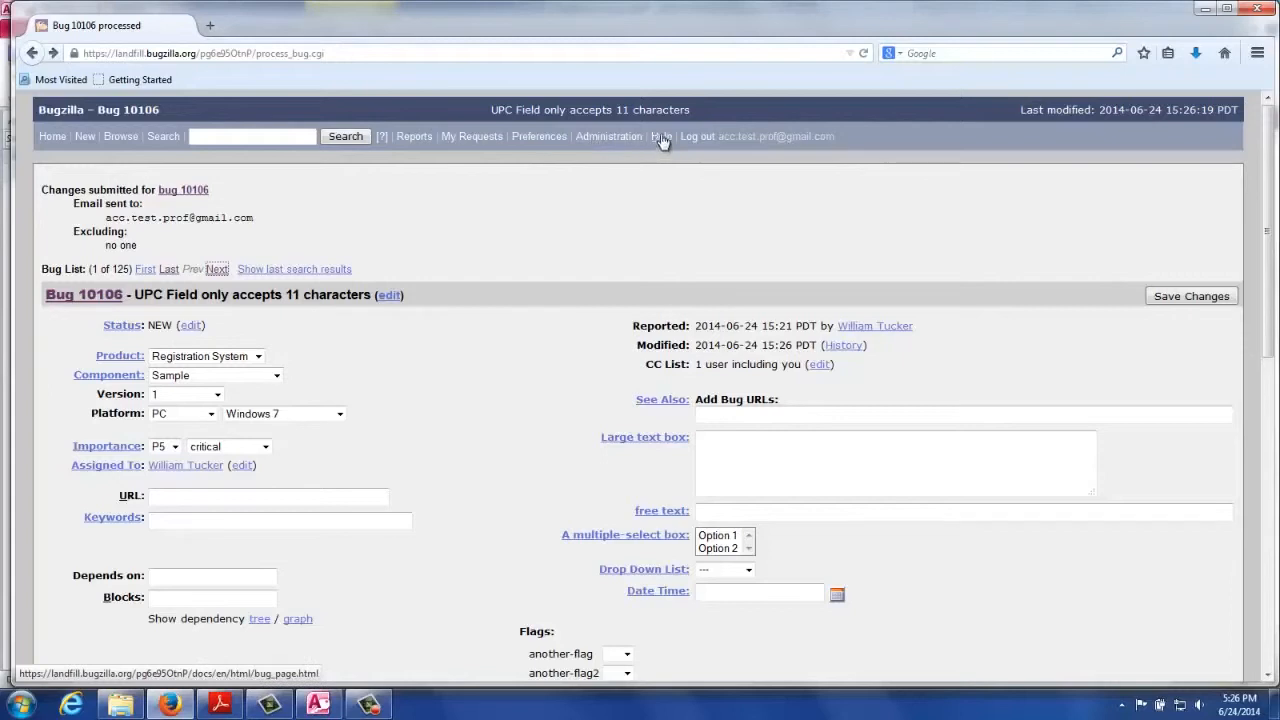
{"action": "left_click", "coordinate": [85, 139]}
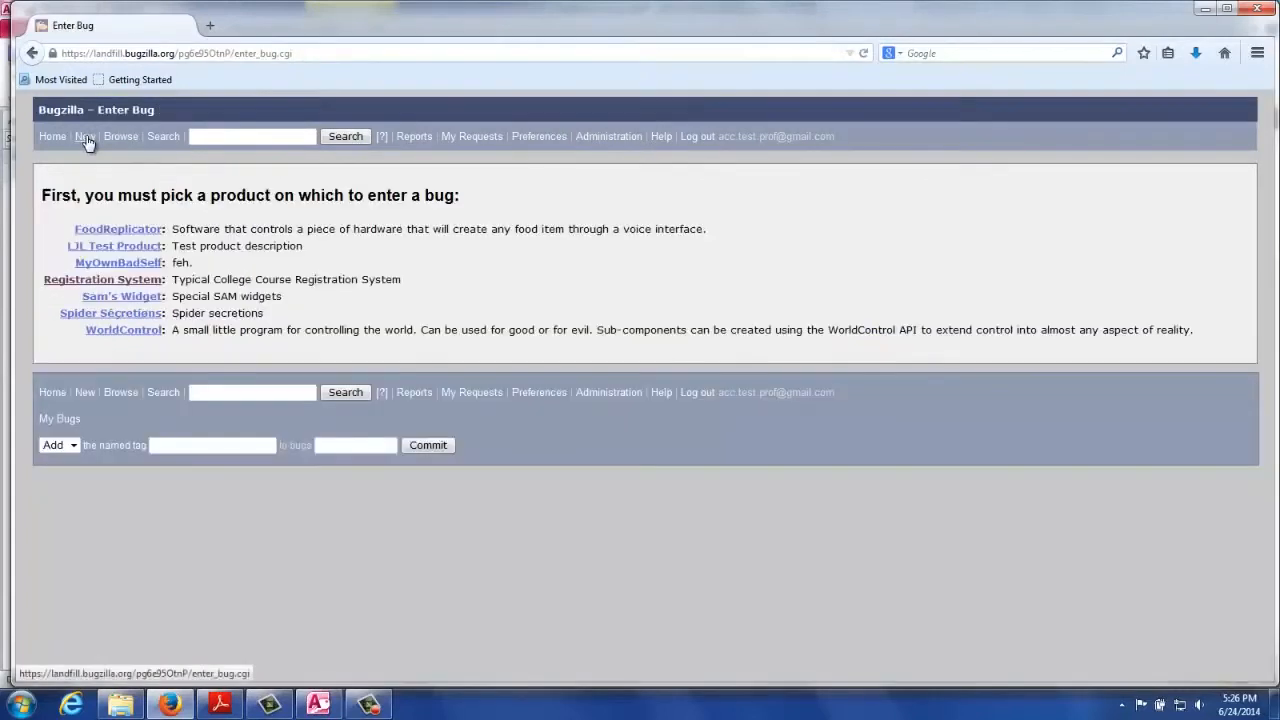
{"action": "left_click", "coordinate": [100, 284]}
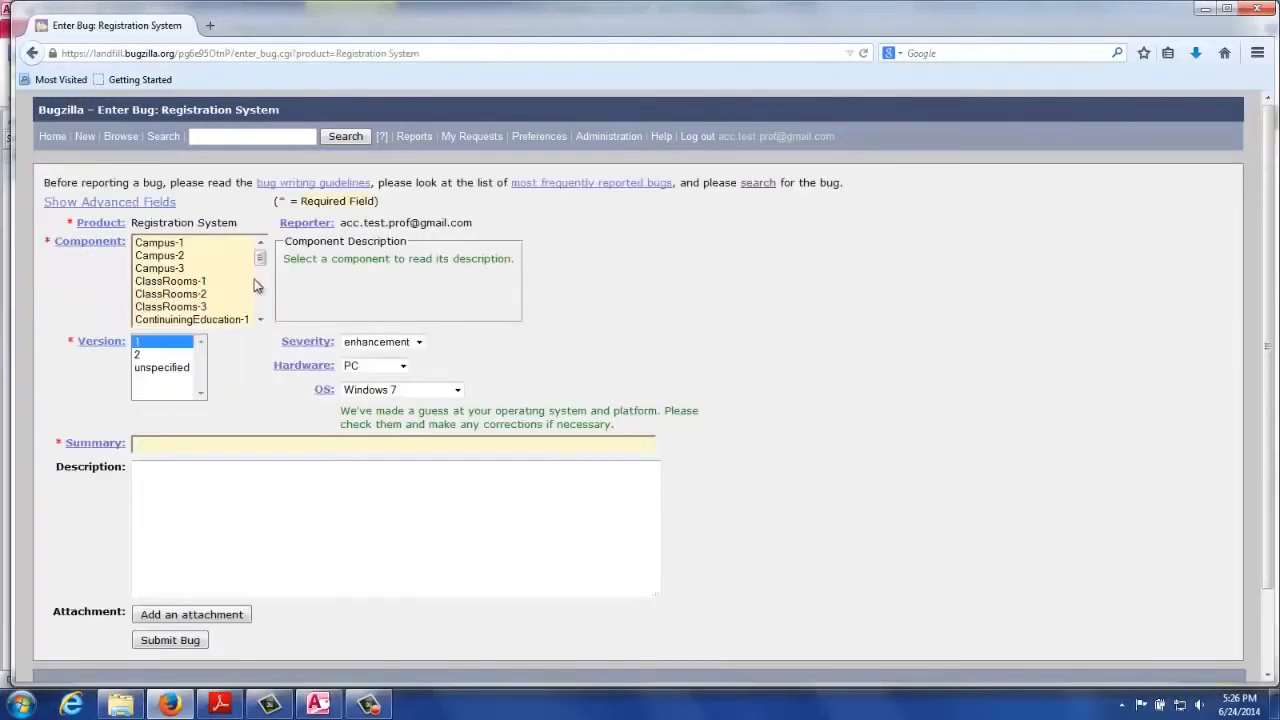
{"action": "left_click_drag", "start_coordinate": [259, 263], "coordinate": [259, 296]}
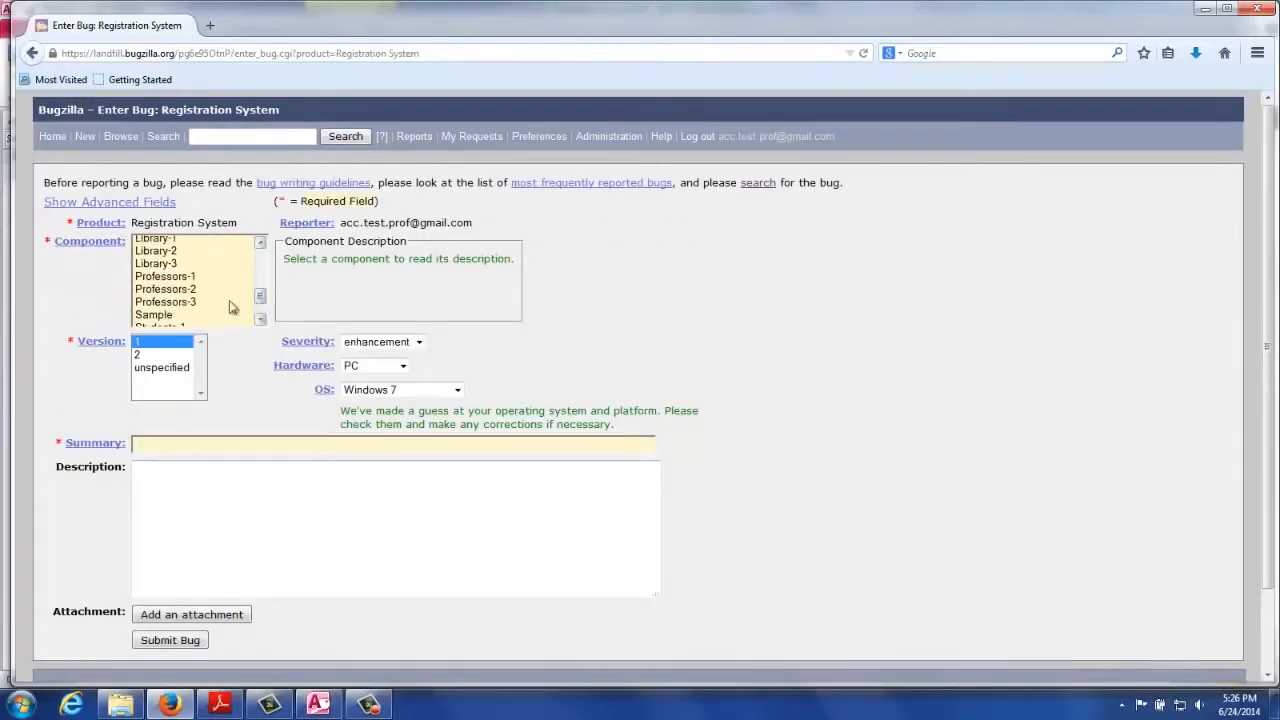
{"action": "left_click", "coordinate": [164, 316]}
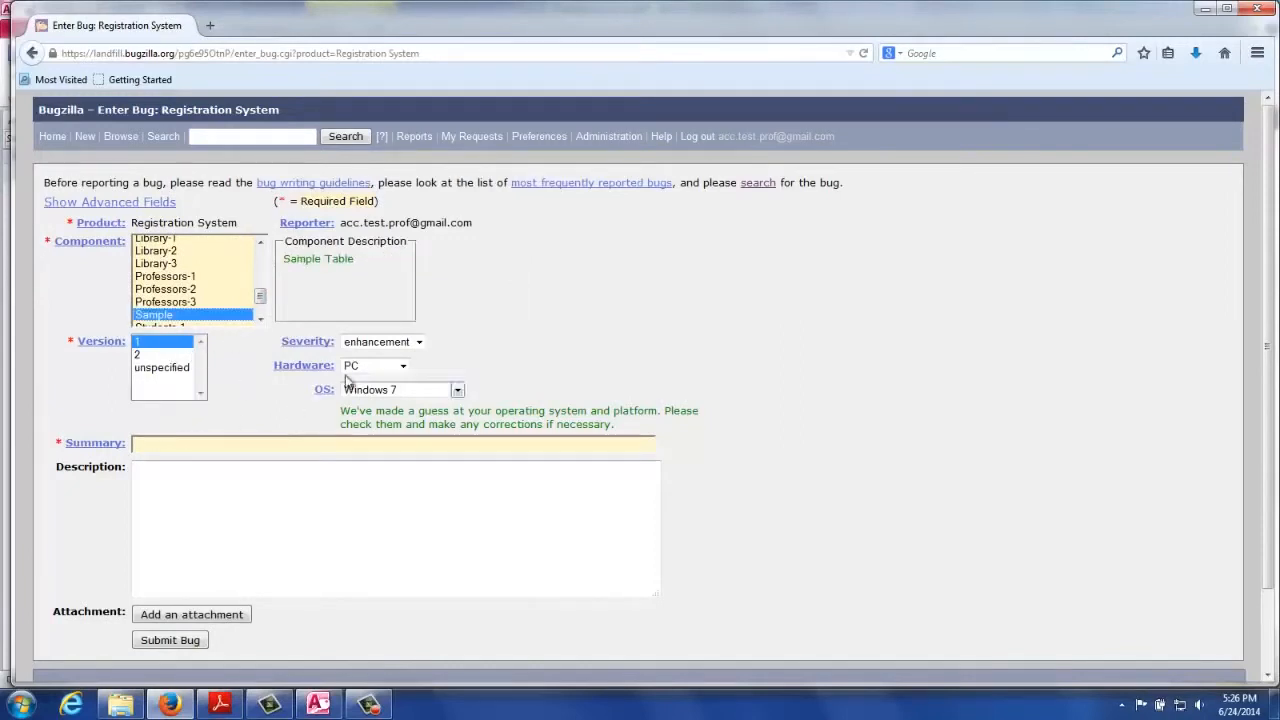
{"action": "left_click", "coordinate": [419, 343]}
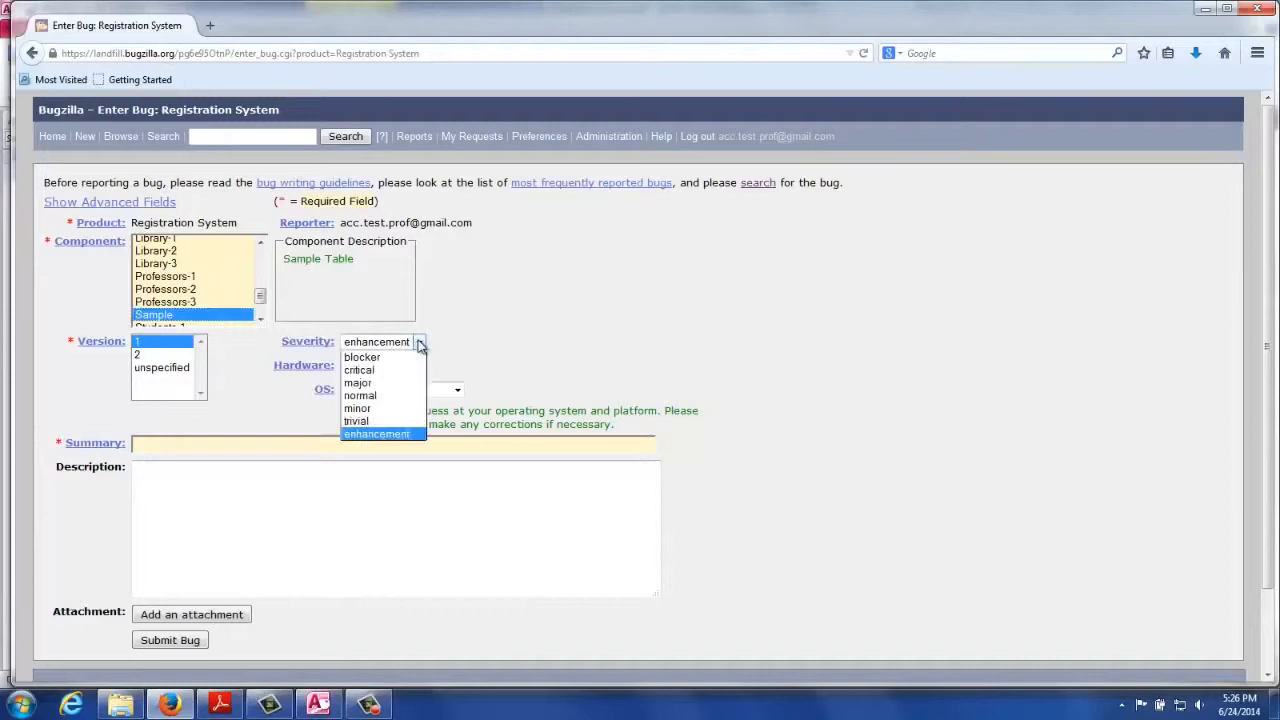
{"action": "left_click", "coordinate": [376, 397]}
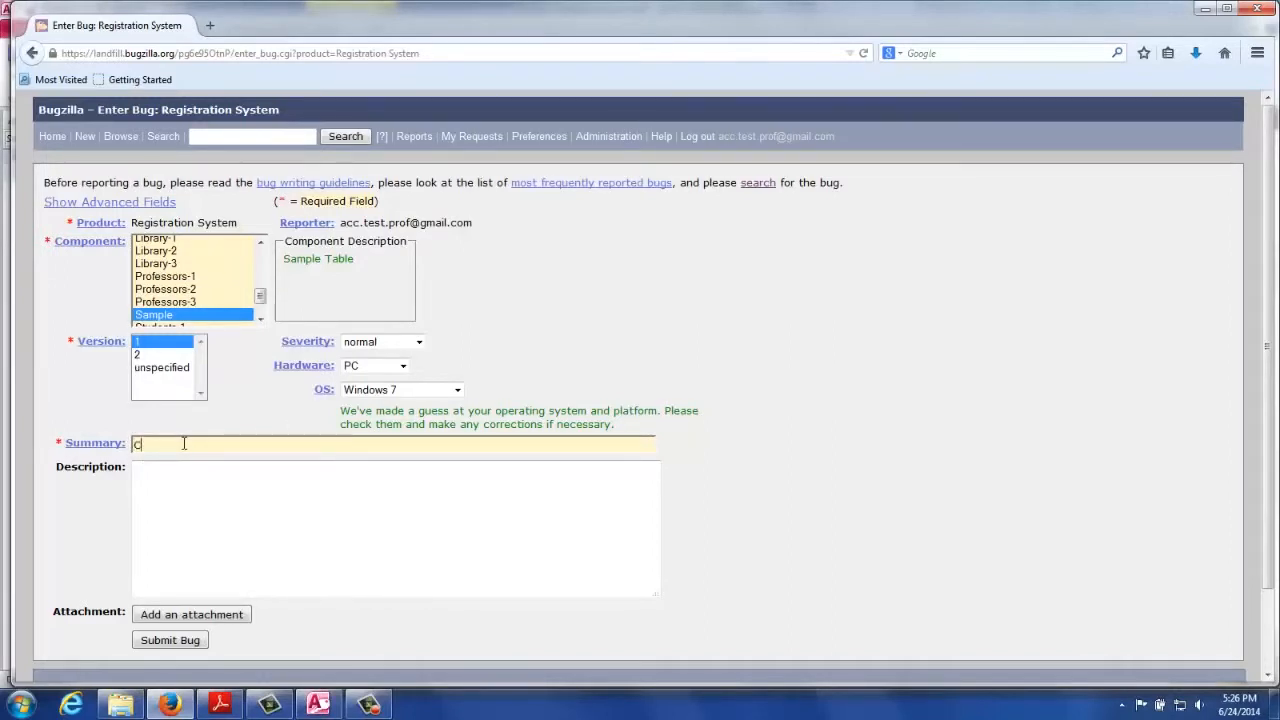
- Enter the bug summary "Cost Field only display 3 decimal places but will accept more"
{"action": "type", "text": "ost Field, o"}
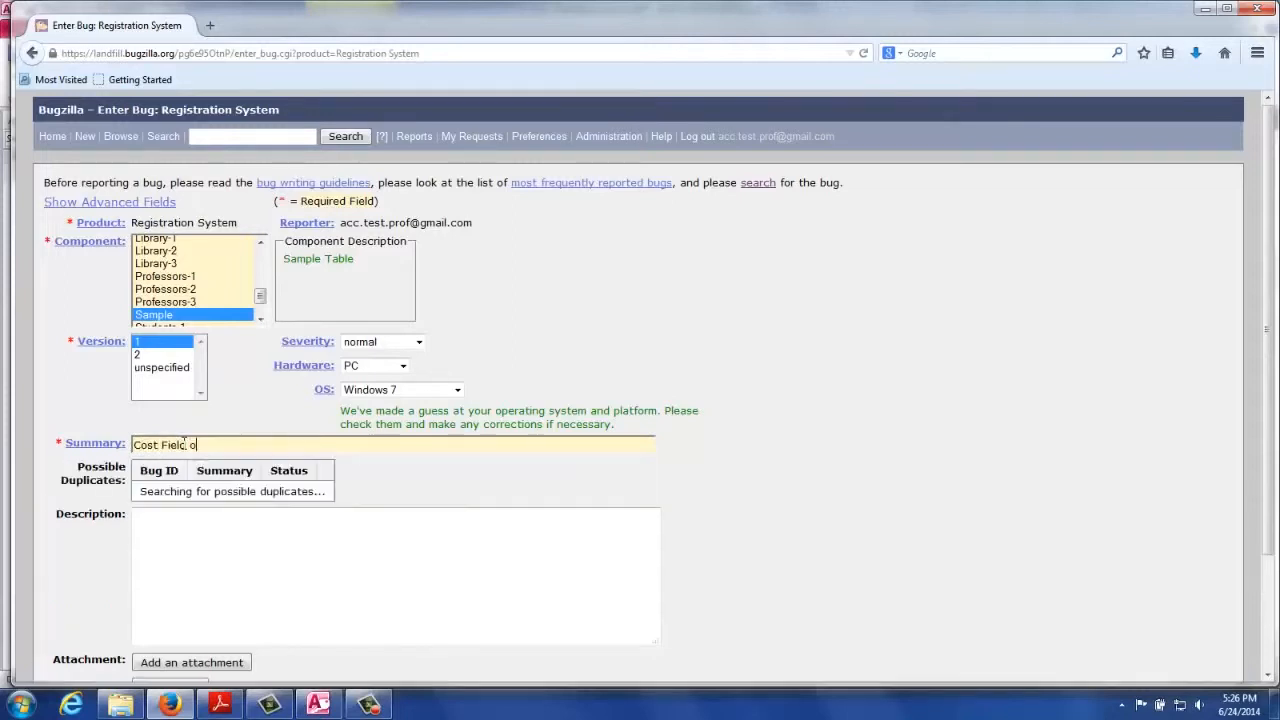
{"action": "type", "text": "nly display "}
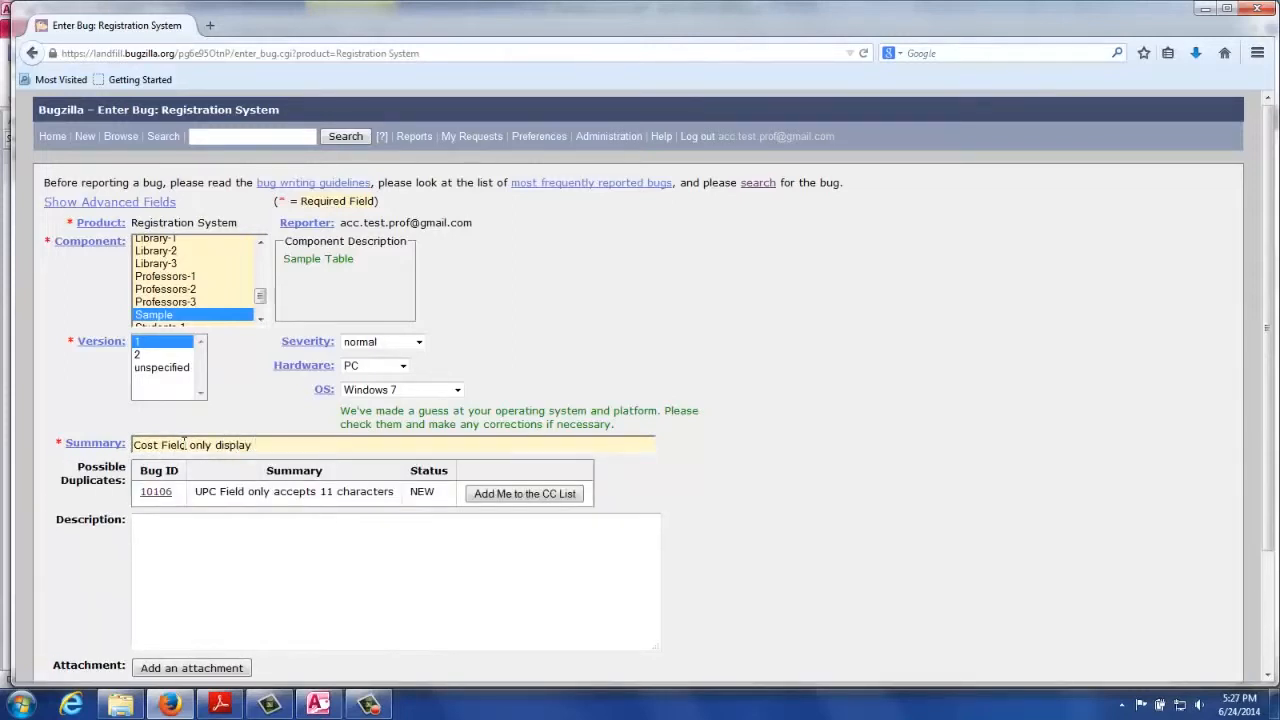
{"action": "type", "text": "3 decimal pla"}
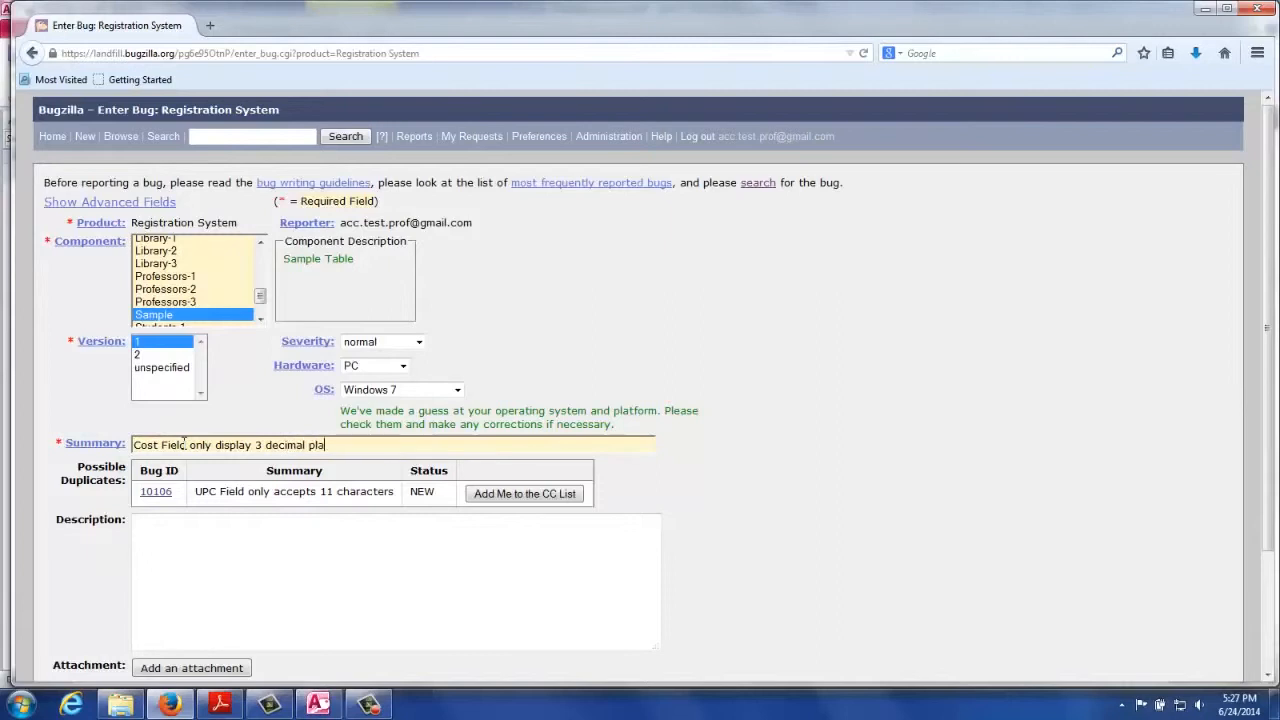
{"action": "type", "text": "ces but will accept mo"}
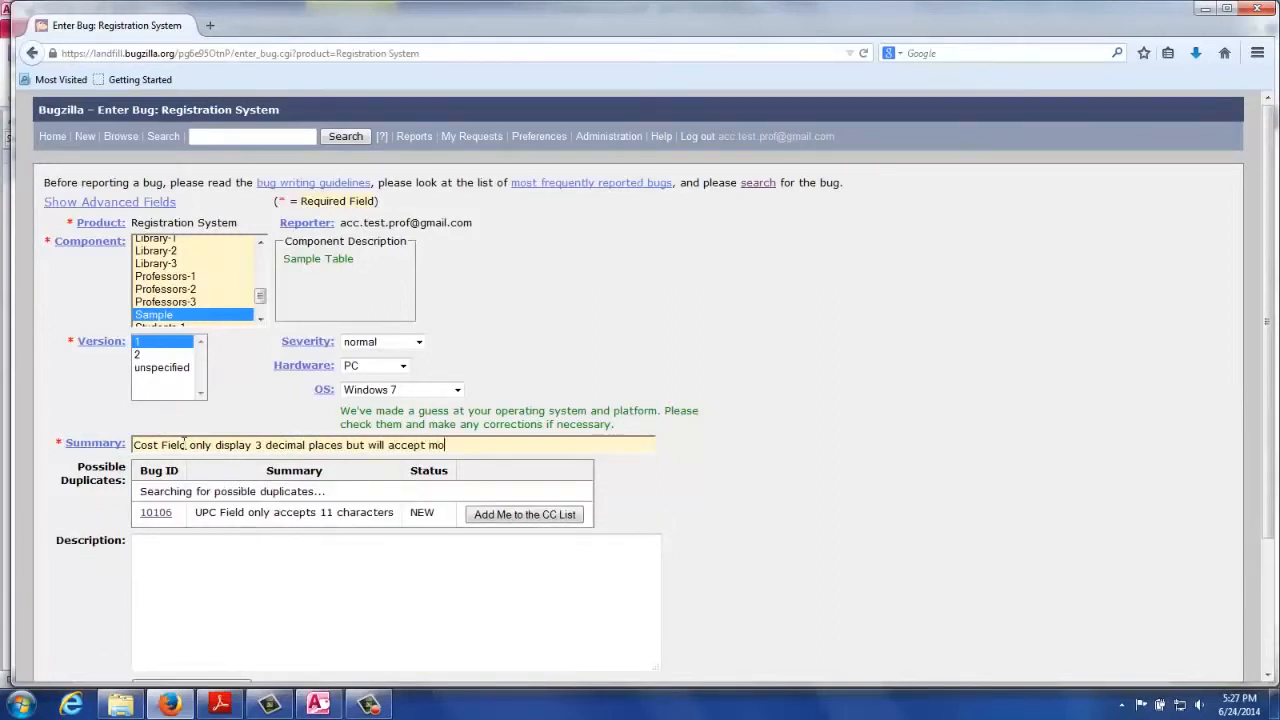
{"action": "type", "text": "re"}
- Describe the bug as "Entering .1234 in the cost field, but only .123 is shown in the database." and submit it
{"action": "left_click", "coordinate": [150, 544]}
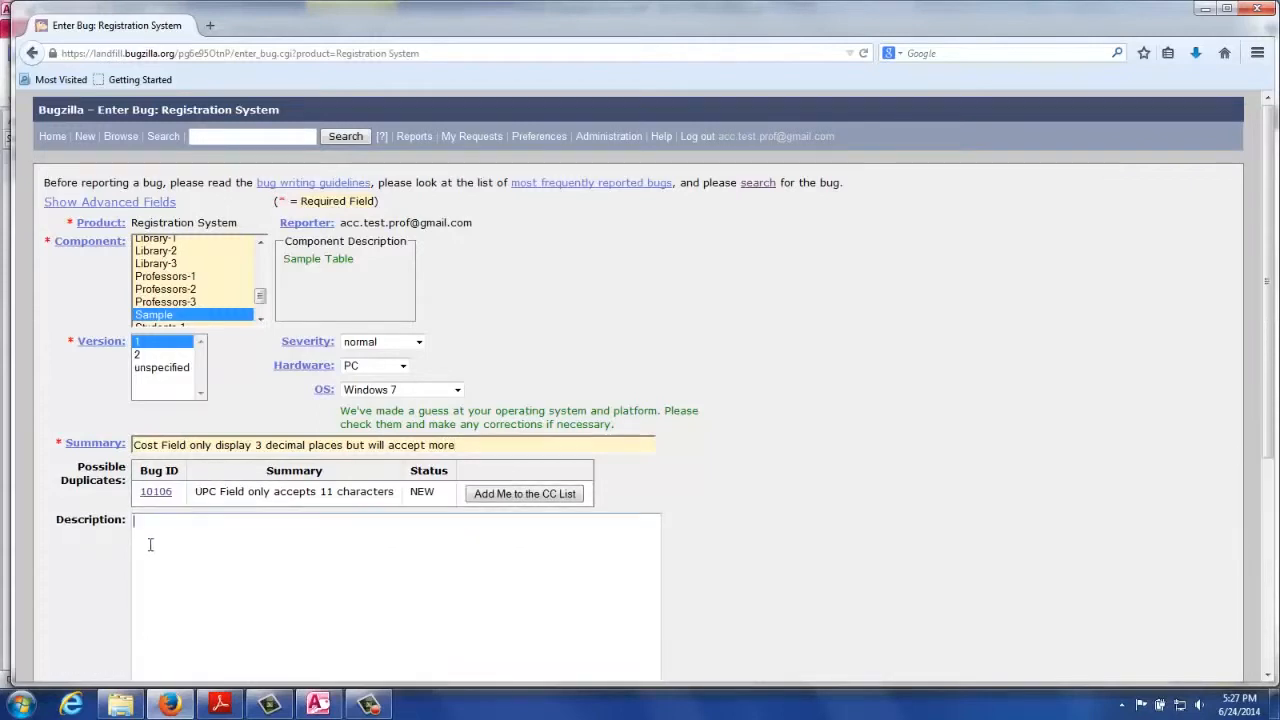
{"action": "type", "text": "Entering .1234 in the cost fil"}
{"action": "type", "text": "ed, but only ."}
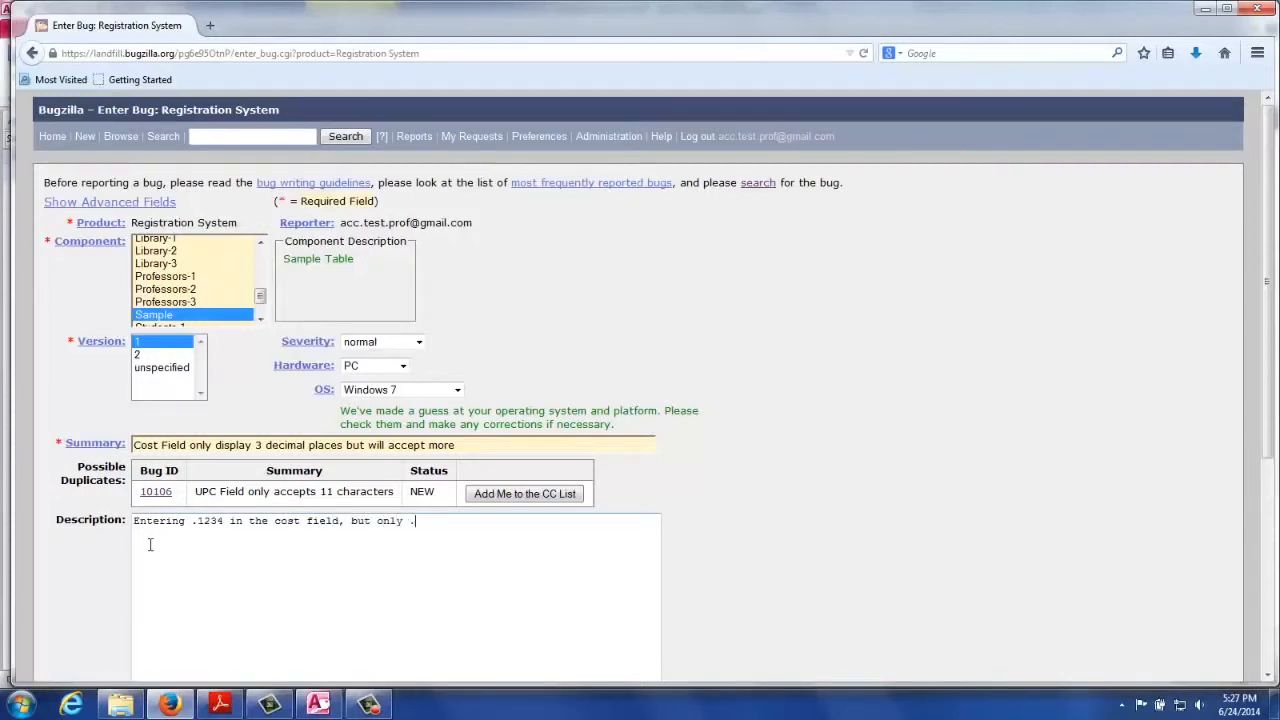
{"action": "type", "text": "123 is shown in the database."}
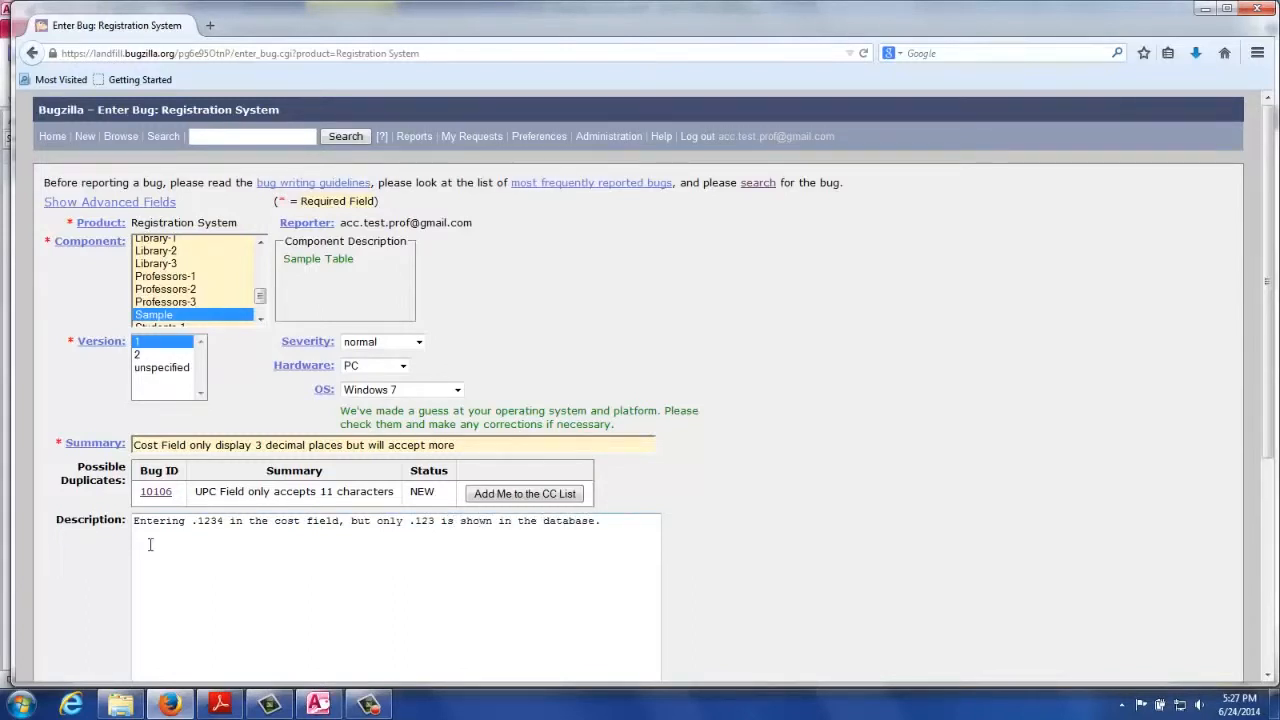
{"action": "scroll", "coordinate": [173, 567], "scroll_direction": "down", "scroll_amount": 5}
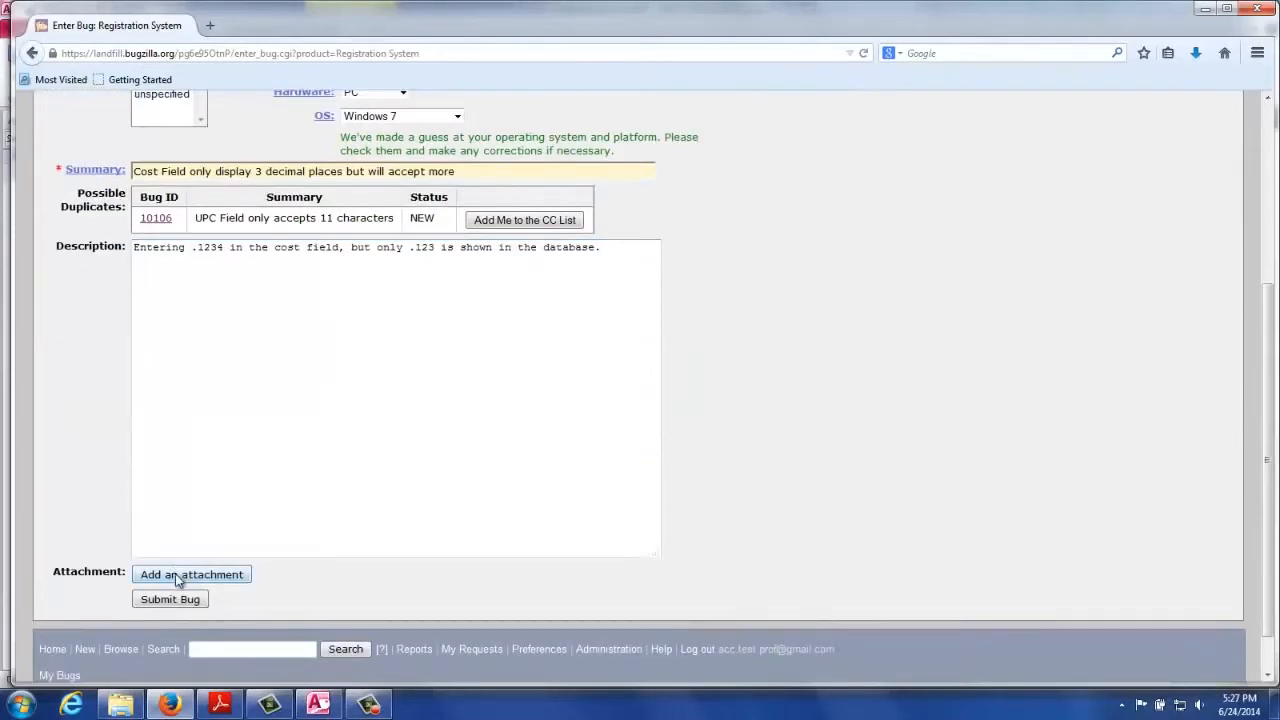
{"action": "left_click", "coordinate": [187, 603]}
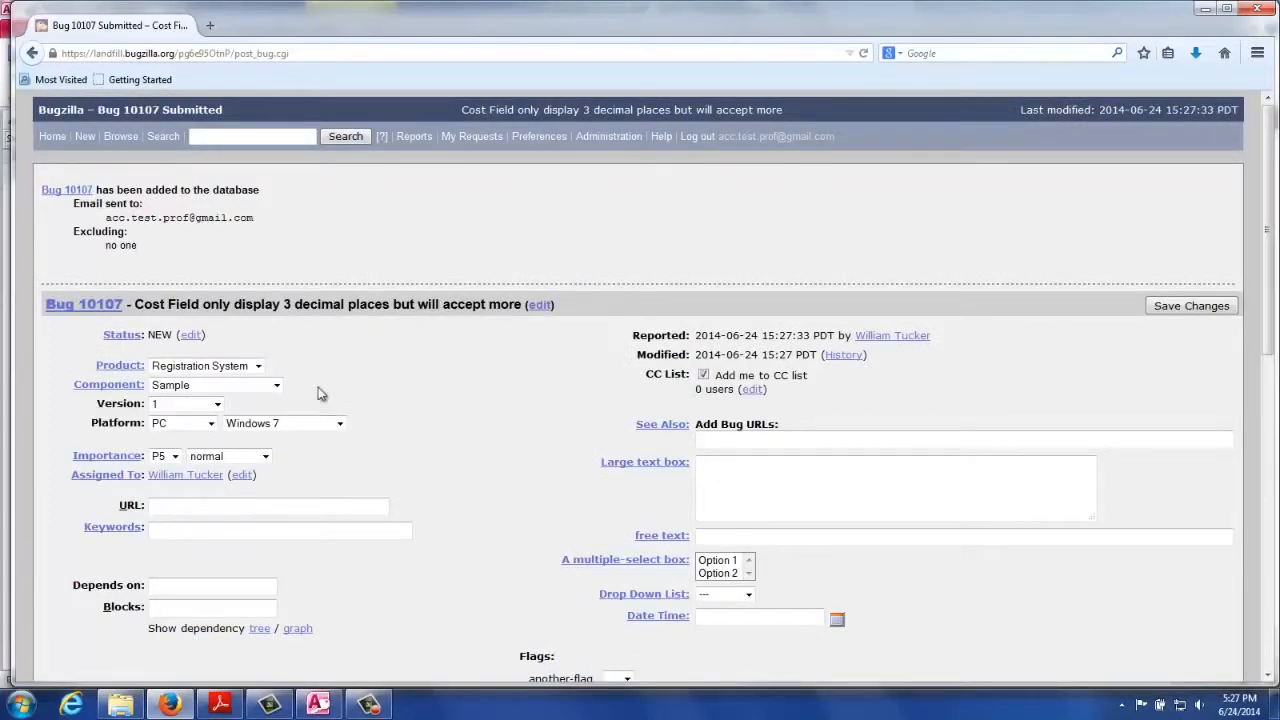
- Switch to Access and set the Del Monte record's cost to .175 and its retail price to .123
{"action": "left_click", "coordinate": [320, 706]}
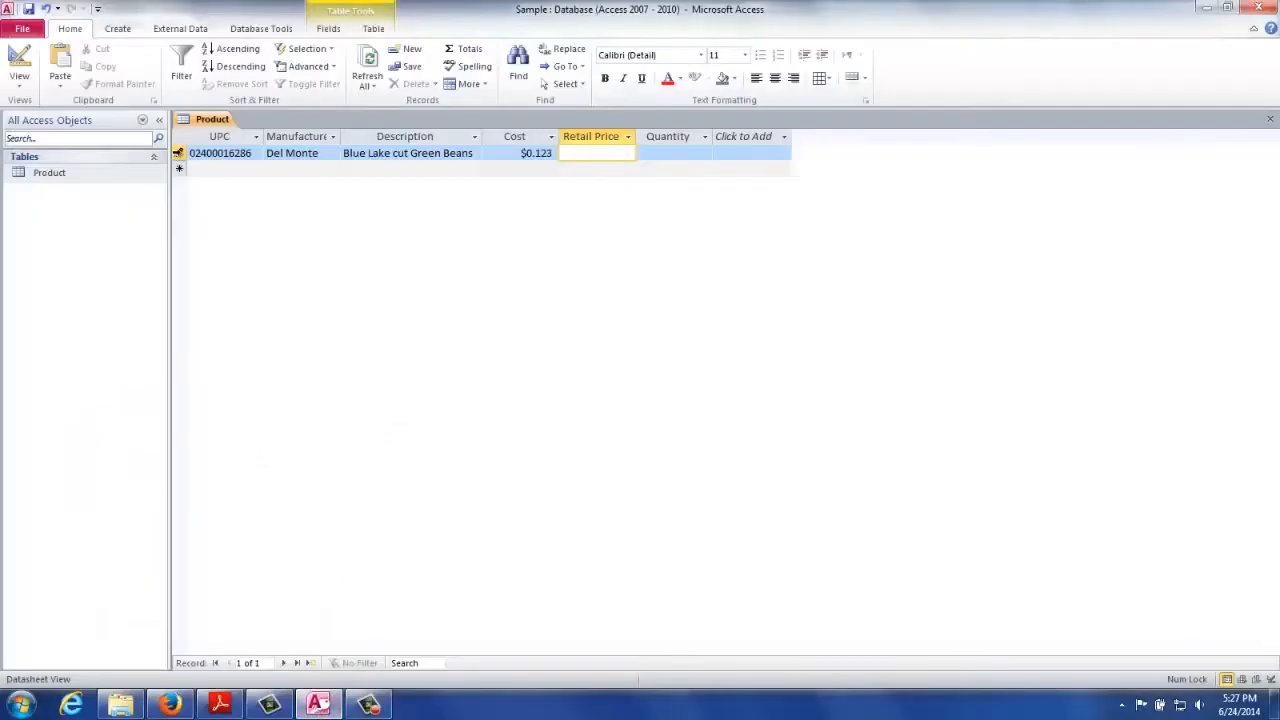
{"action": "left_click", "coordinate": [179, 155]}
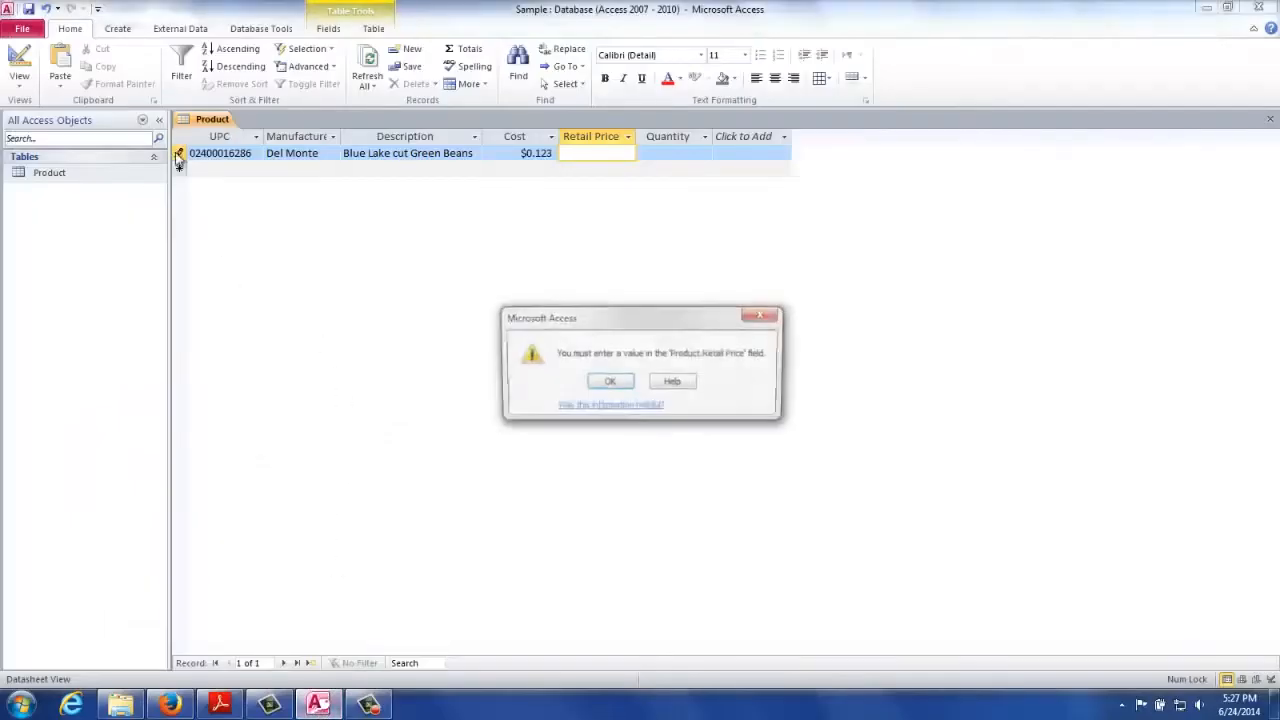
{"action": "left_click", "coordinate": [600, 384]}
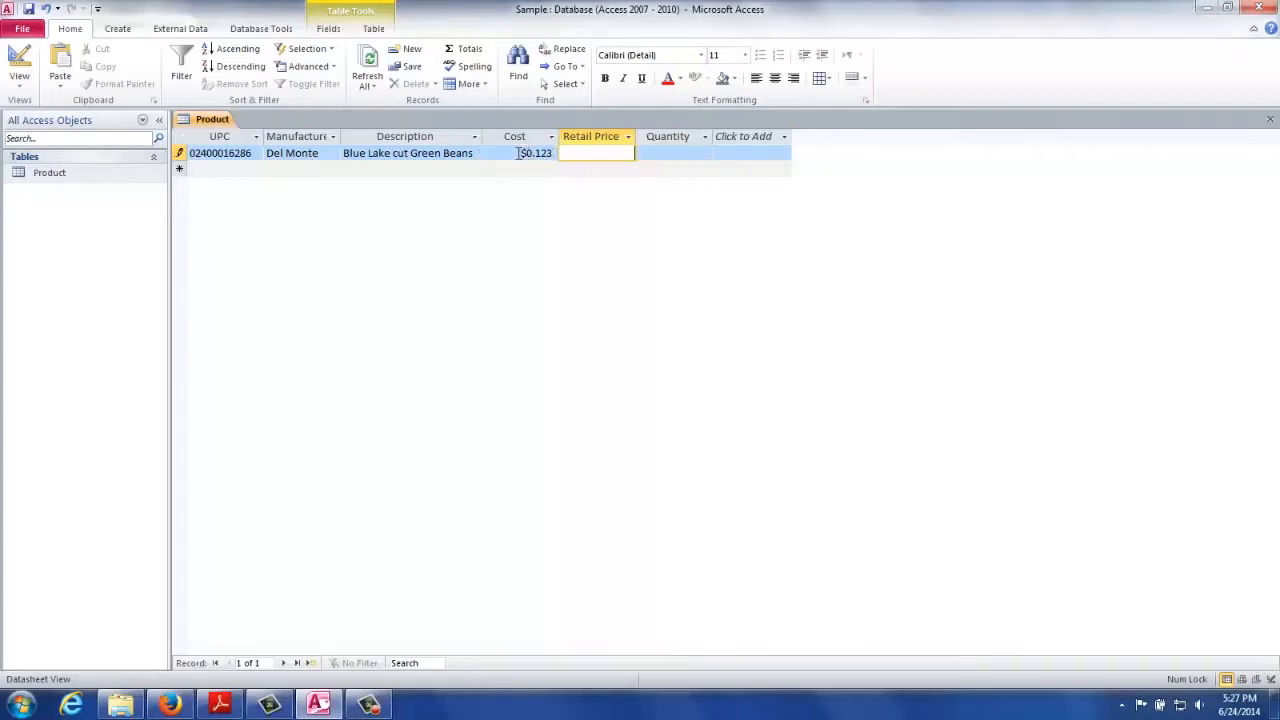
{"action": "left_click_drag", "start_coordinate": [516, 153], "coordinate": [558, 153]}
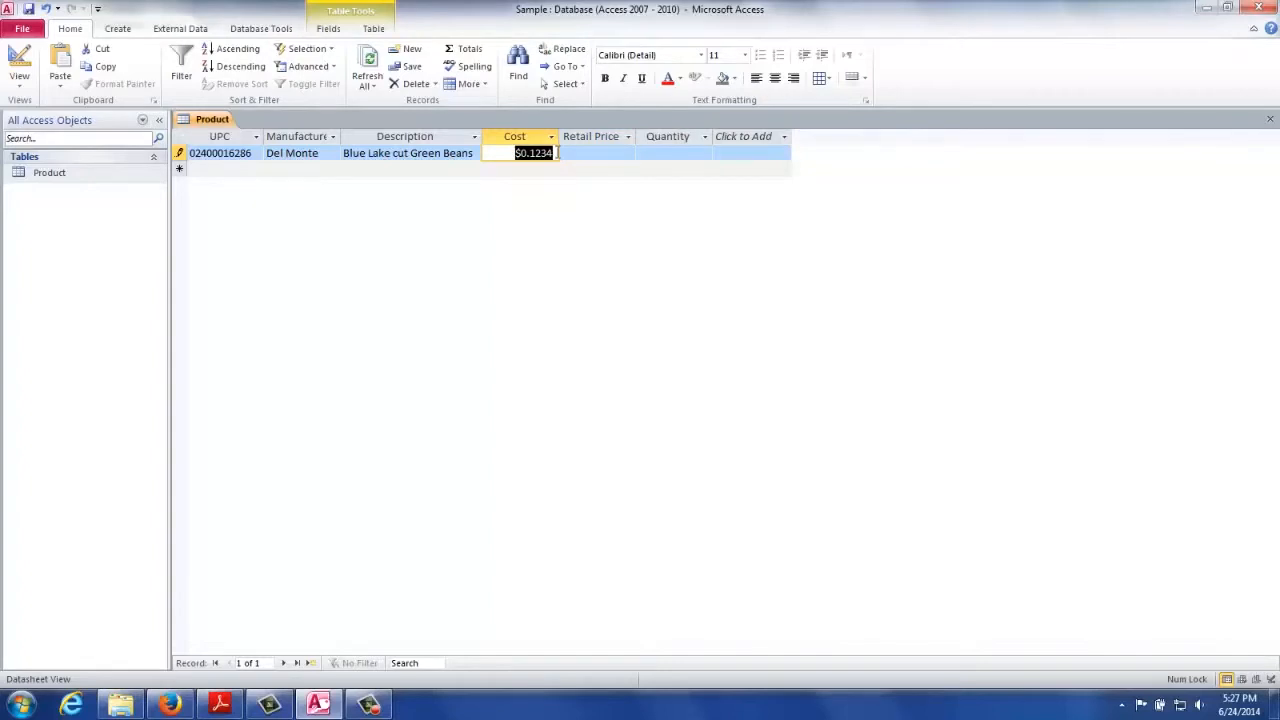
{"action": "type", "text": ".175"}
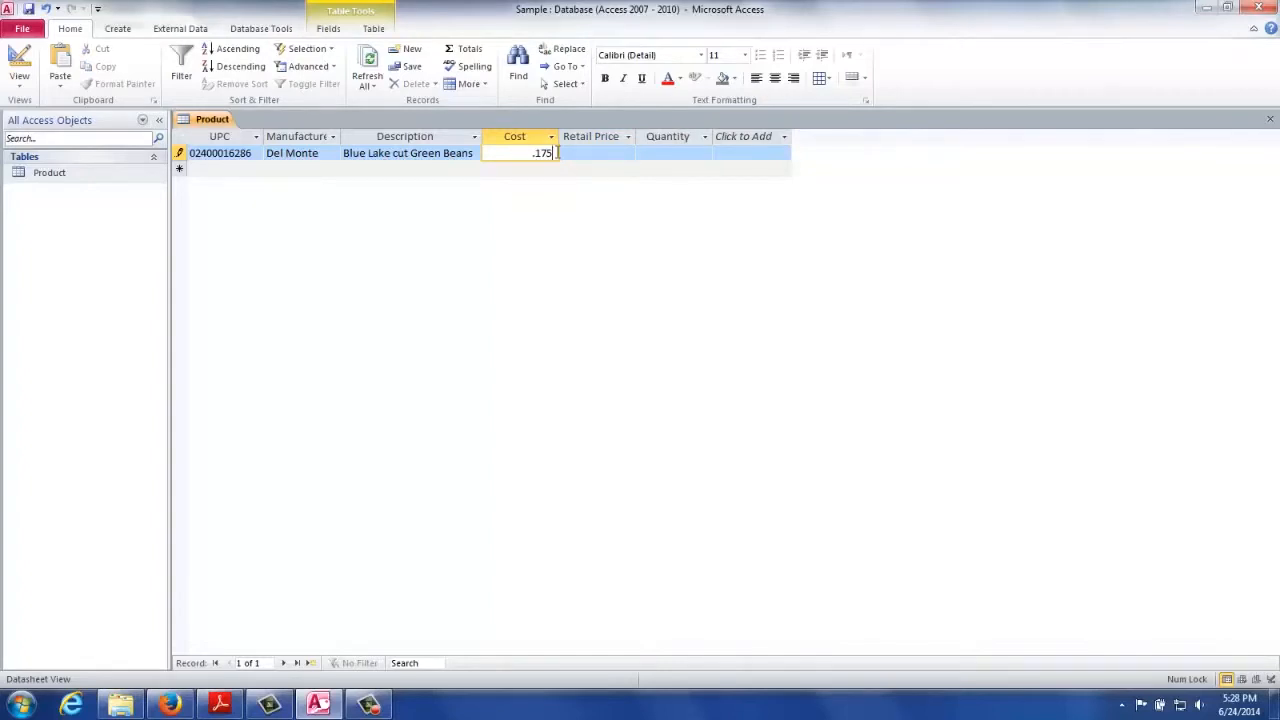
{"action": "key", "text": "Tab"}
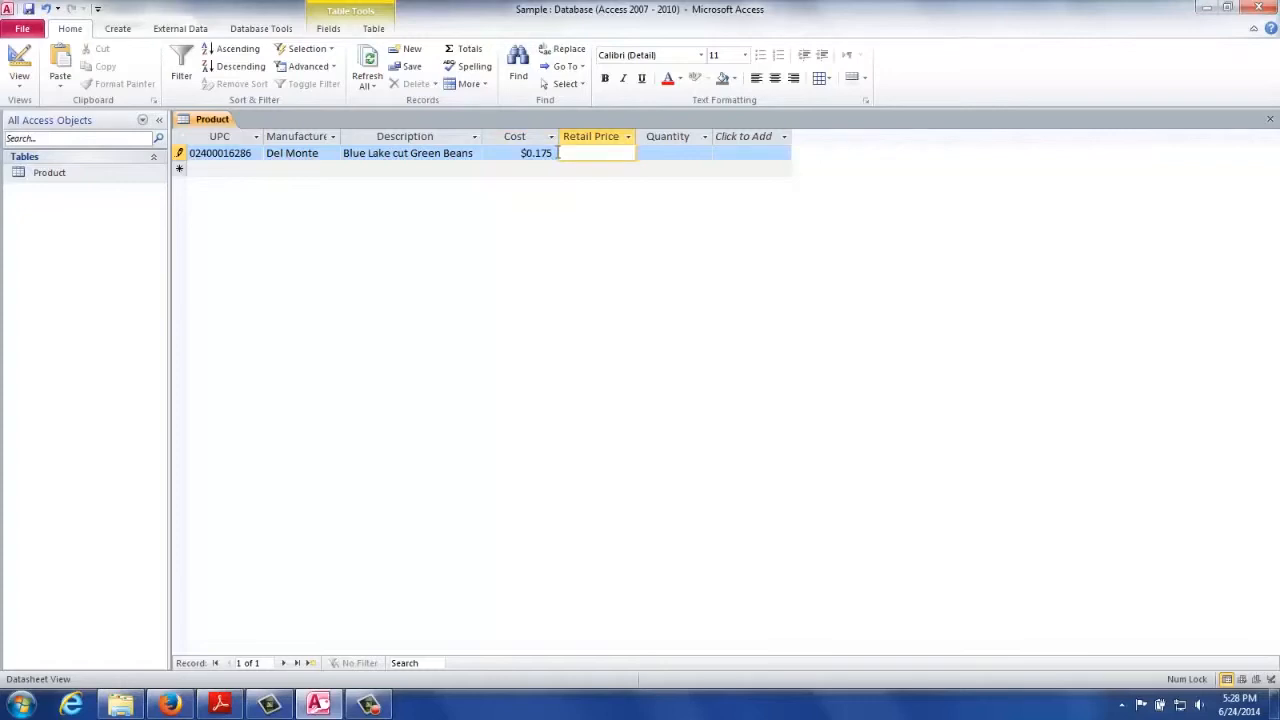
{"action": "type", "text": ".123"}
{"action": "key", "text": "Tab"}
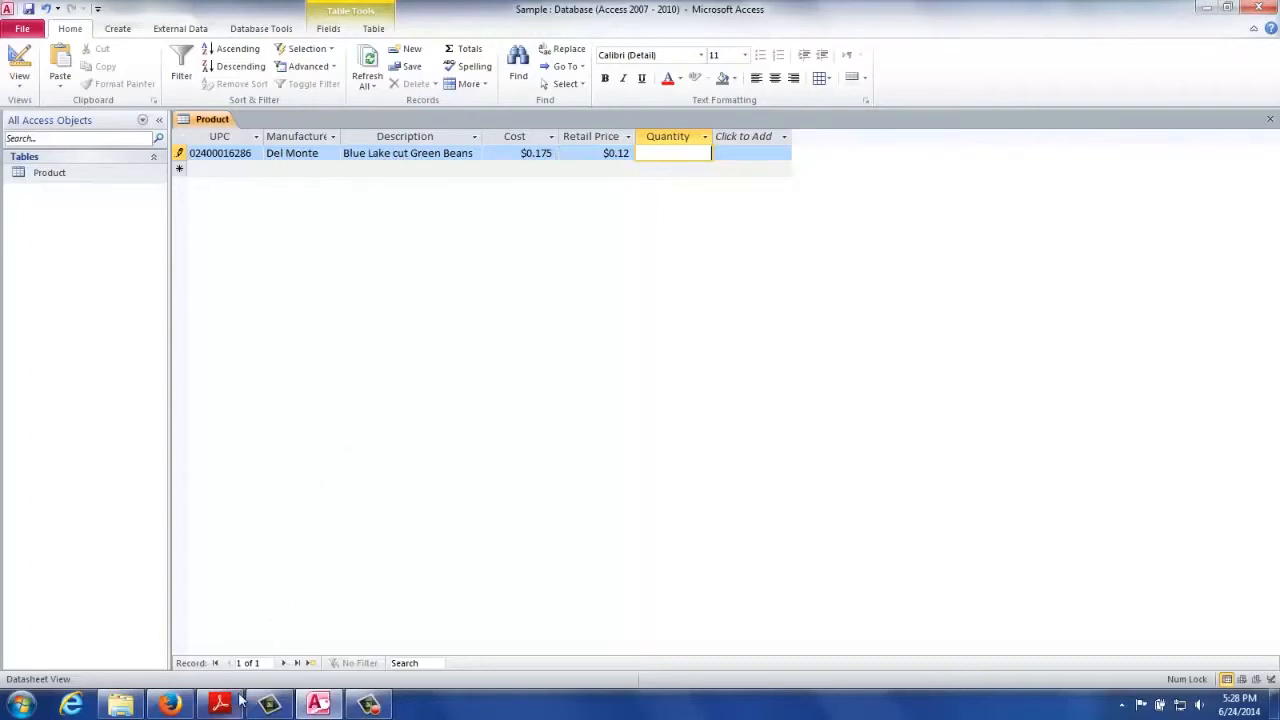
- Switch to Bugzilla in Firefox and start another Registration System bug with component Sample, ready for its summary
{"action": "left_click", "coordinate": [170, 705]}
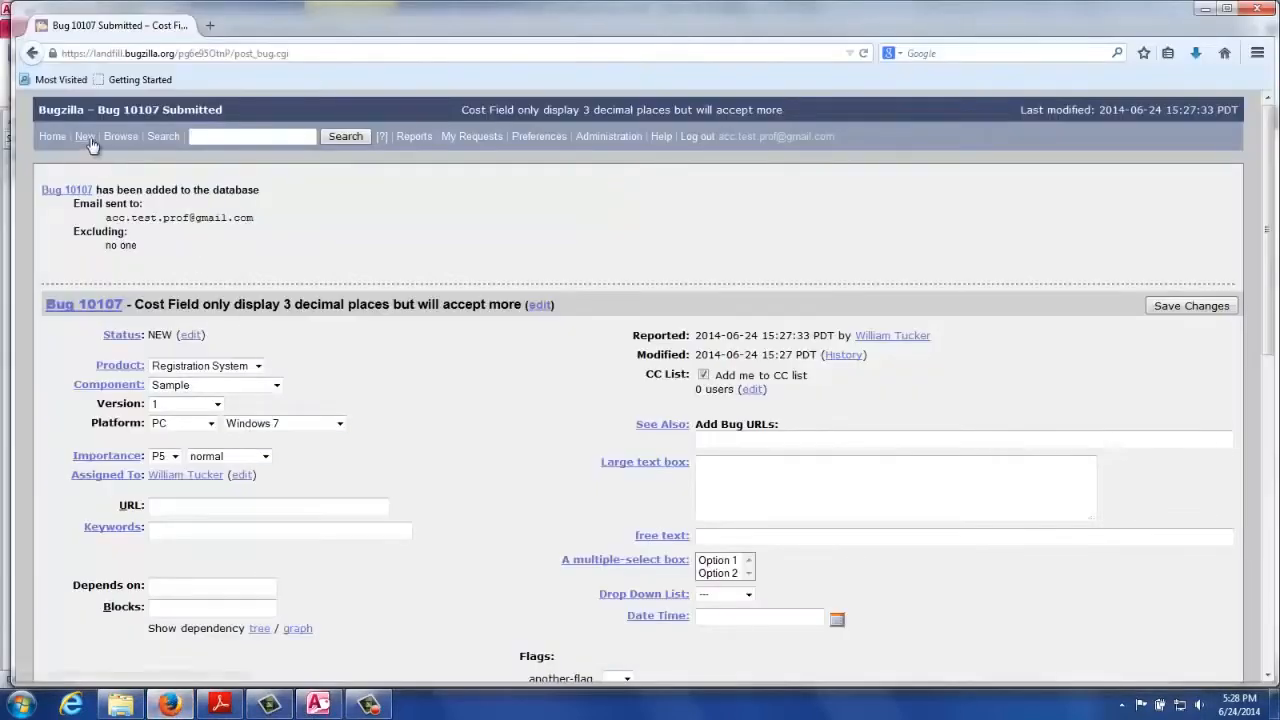
{"action": "left_click", "coordinate": [86, 136]}
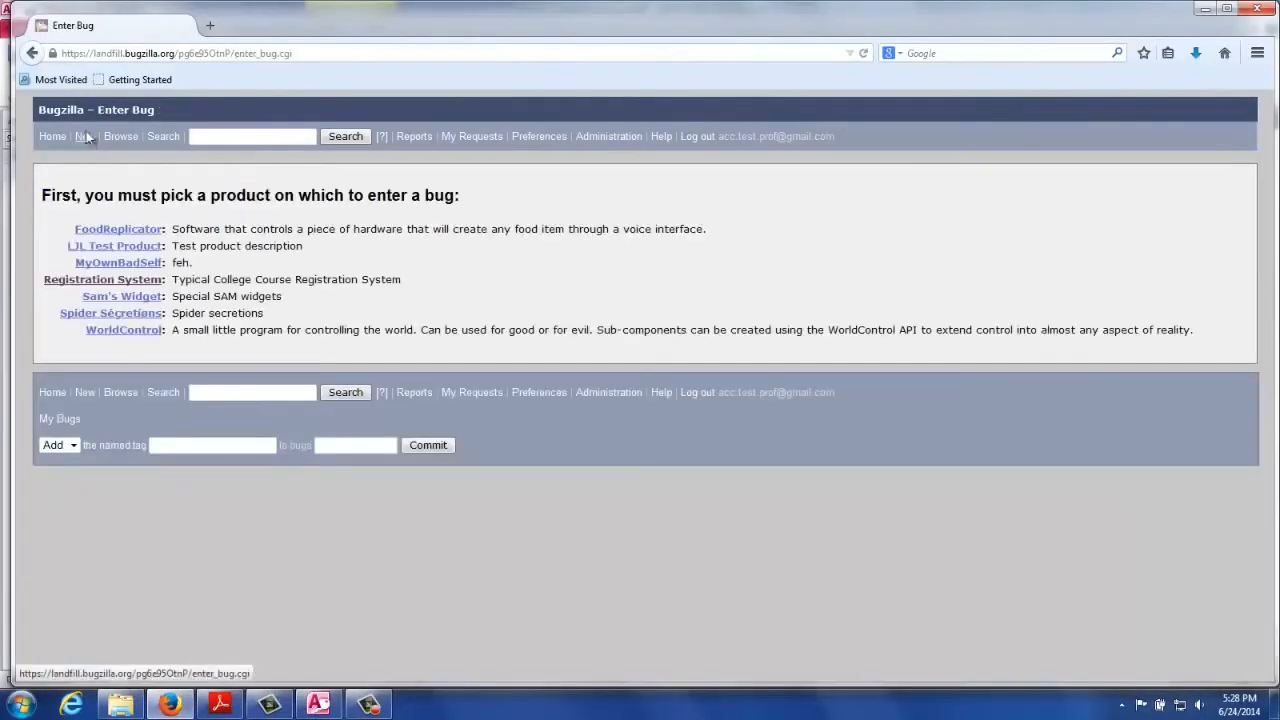
{"action": "left_click", "coordinate": [135, 283]}
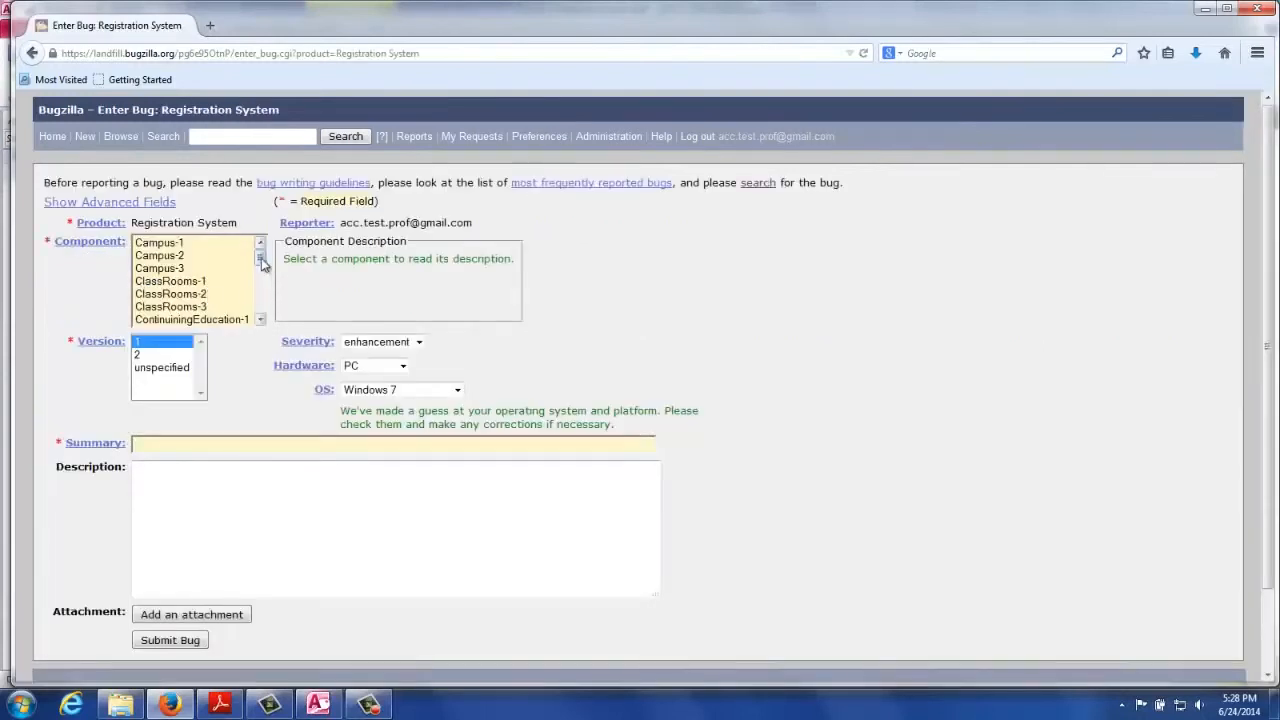
{"action": "left_click", "coordinate": [262, 292]}
{"action": "scroll", "coordinate": [262, 292], "scroll_direction": "up", "scroll_amount": 1}
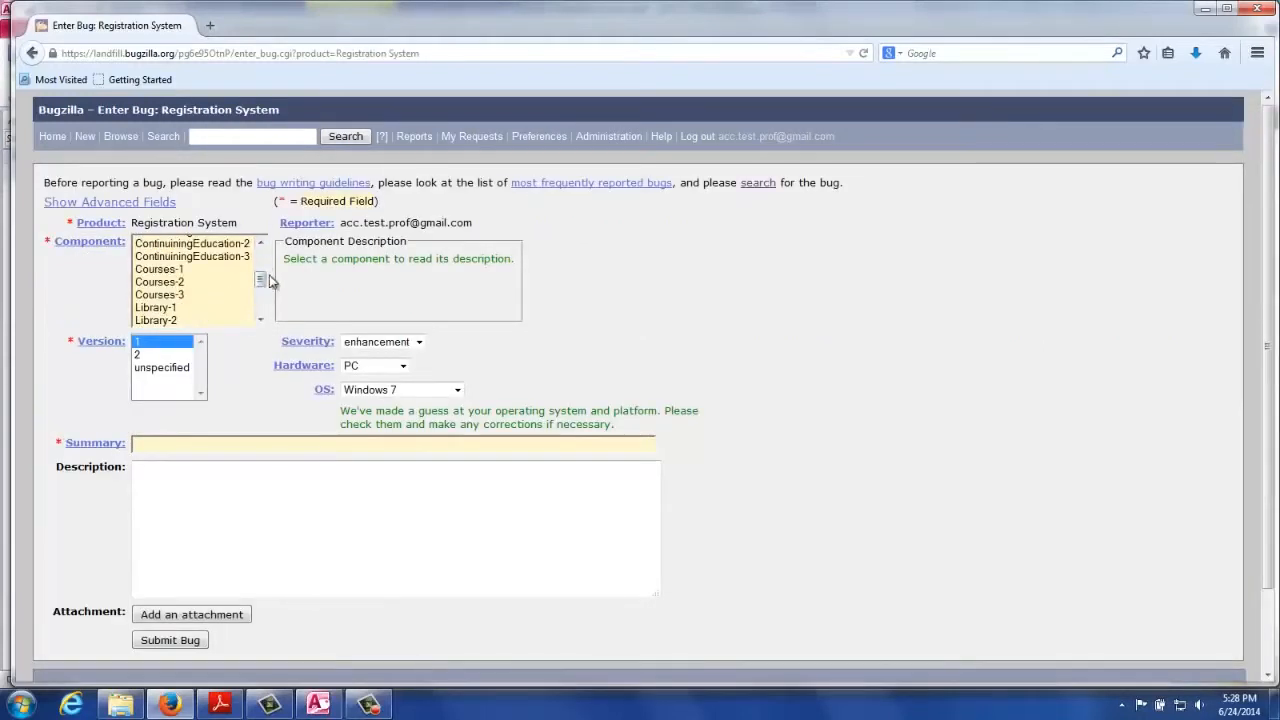
{"action": "scroll", "coordinate": [262, 300], "scroll_direction": "down", "scroll_amount": 3}
{"action": "scroll", "coordinate": [258, 300], "scroll_direction": "up", "scroll_amount": 1}
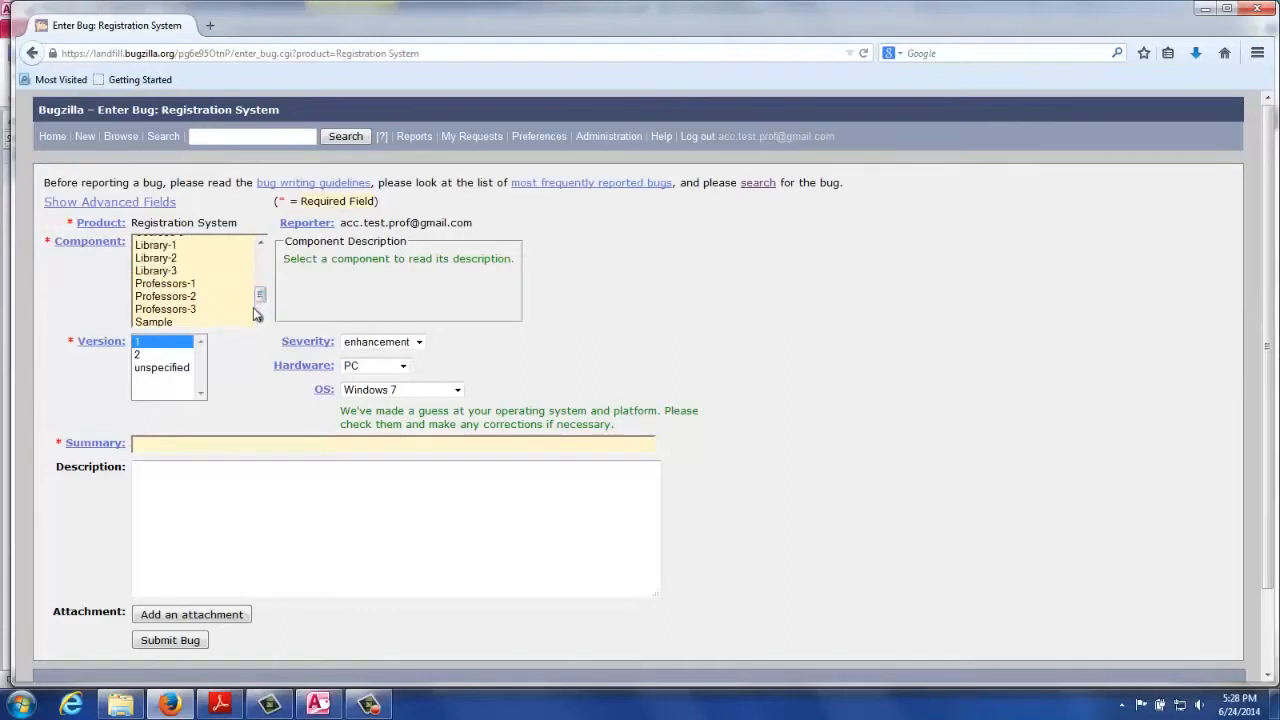
{"action": "left_click", "coordinate": [172, 322]}
{"action": "left_click", "coordinate": [161, 441]}
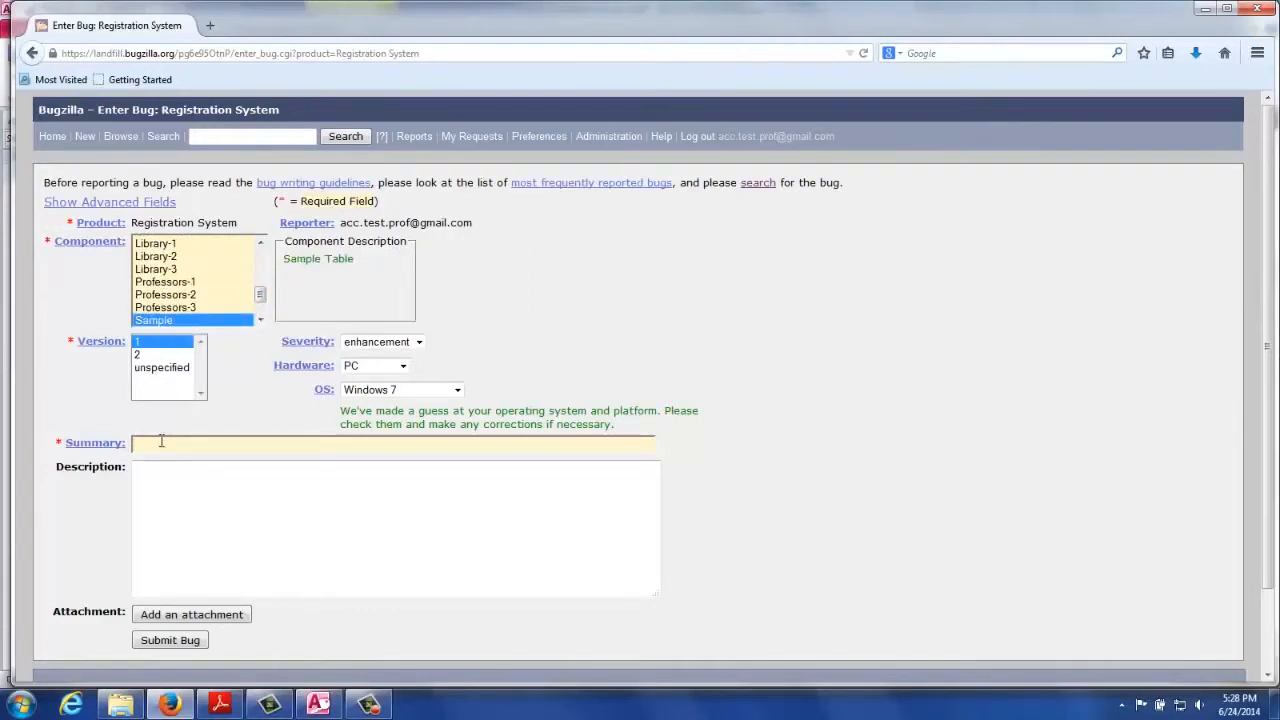
- Enter the bug summary "Entering 3 decimal places into the price field is accept , but only 2 decimal are displayed"
{"action": "type", "text": "Entering"}
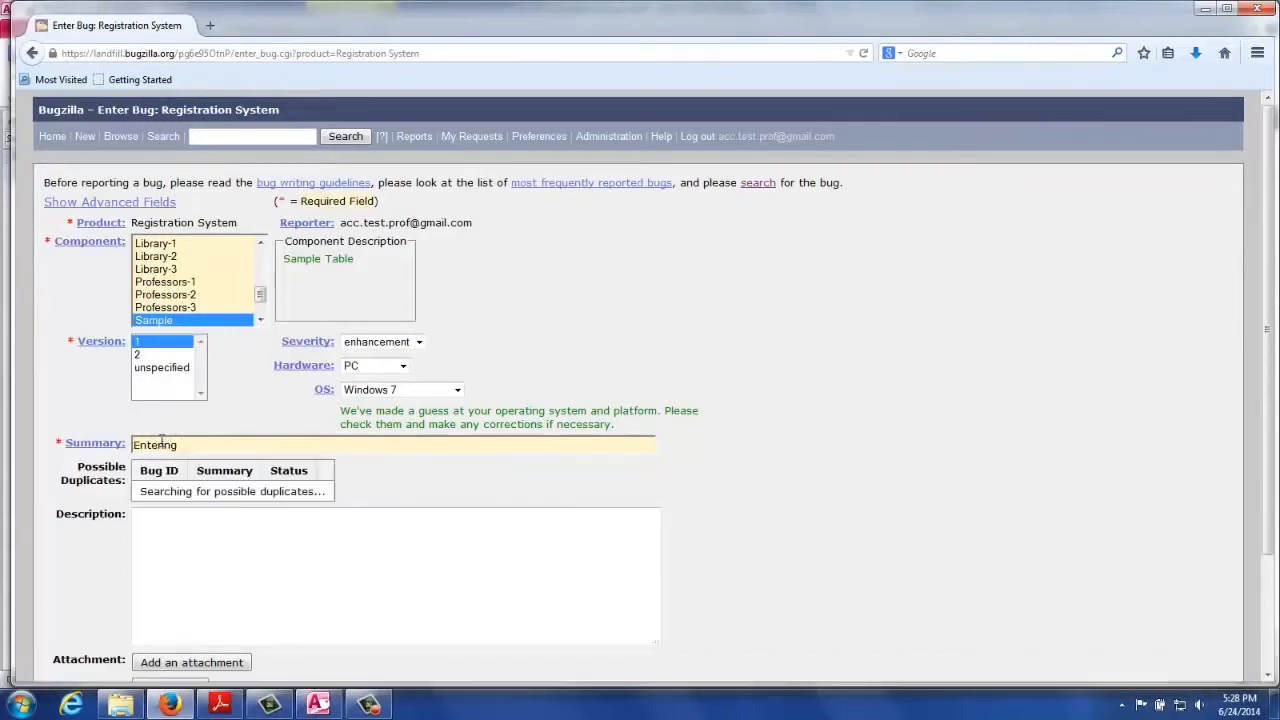
{"action": "type", "text": " 3 decima"}
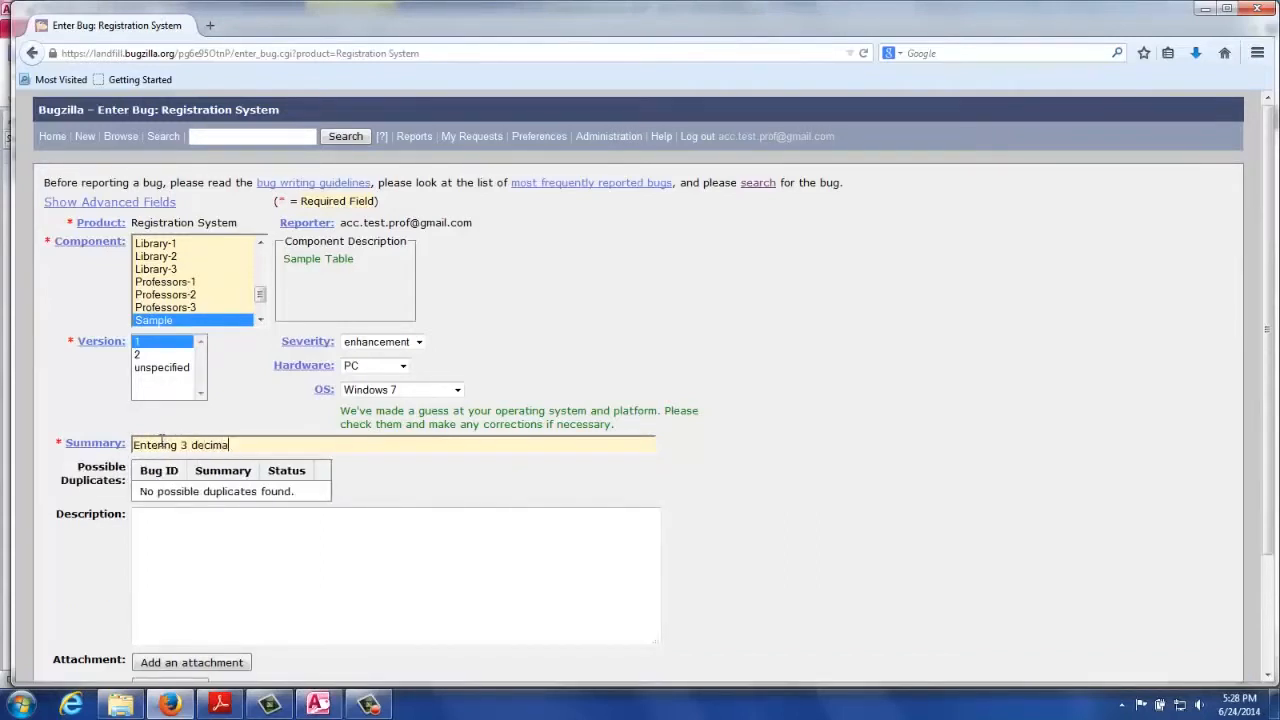
{"action": "type", "text": "l places into the"}
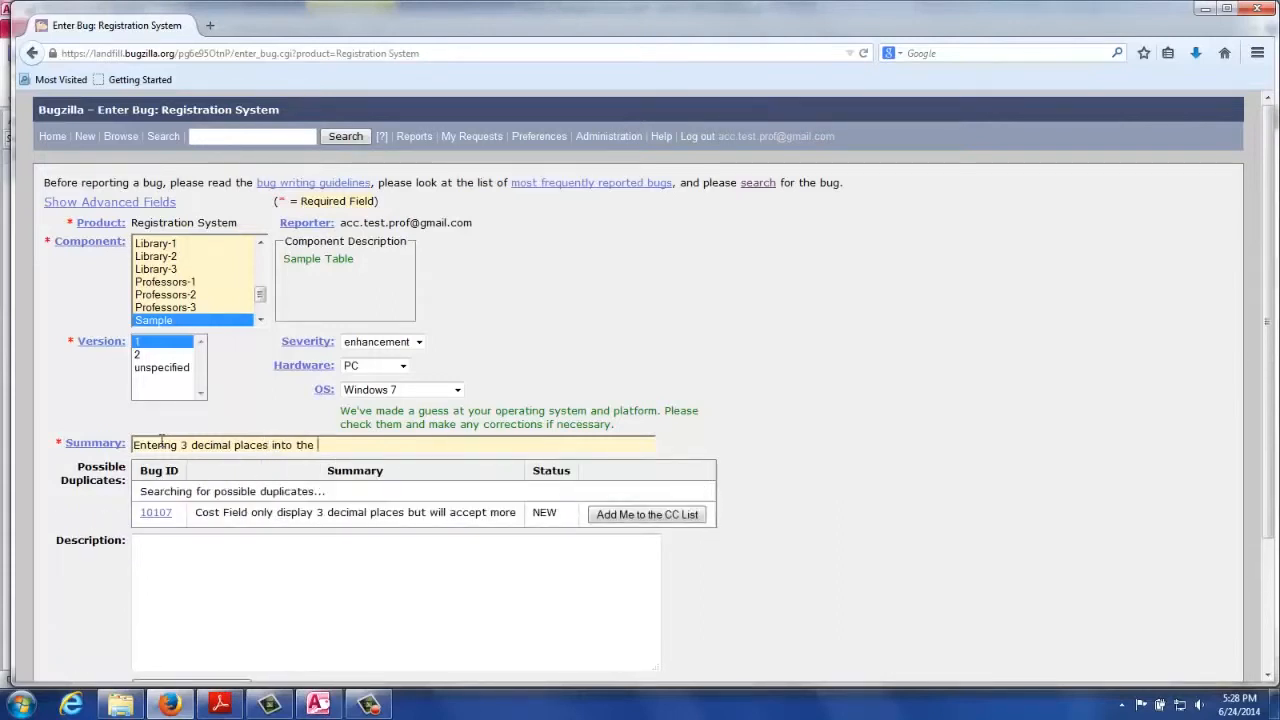
{"action": "type", "text": " price field is accept , but onl"}
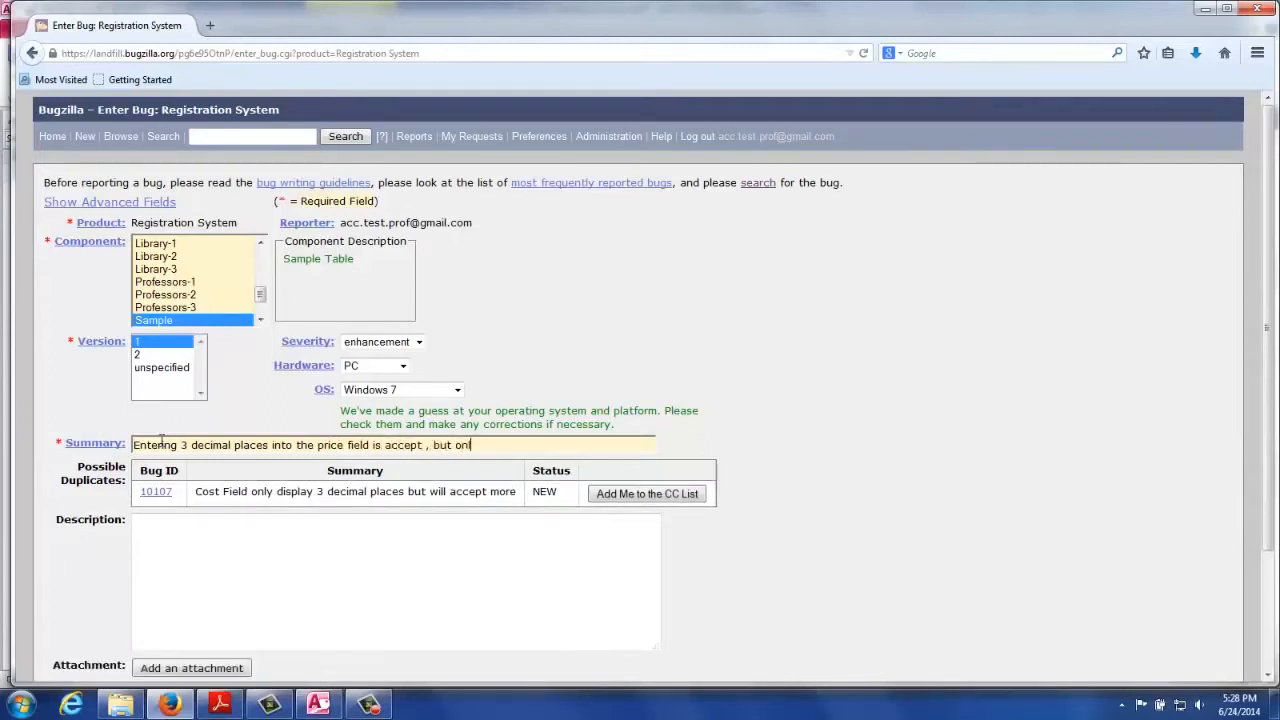
{"action": "type", "text": "y 2 decimal ares"}
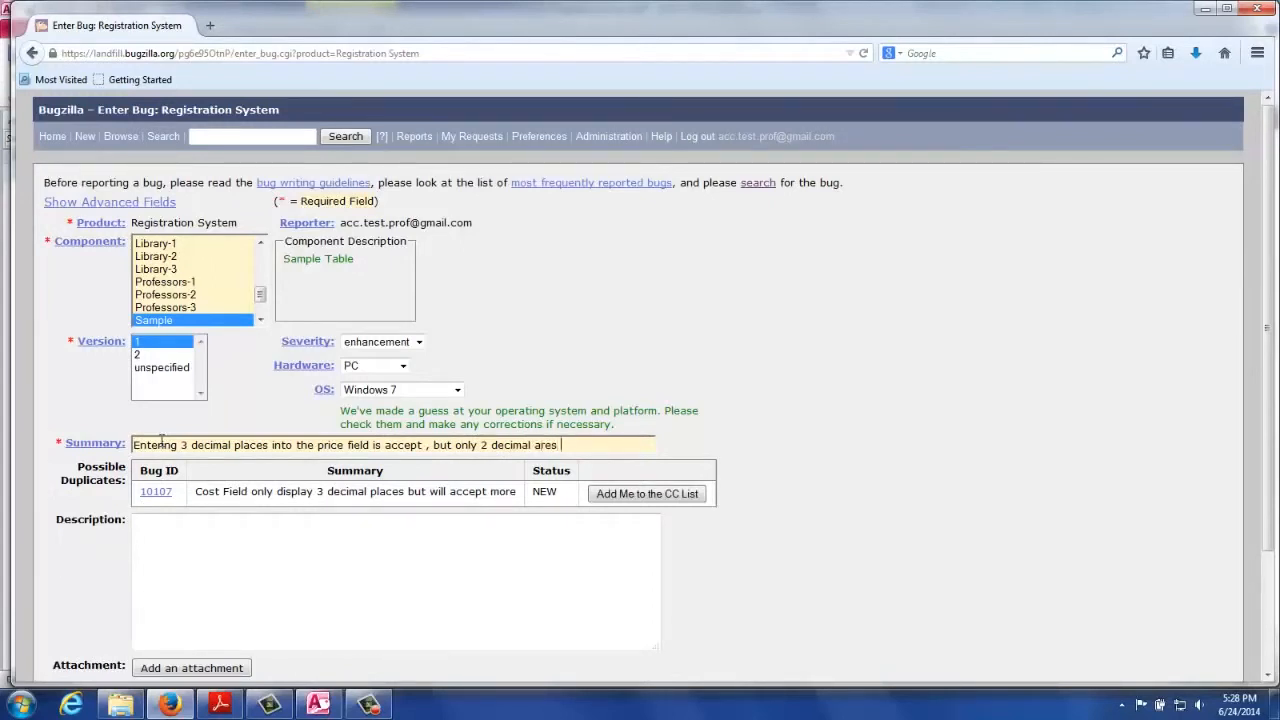
{"action": "key", "text": "BackSpace"}
{"action": "type", "text": "display"}
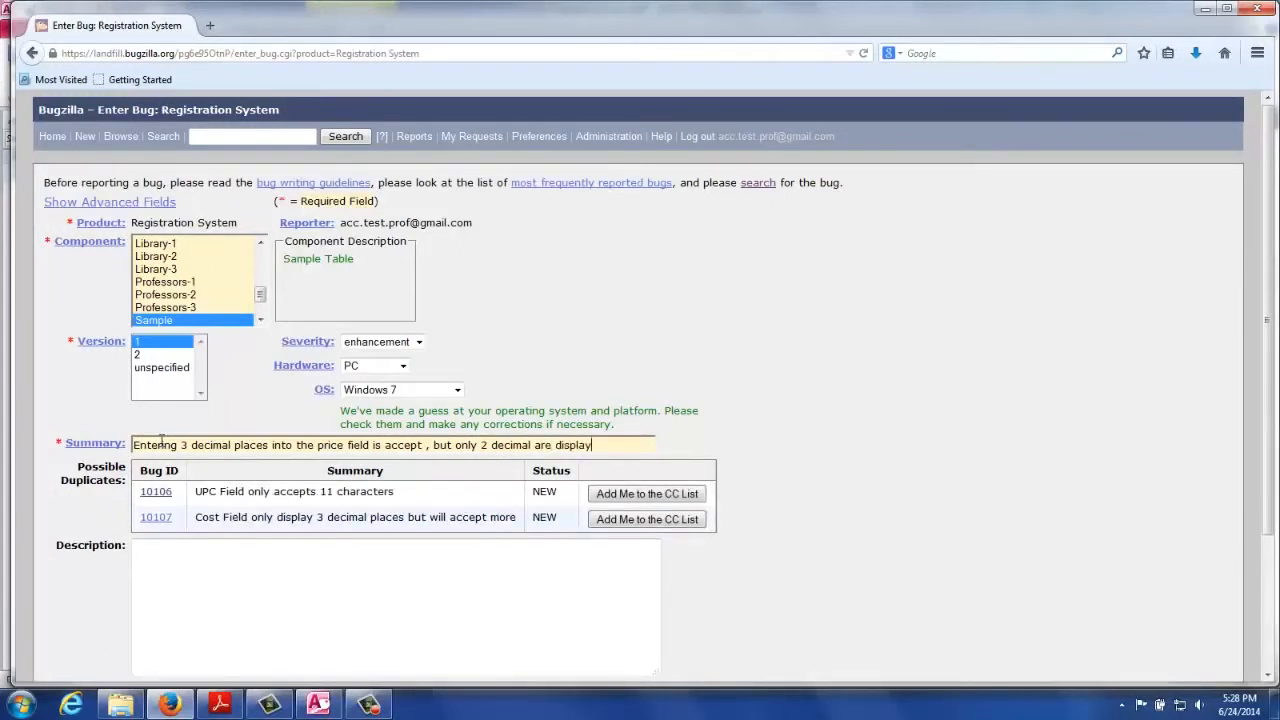
{"action": "type", "text": "ed"}
- Describe the bug as "In the record, enter .123 for the price and .12 is displayed" and submit it
{"action": "left_click", "coordinate": [141, 557]}
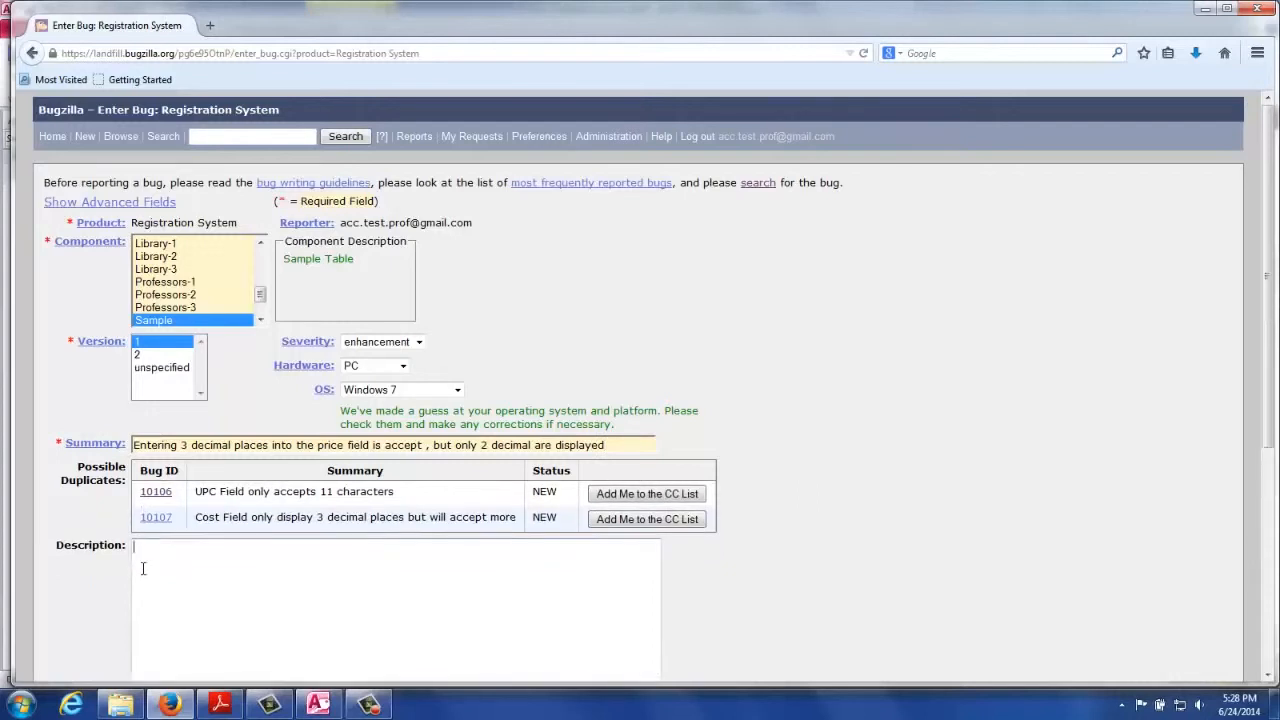
{"action": "type", "text": "In the recored,"}
{"action": "key", "text": "BackSpace"}
{"action": "key", "text": "BackSpace"}
{"action": "key", "text": "BackSpace"}
{"action": "key", "text": "BackSpace"}
{"action": "type", "text": "d, enter ."}
{"action": "type", "text": "123 for the price and "}
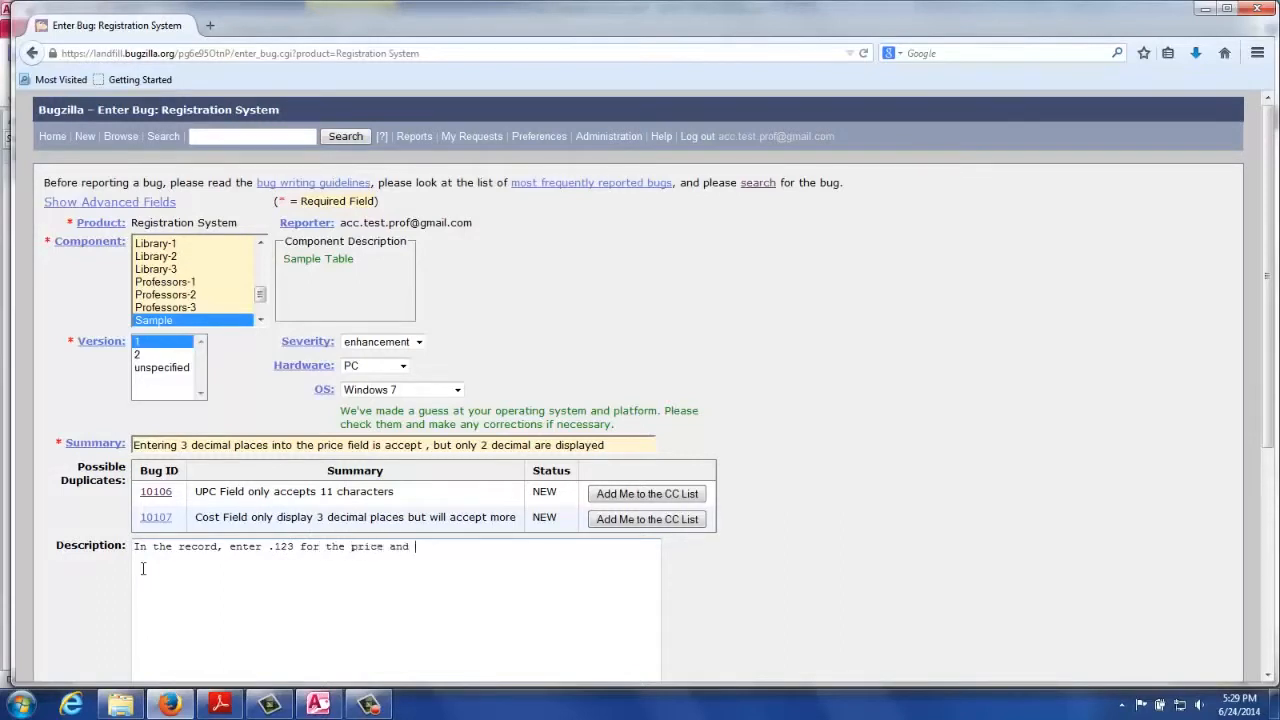
{"action": "type", "text": ".12 is displayed"}
{"action": "scroll", "coordinate": [143, 575], "scroll_direction": "down", "scroll_amount": 6}
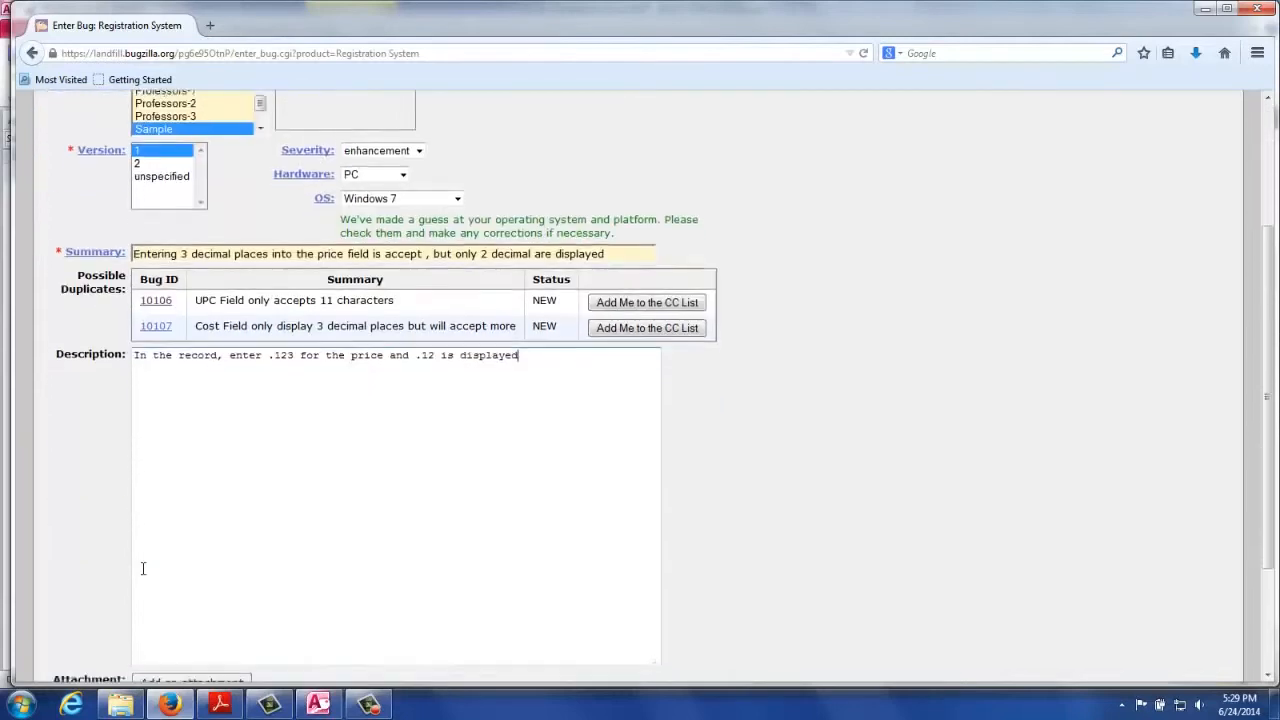
{"action": "left_click", "coordinate": [152, 558]}
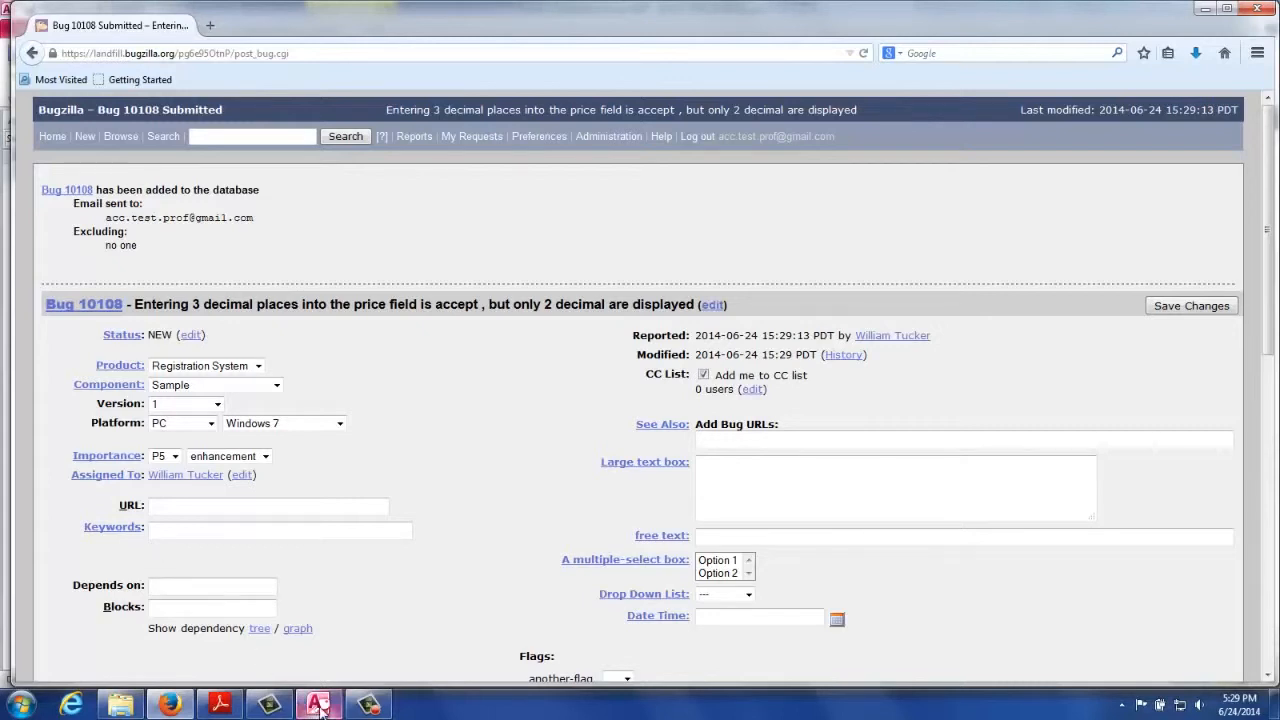
- Switch to Access, try a quantity of -1 for the Del Monte record, and replace it with 144
{"action": "mouse_move", "coordinate": [318, 706]}
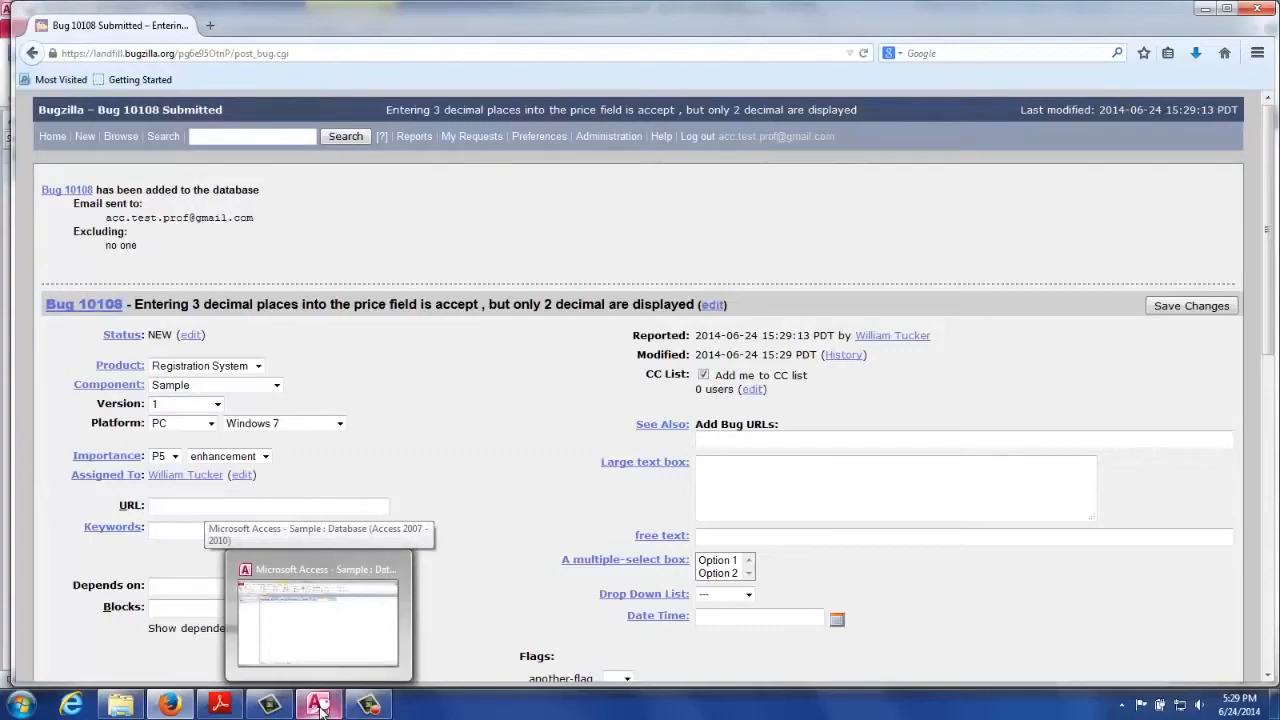
{"action": "left_click", "coordinate": [318, 706]}
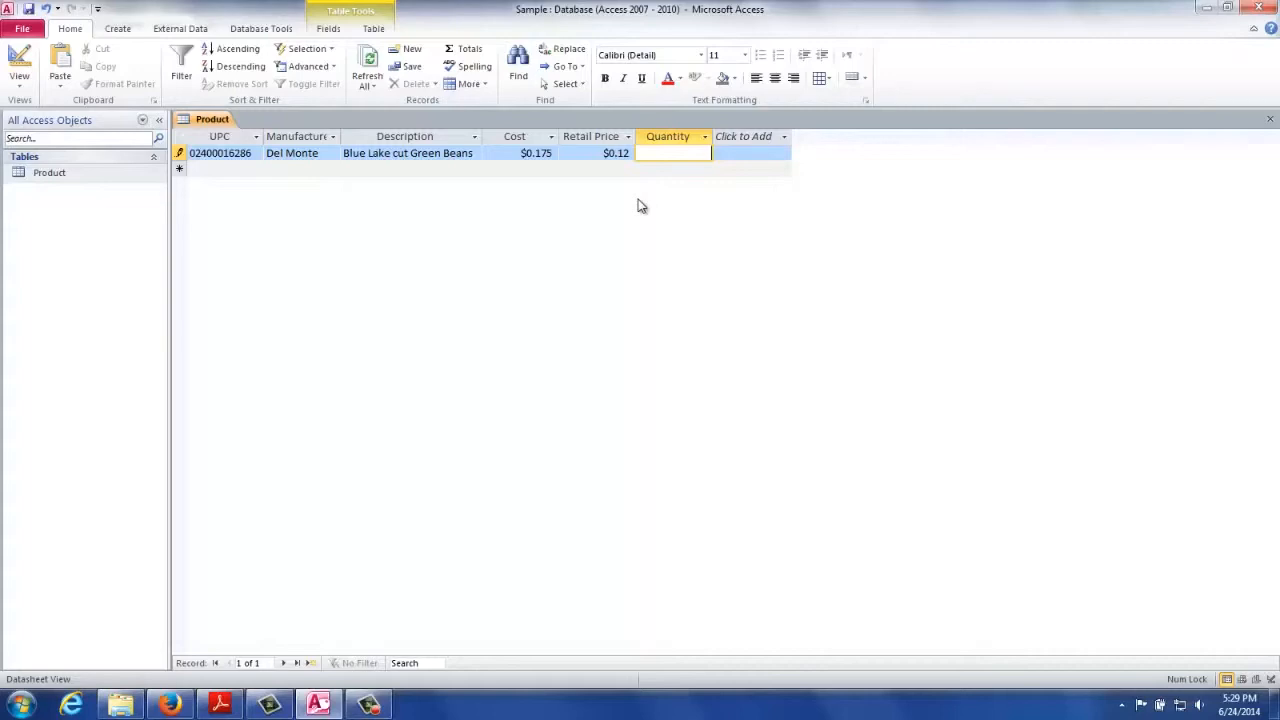
{"action": "type", "text": "1"}
{"action": "key", "text": "Return"}
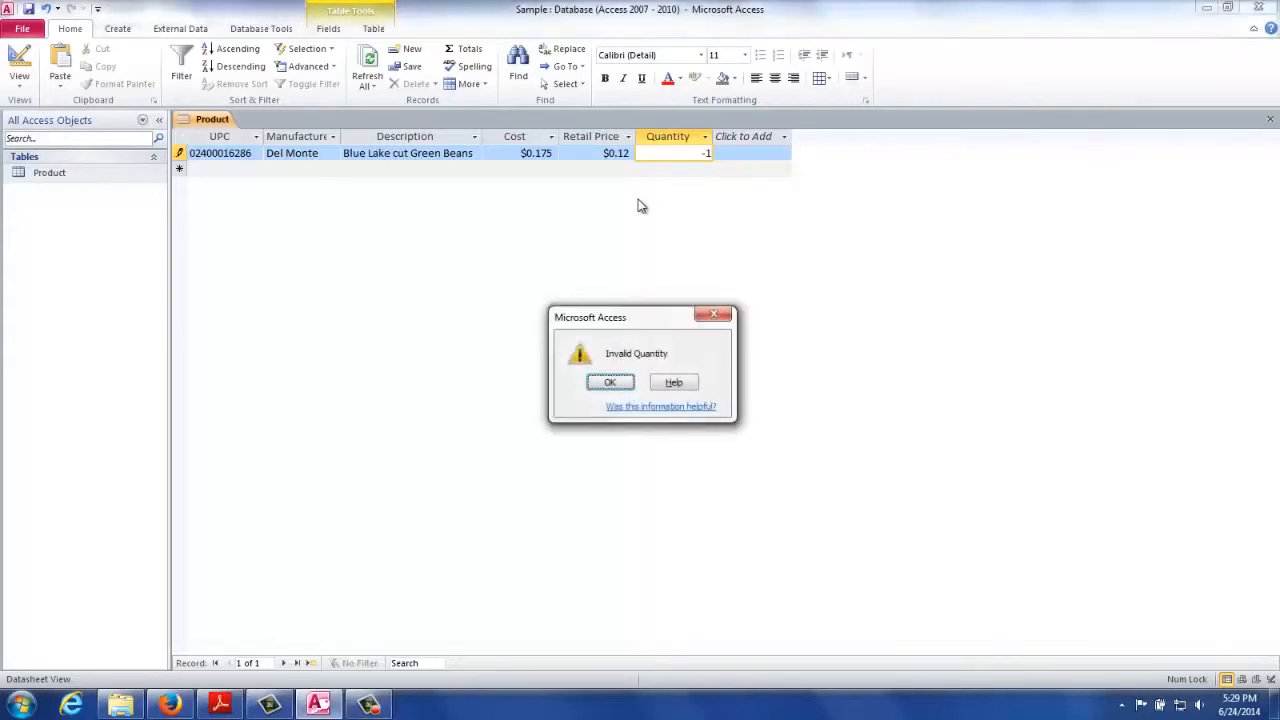
{"action": "left_click", "coordinate": [610, 384]}
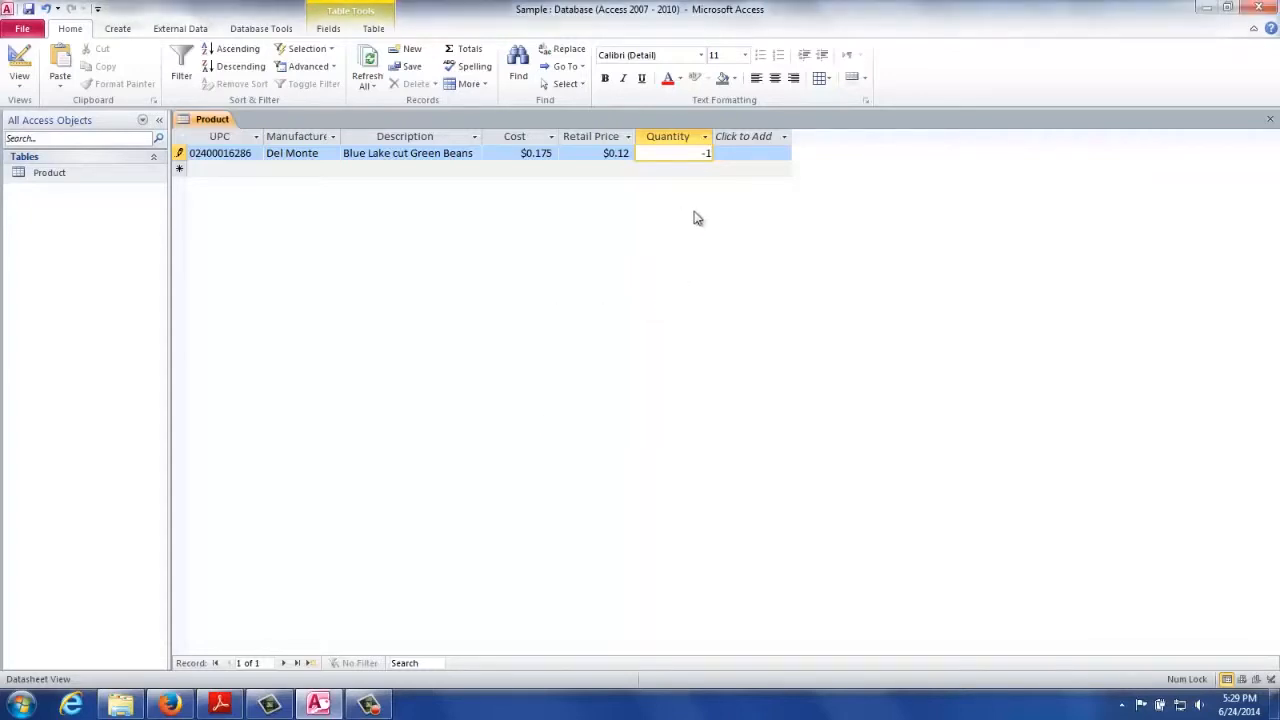
{"action": "double_click", "coordinate": [717, 153]}
{"action": "type", "text": "144"}
- Set the Del Monte record's retail price to -123 and move on to a new row to save the record
{"action": "left_click", "coordinate": [596, 153]}
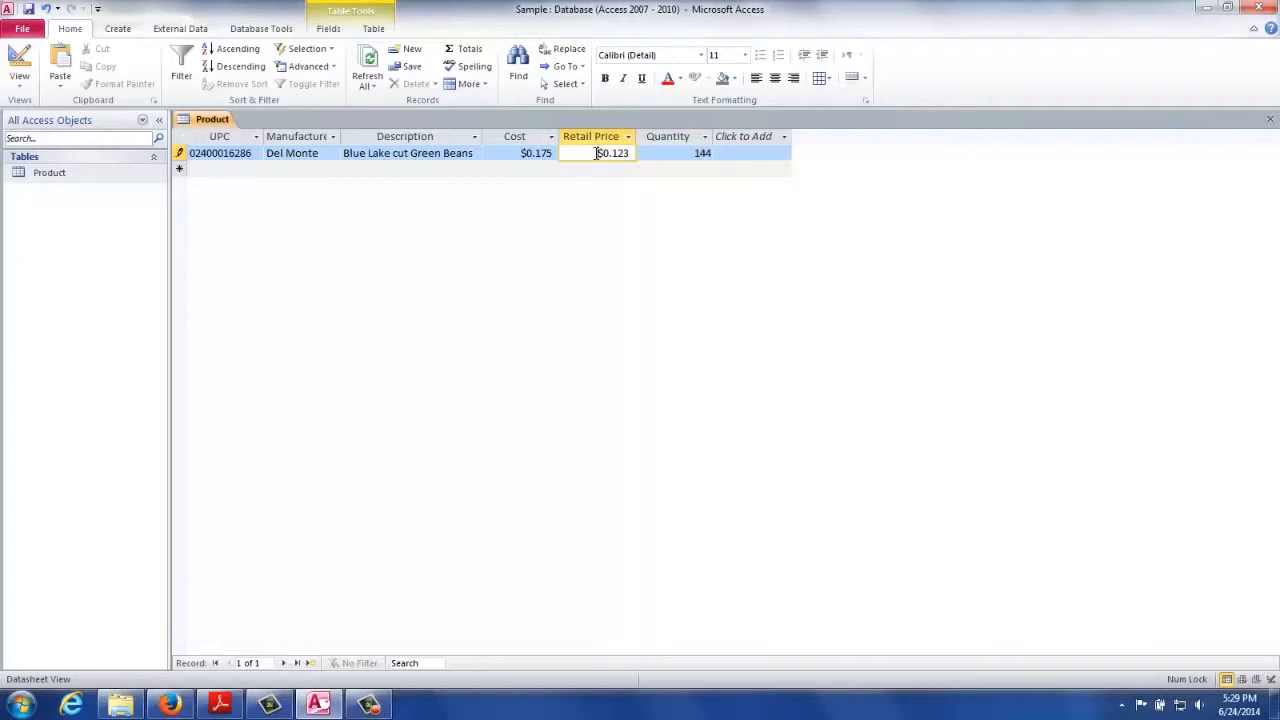
{"action": "left_click_drag", "start_coordinate": [596, 153], "coordinate": [648, 153]}
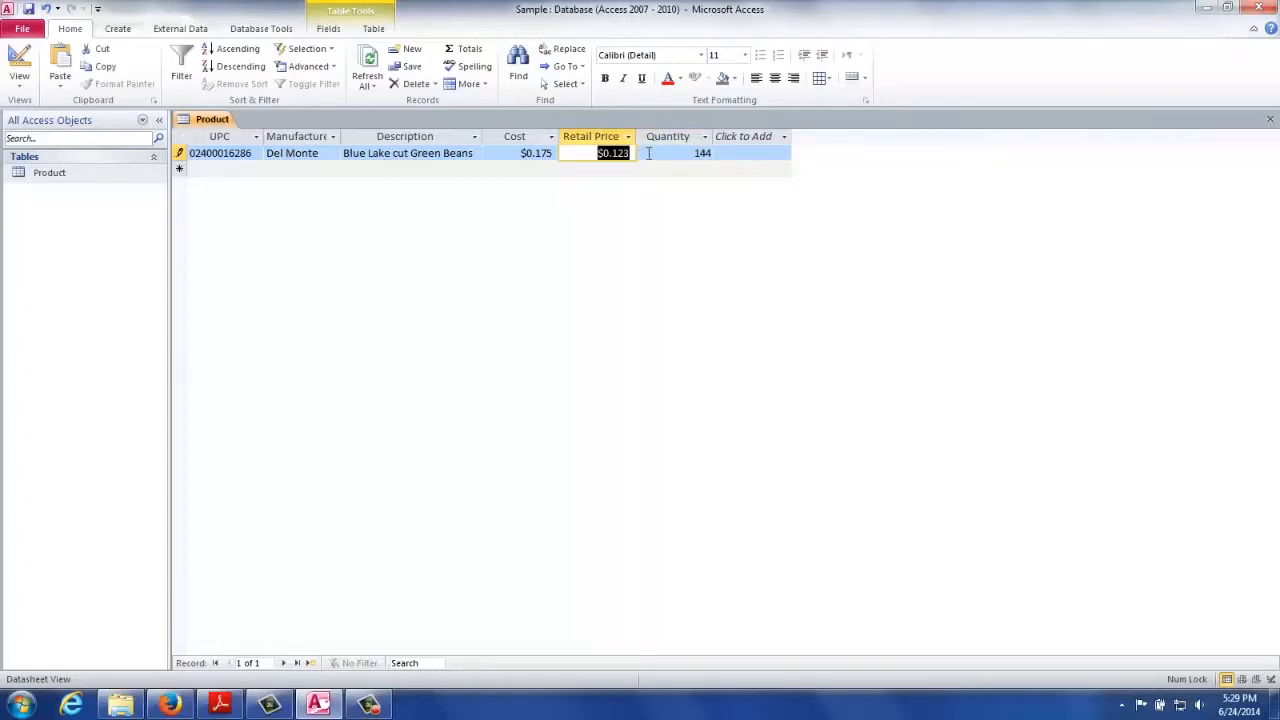
{"action": "type", "text": "-123"}
{"action": "key", "text": "Tab"}
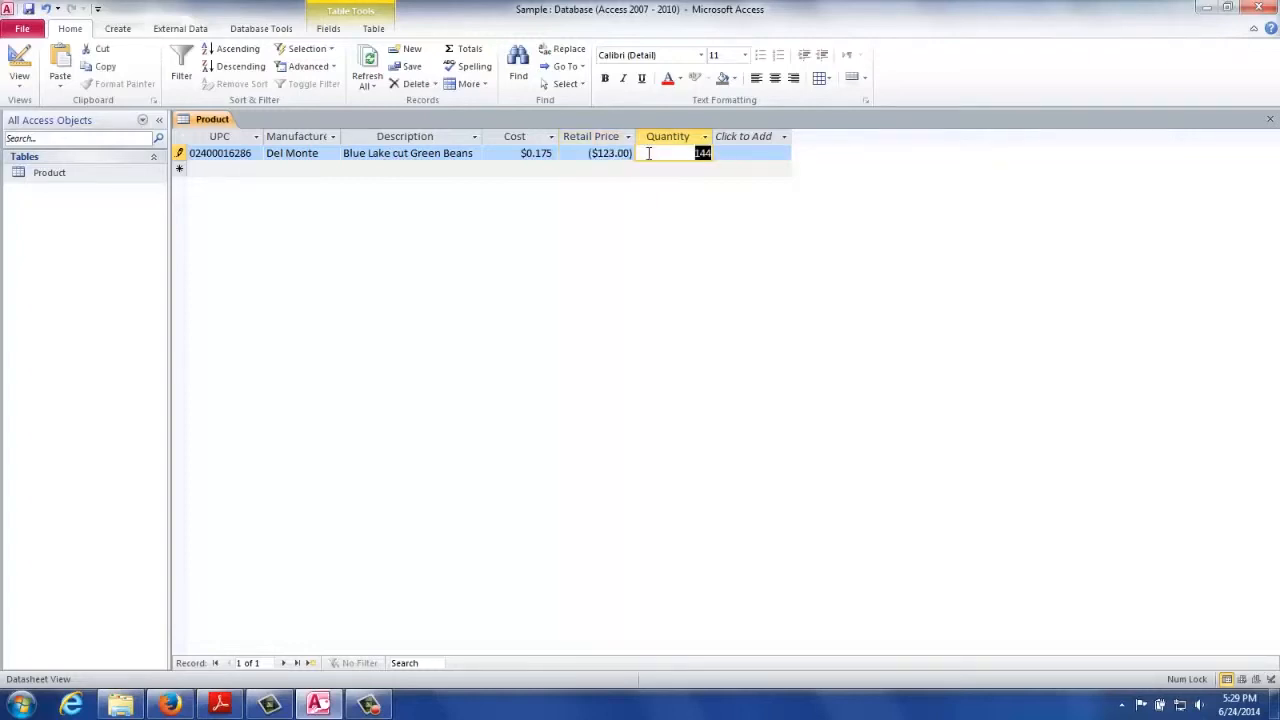
{"action": "key", "text": "Tab"}
{"action": "key", "text": "Tab"}
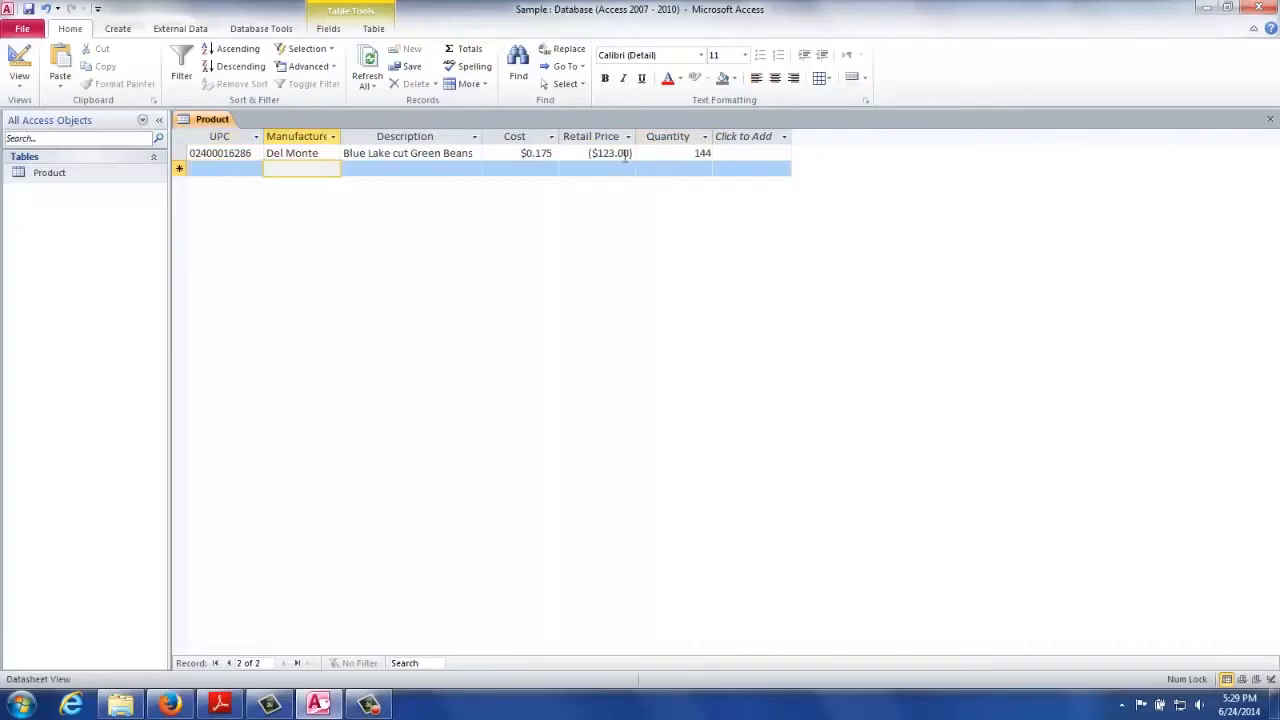
- Delete the Del Monte record from the Product table and confirm the deletion
{"action": "left_click_drag", "start_coordinate": [519, 153], "coordinate": [555, 154]}
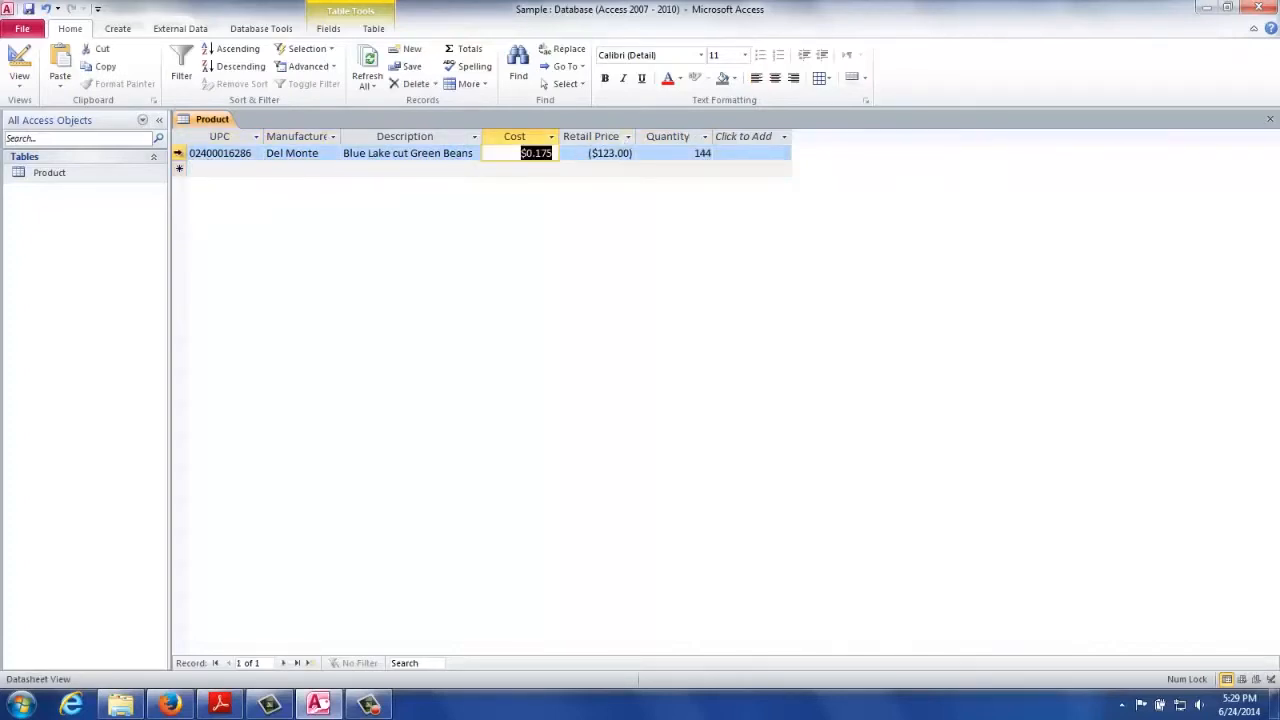
{"action": "right_click", "coordinate": [178, 155]}
{"action": "left_click", "coordinate": [218, 180]}
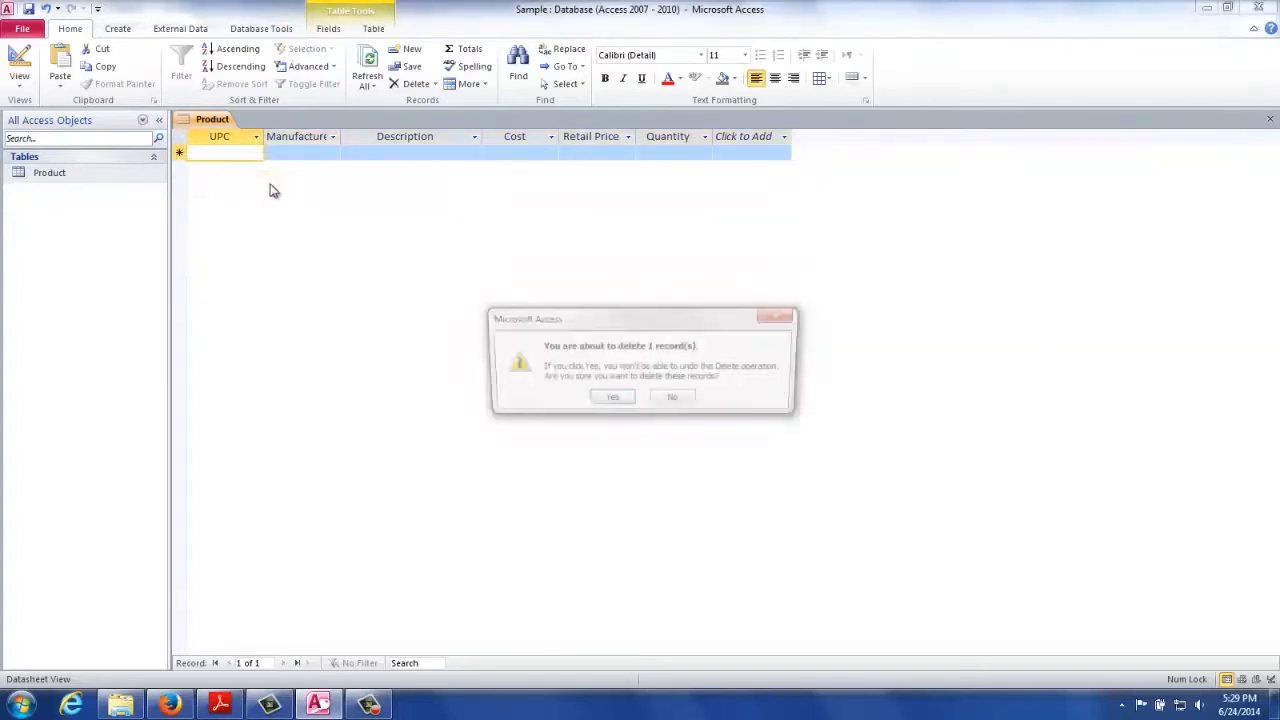
{"action": "left_click", "coordinate": [603, 400]}
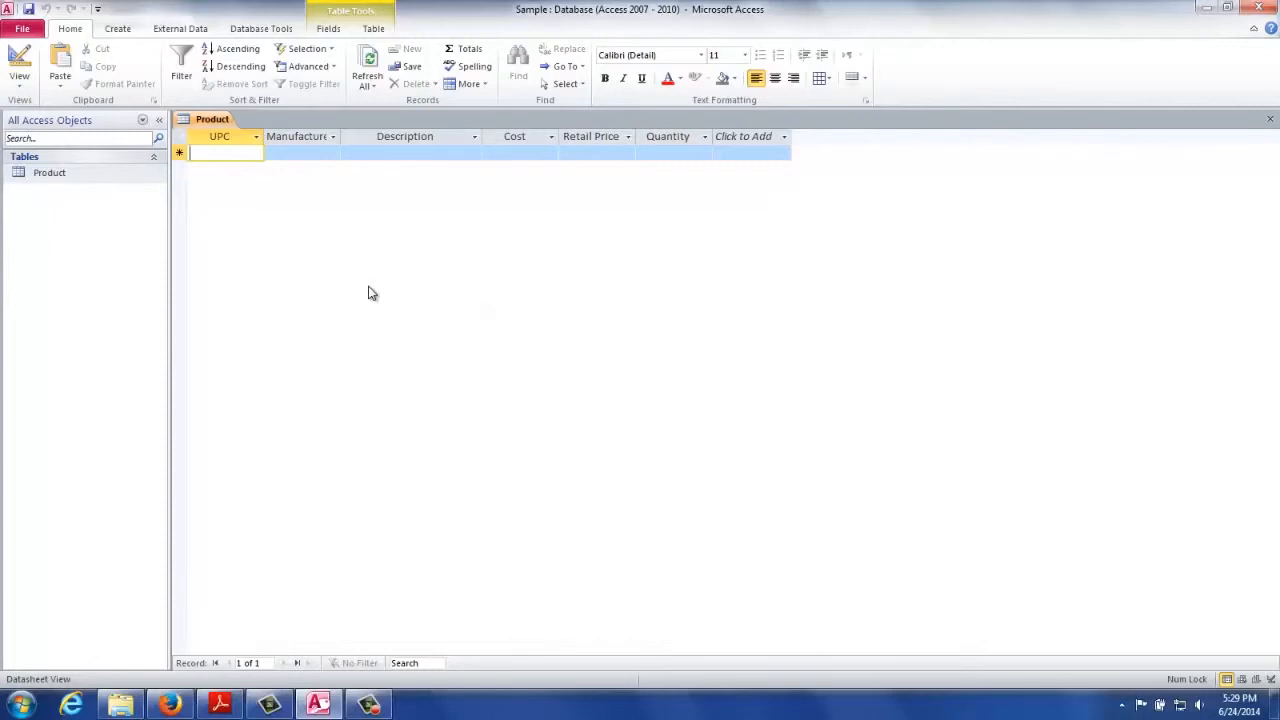
{"action": "type", "text": "0"}
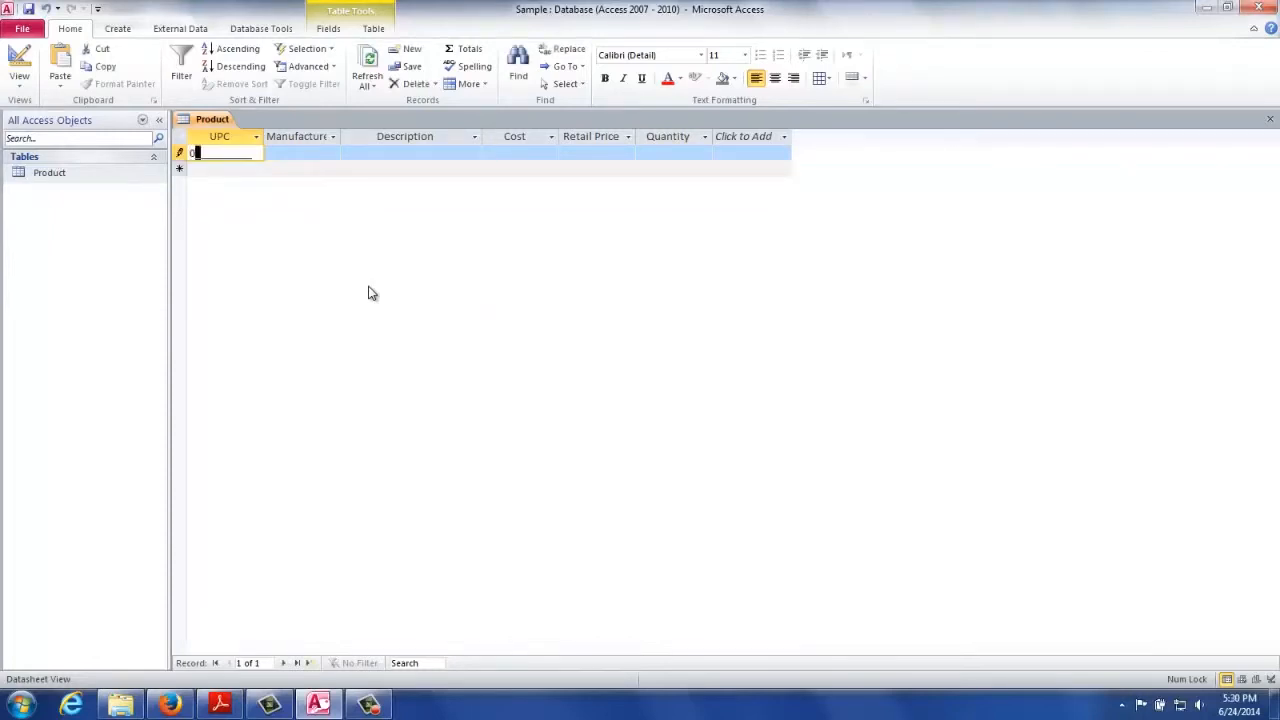
{"action": "type", "text": "2400016286"}
{"action": "key", "text": "Tab"}
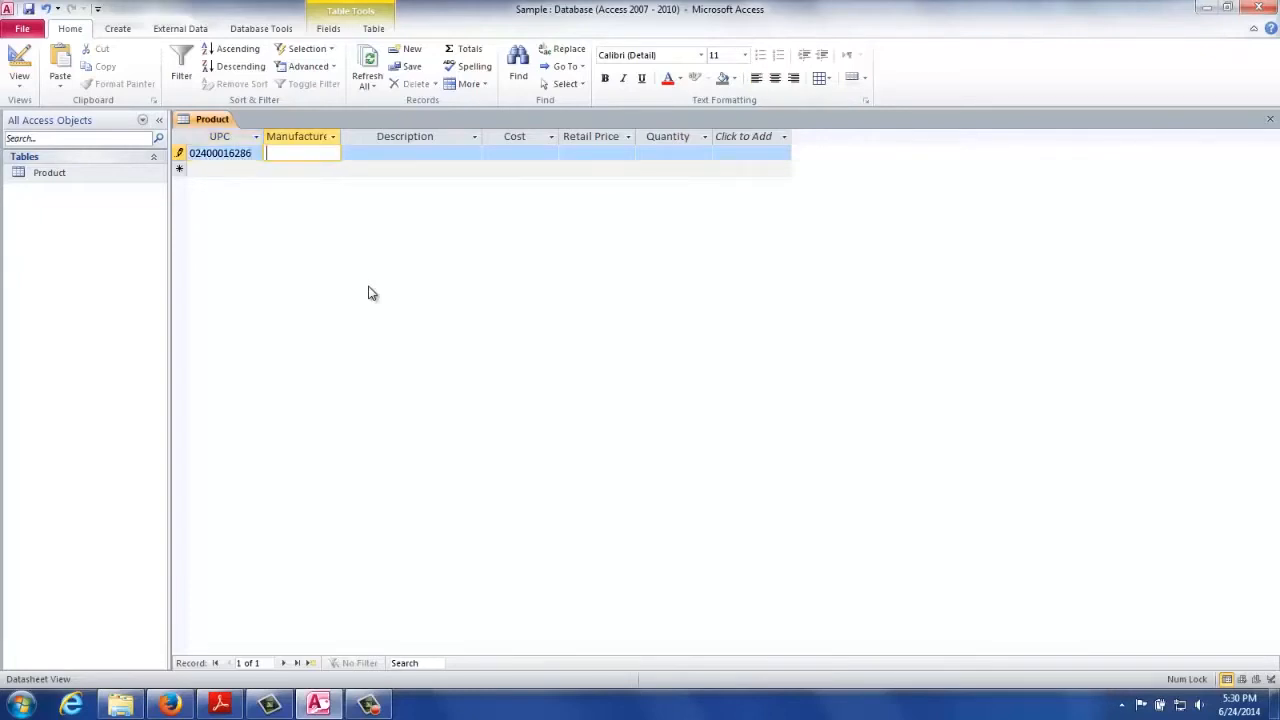
{"action": "type", "text": "Del Monte"}
{"action": "key", "text": "Tab"}
{"action": "type", "text": "Blue Lake "}
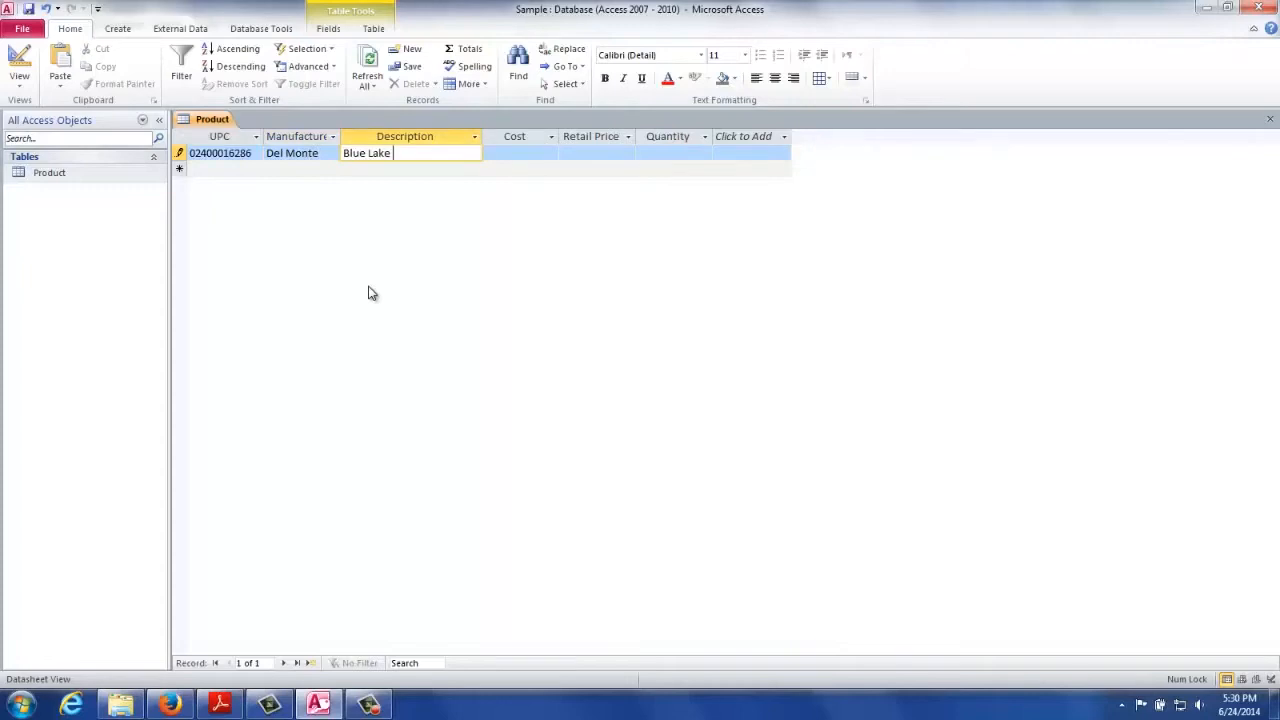
{"action": "type", "text": "Cut Green Beans"}
{"action": "key", "text": "Tab"}
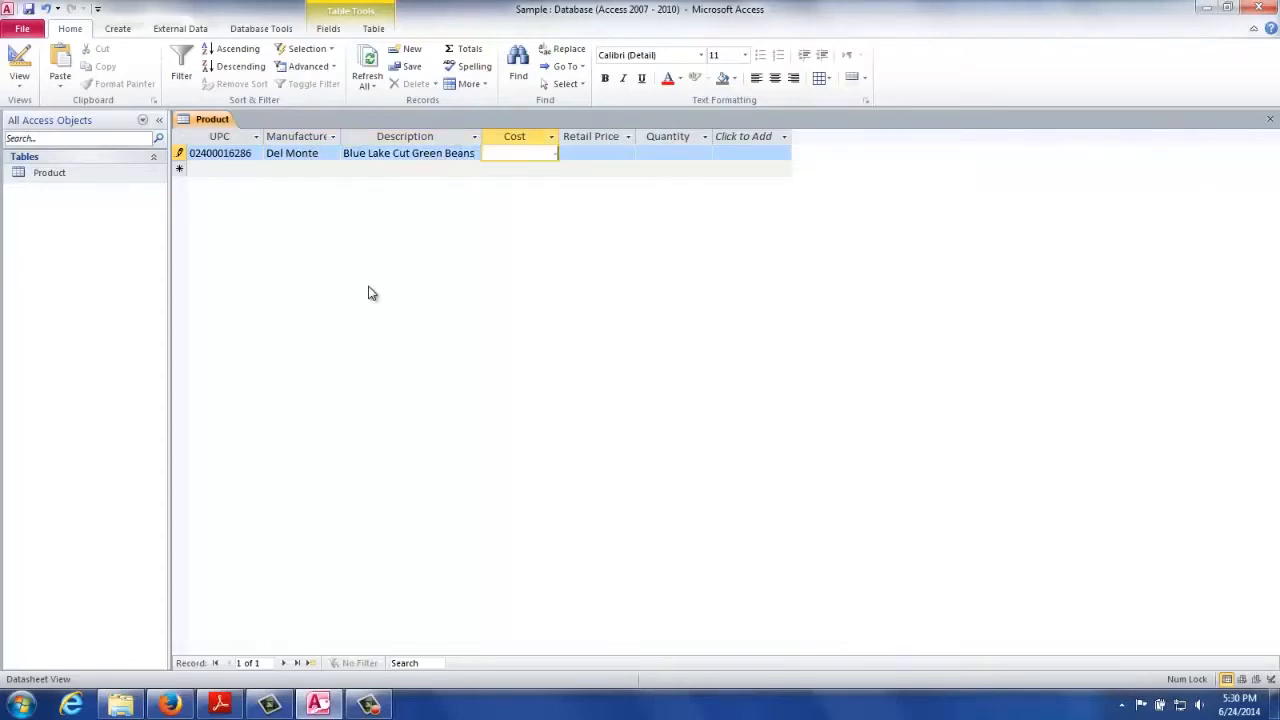
- Complete the new record with cost -.2, retail price -.3 and quantity 10, and save it
{"action": "type", "text": ".2"}
{"action": "key", "text": "Tab"}
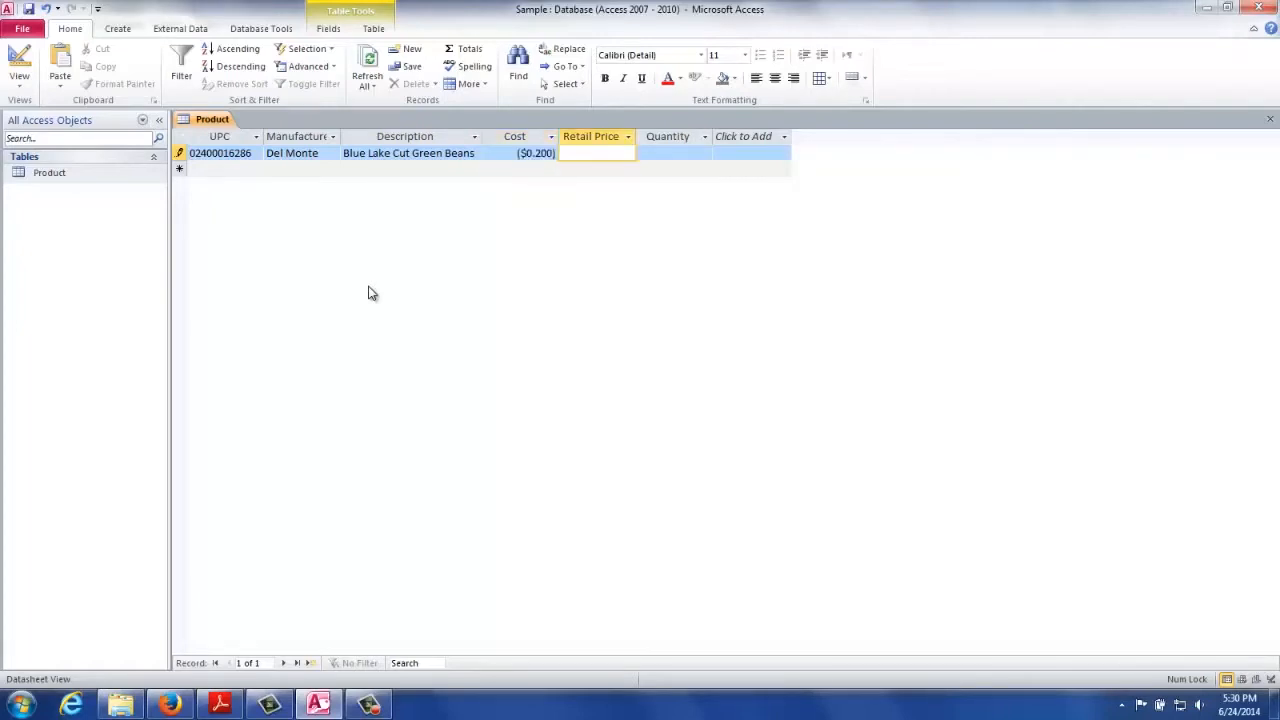
{"action": "type", "text": "-.3"}
{"action": "key", "text": "Tab"}
{"action": "type", "text": "10"}
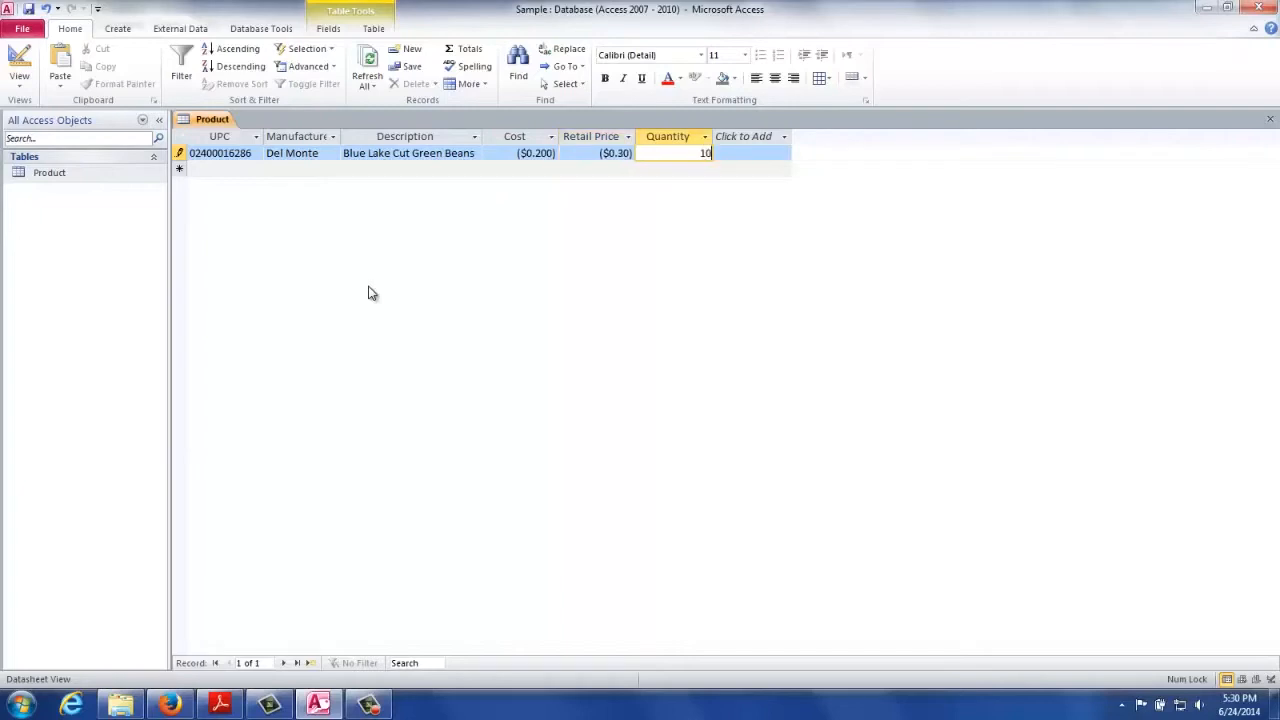
{"action": "key", "text": "Tab"}
{"action": "key", "text": "Tab"}
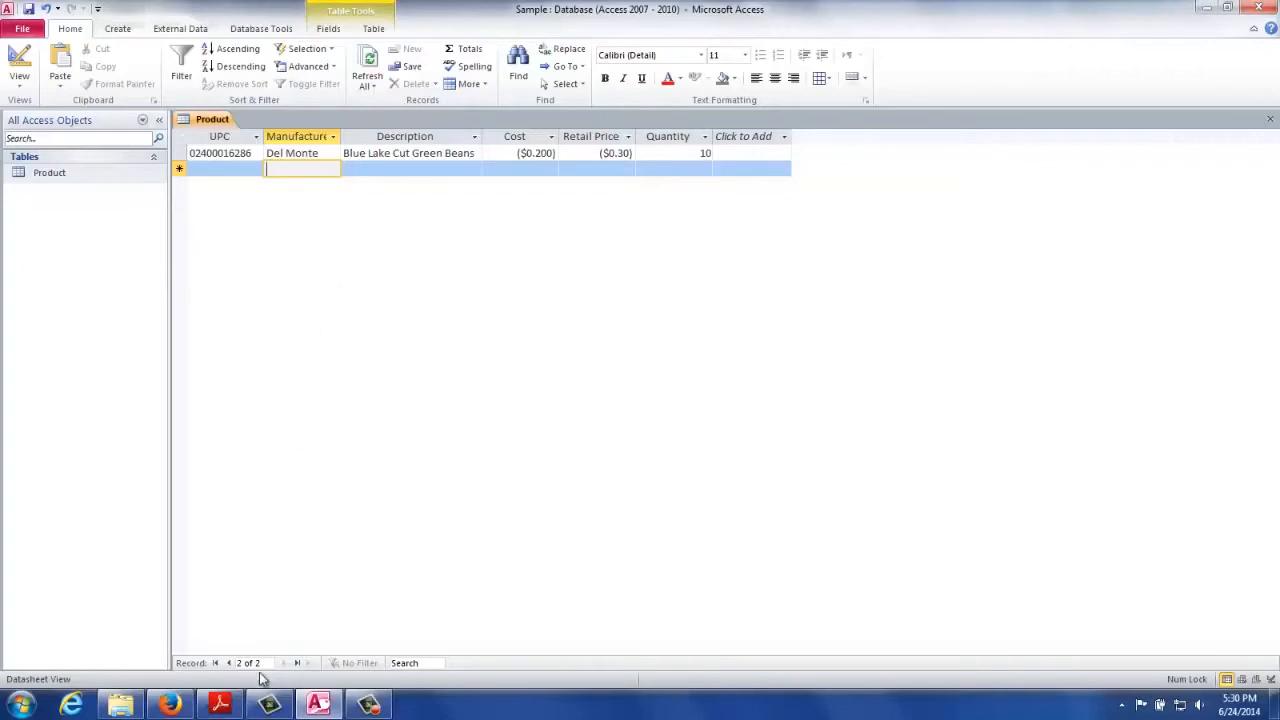
- Switch to Bugzilla in Firefox and start a new Registration System bug with component Sample
{"action": "left_click", "coordinate": [172, 706]}
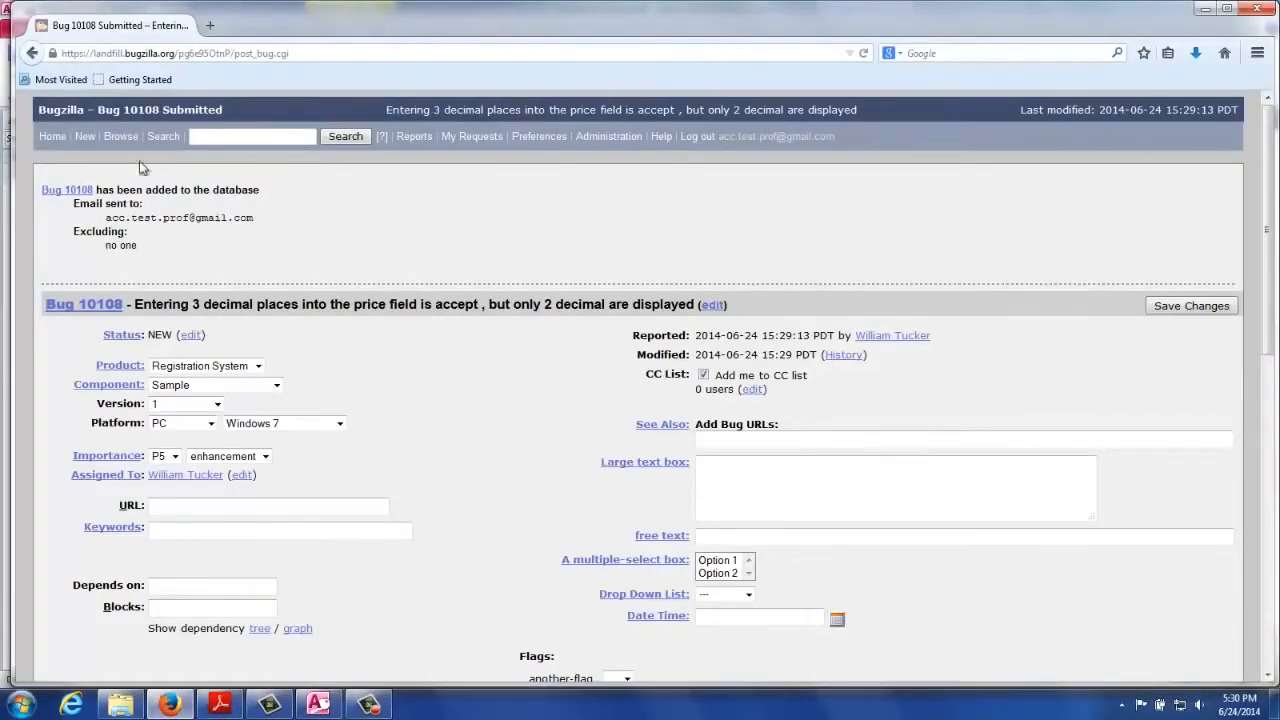
{"action": "left_click", "coordinate": [86, 140]}
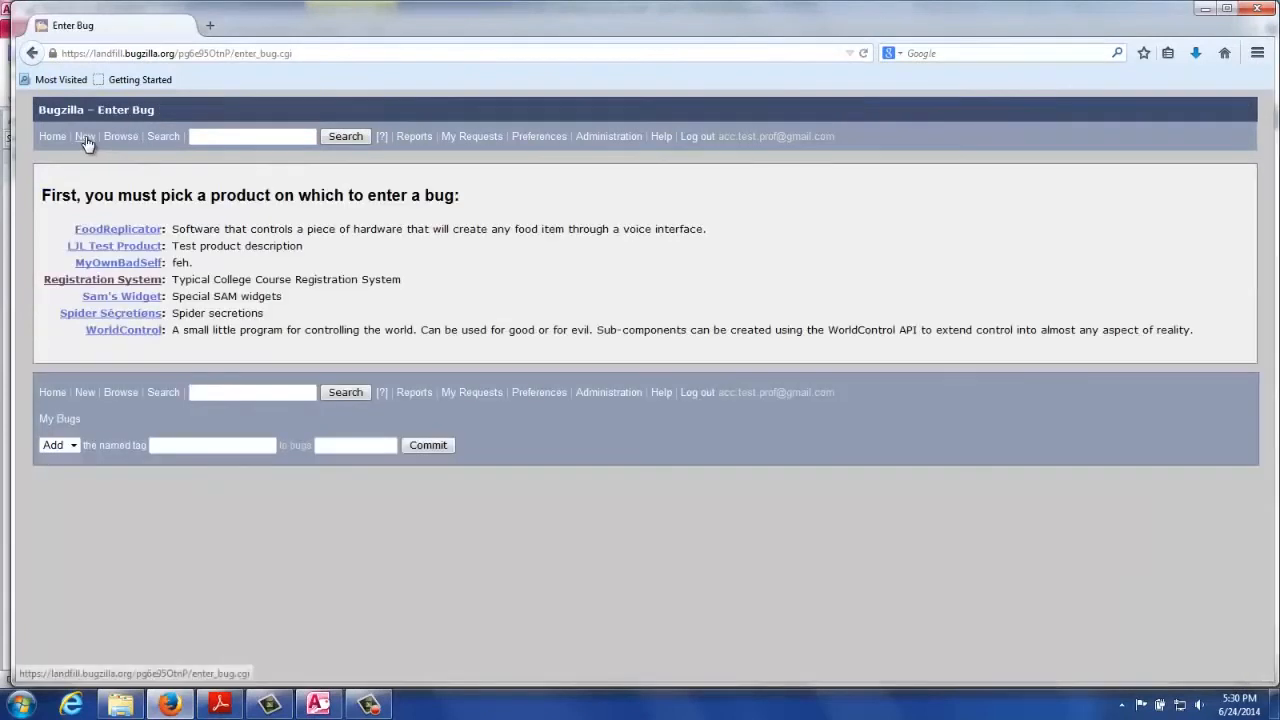
{"action": "left_click", "coordinate": [138, 286]}
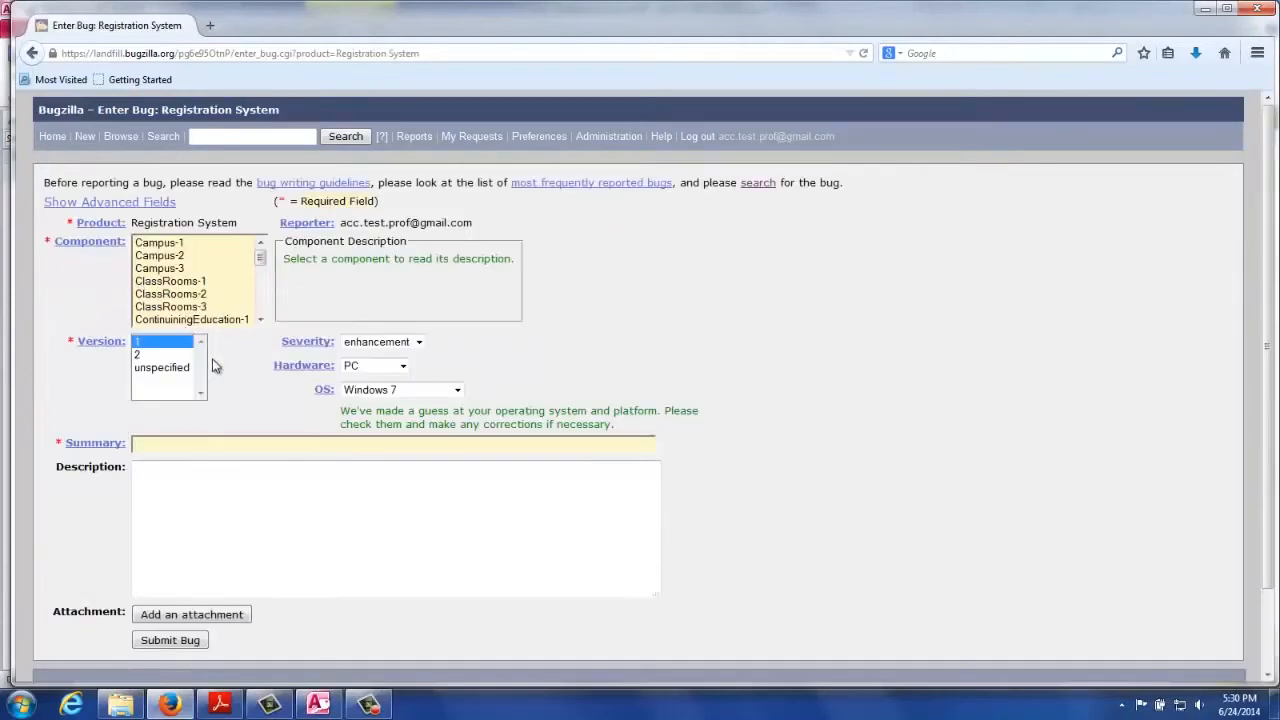
{"action": "left_click_drag", "start_coordinate": [259, 258], "coordinate": [259, 292]}
{"action": "left_click", "coordinate": [259, 321]}
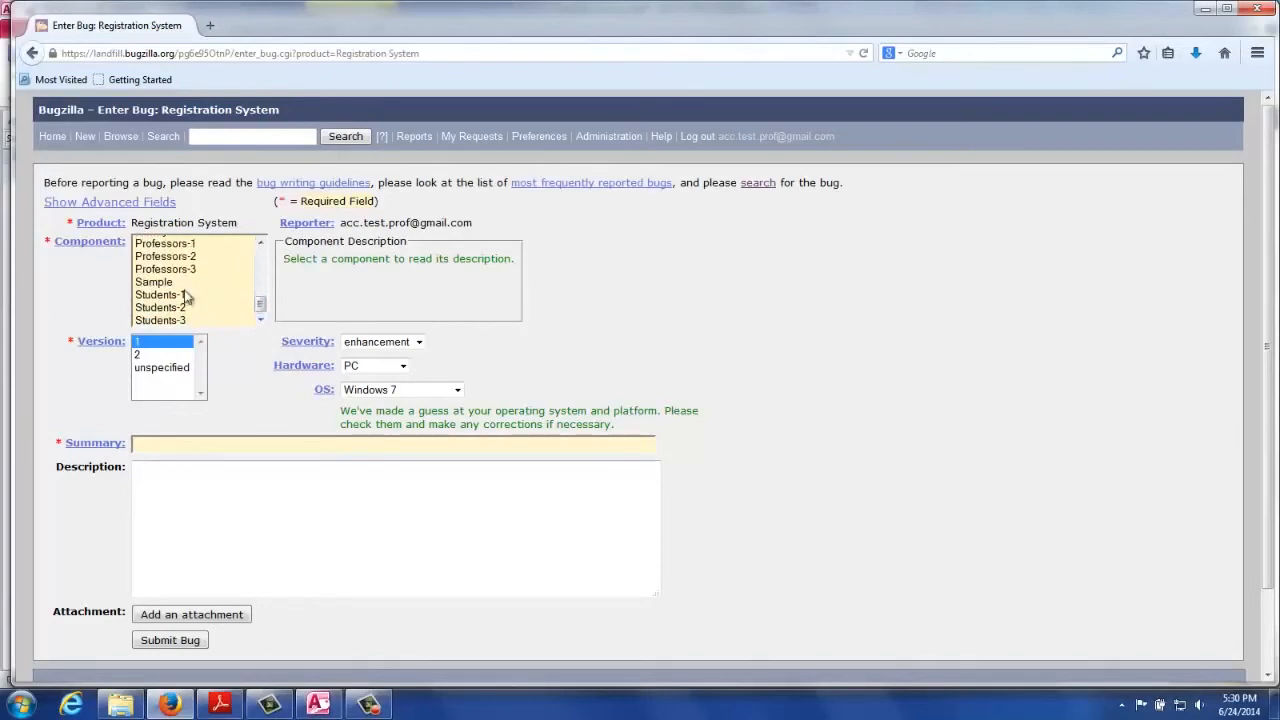
{"action": "left_click", "coordinate": [160, 283]}
- Enter the new bug's summary as "Cost and Price Fields accept negative values" and go to its description
{"action": "left_click", "coordinate": [164, 444]}
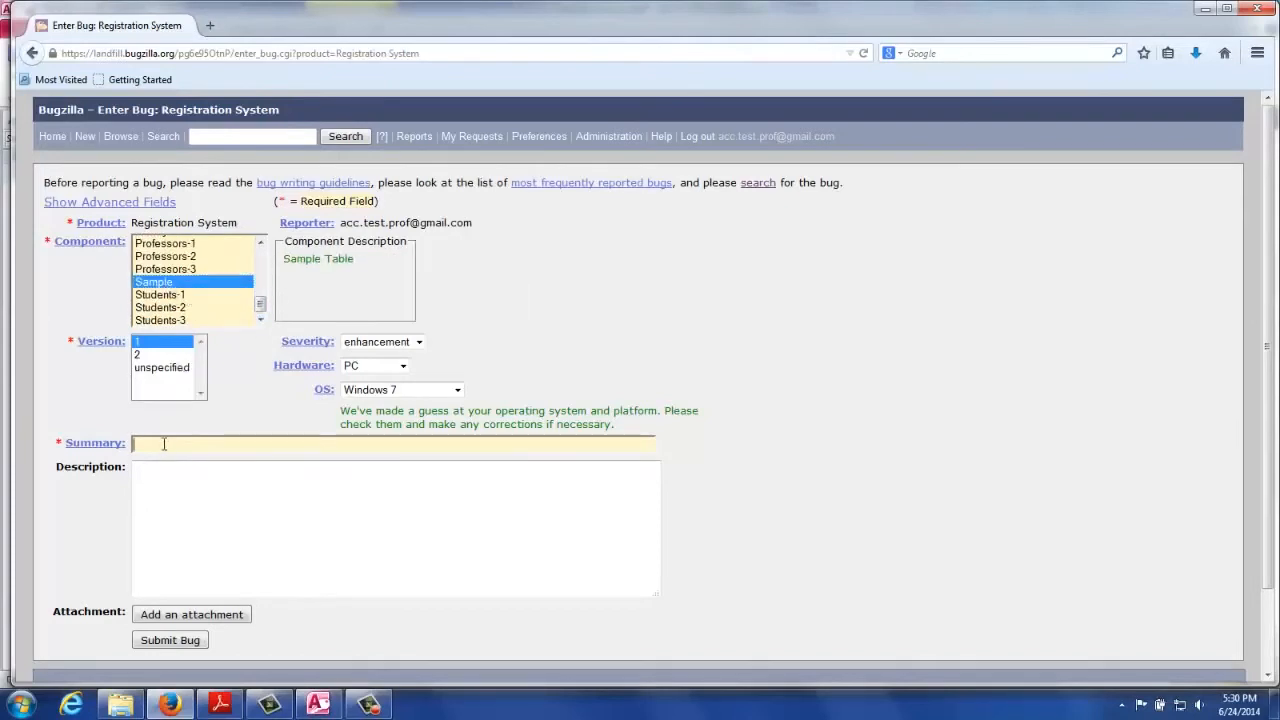
{"action": "type", "text": "Cos"}
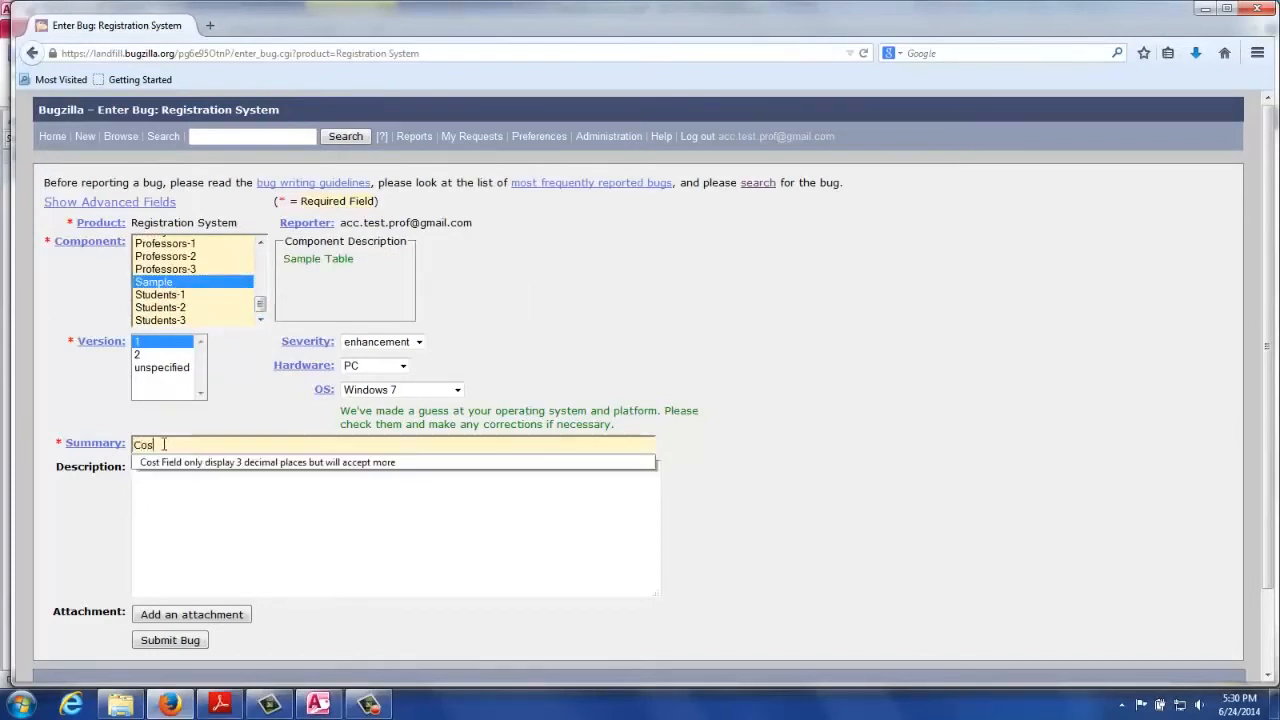
{"action": "type", "text": "t and Price Fi"}
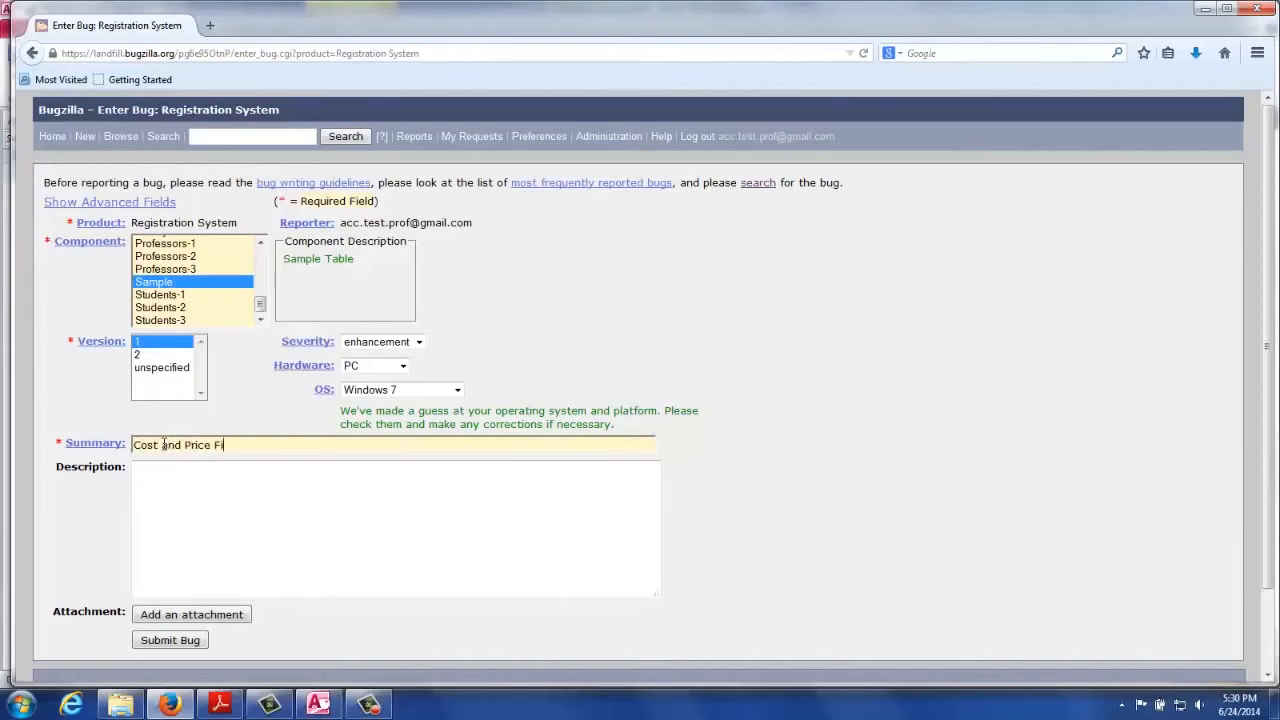
{"action": "type", "text": "elds accept negative values"}
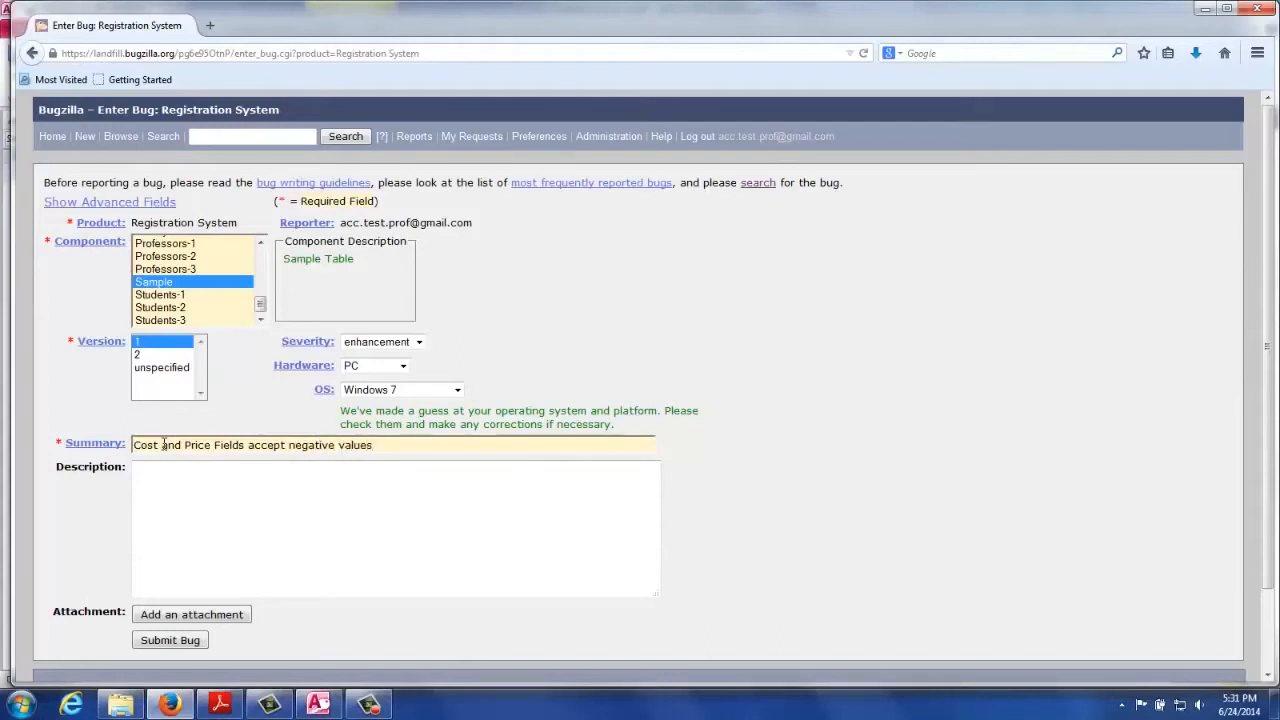
{"action": "left_click", "coordinate": [152, 503]}
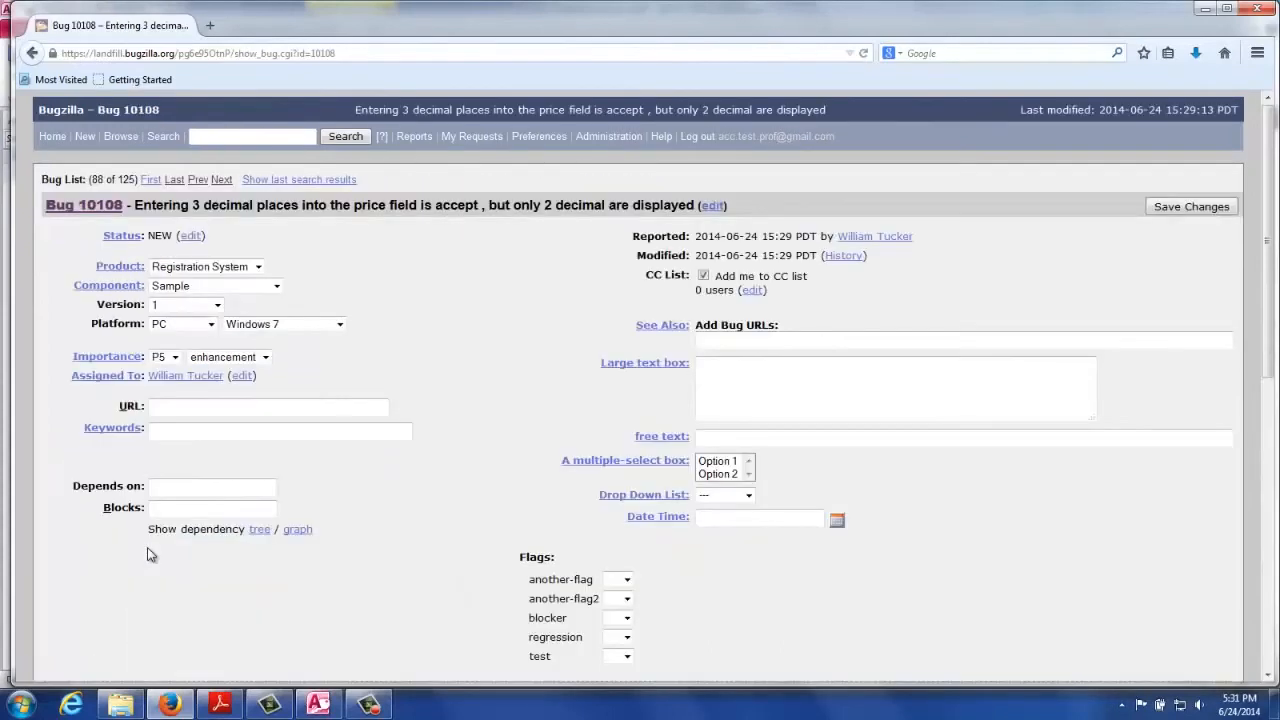
- Review the fields and description comments of bug 10108 and of the previous bug in the list, 10107
{"action": "scroll", "coordinate": [148, 555], "scroll_direction": "down", "scroll_amount": 5}
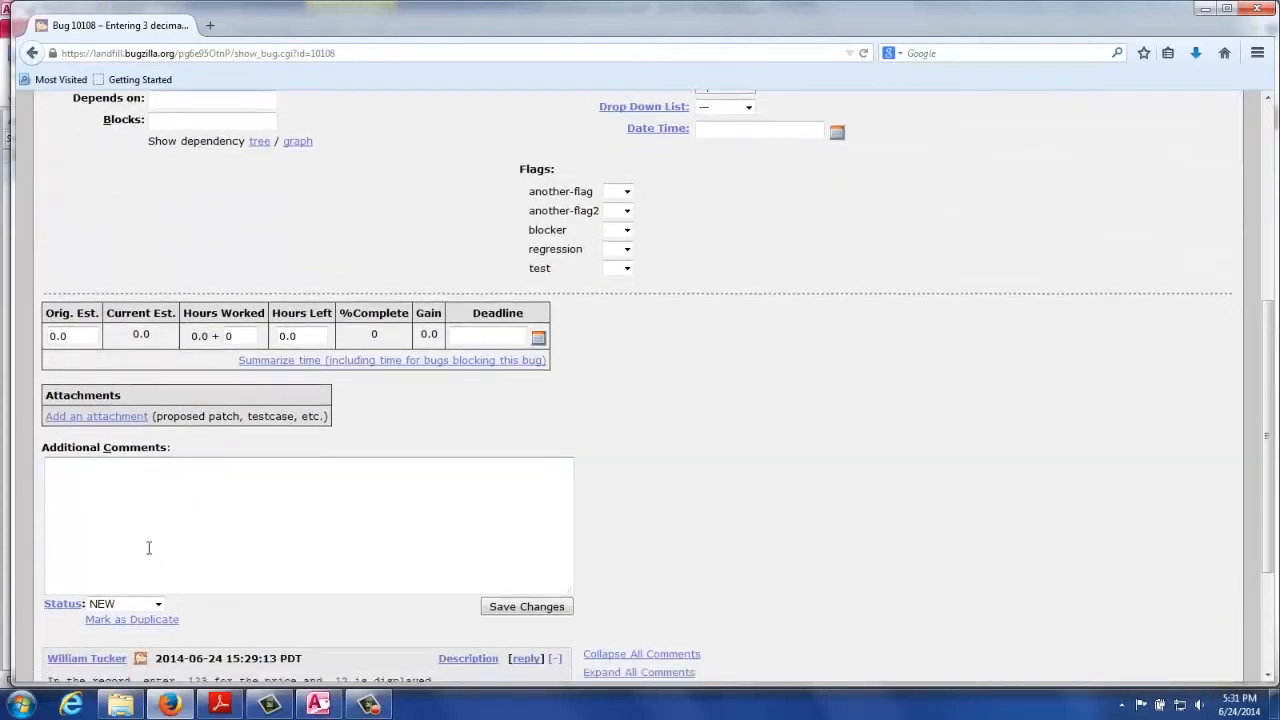
{"action": "scroll", "coordinate": [148, 393], "scroll_direction": "up", "scroll_amount": 3}
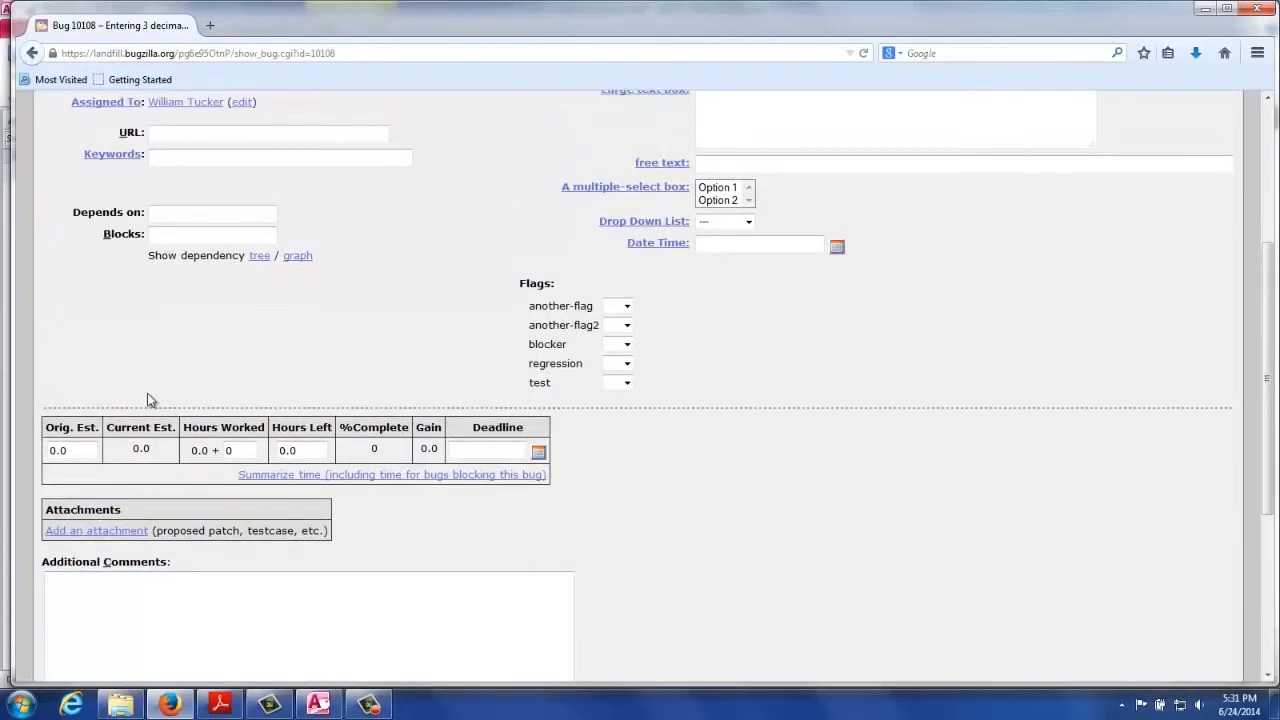
{"action": "scroll", "coordinate": [148, 393], "scroll_direction": "down", "scroll_amount": 3}
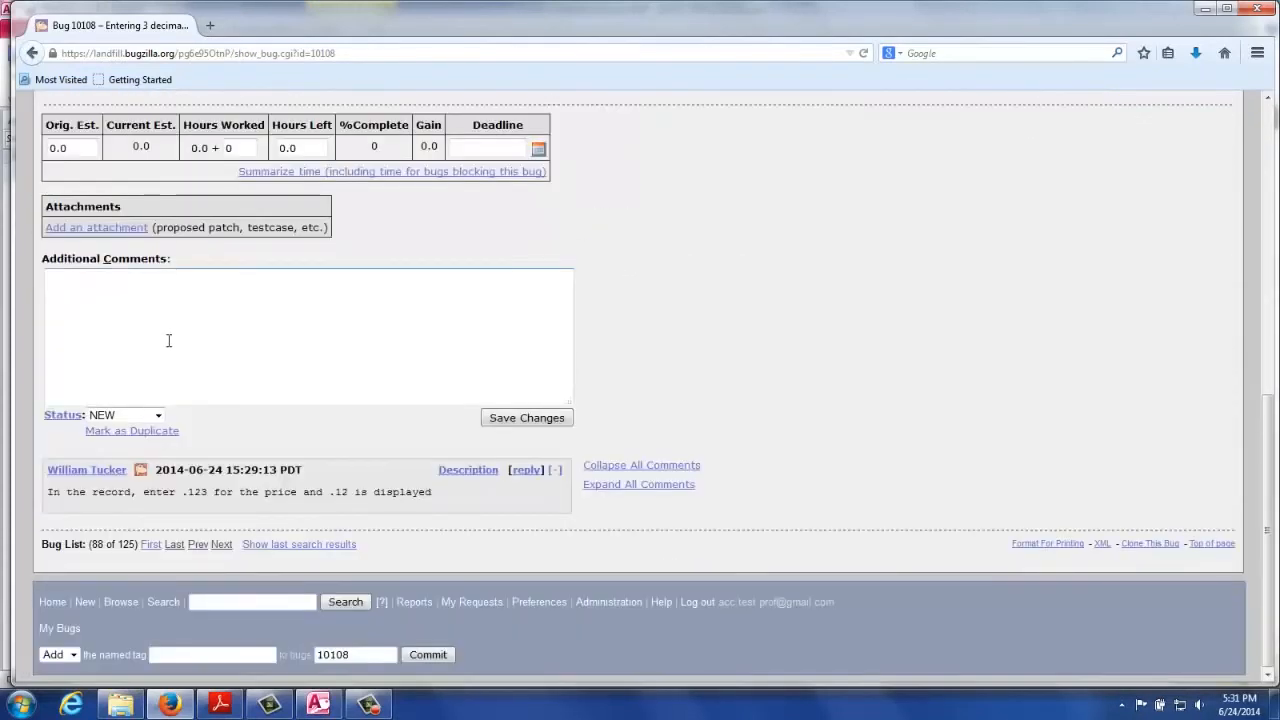
{"action": "scroll", "coordinate": [165, 360], "scroll_direction": "up", "scroll_amount": 4}
{"action": "scroll", "coordinate": [168, 345], "scroll_direction": "up", "scroll_amount": 2}
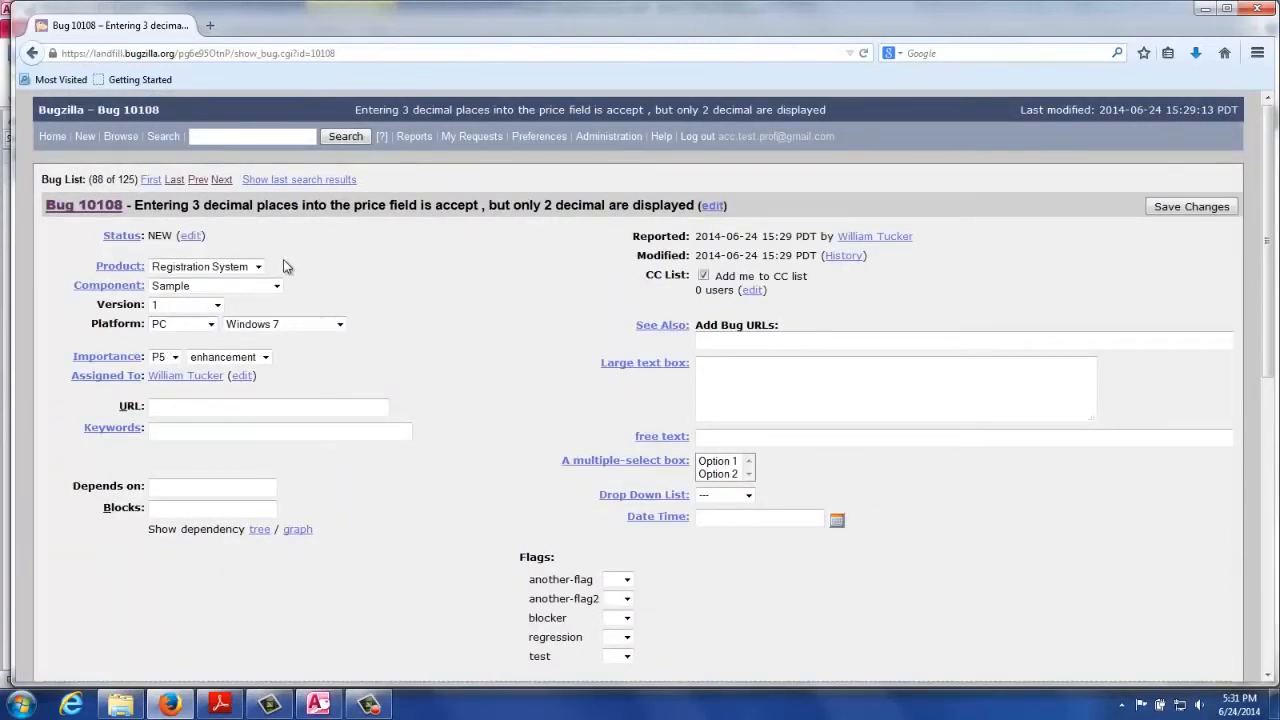
{"action": "left_click", "coordinate": [199, 189]}
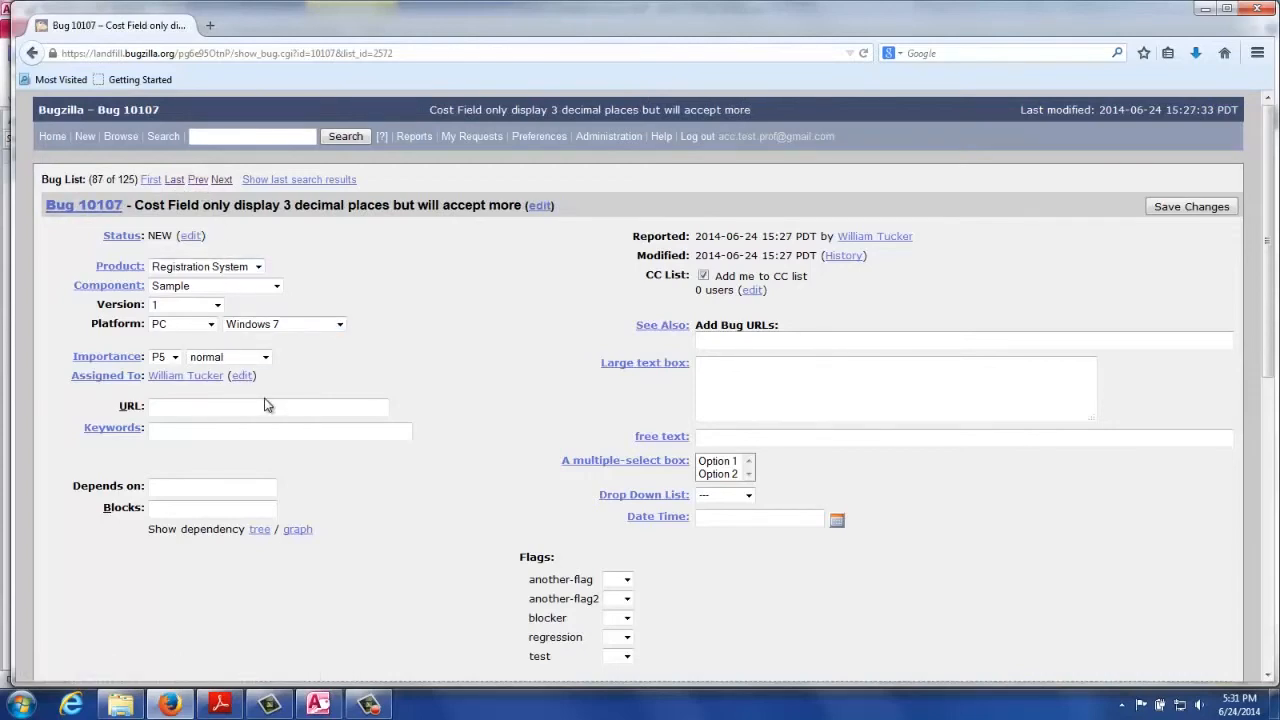
{"action": "scroll", "coordinate": [267, 405], "scroll_direction": "down", "scroll_amount": 10}
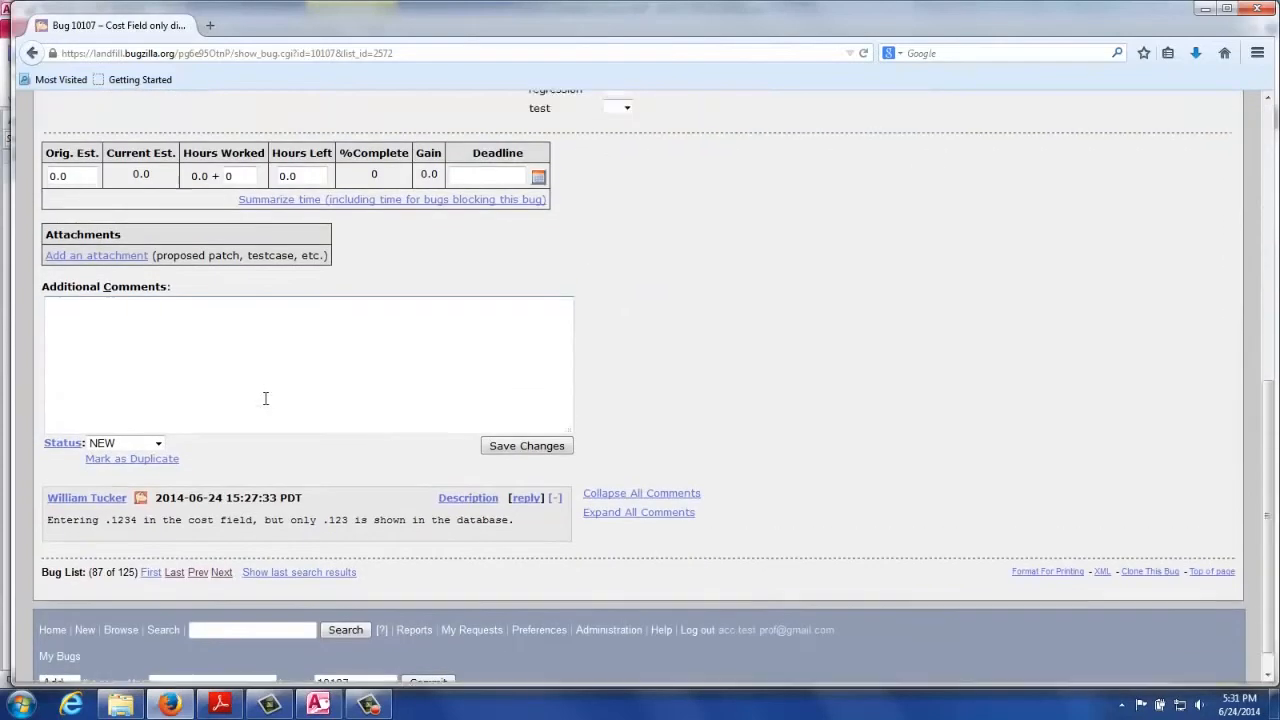
{"action": "scroll", "coordinate": [265, 398], "scroll_direction": "up", "scroll_amount": 10}
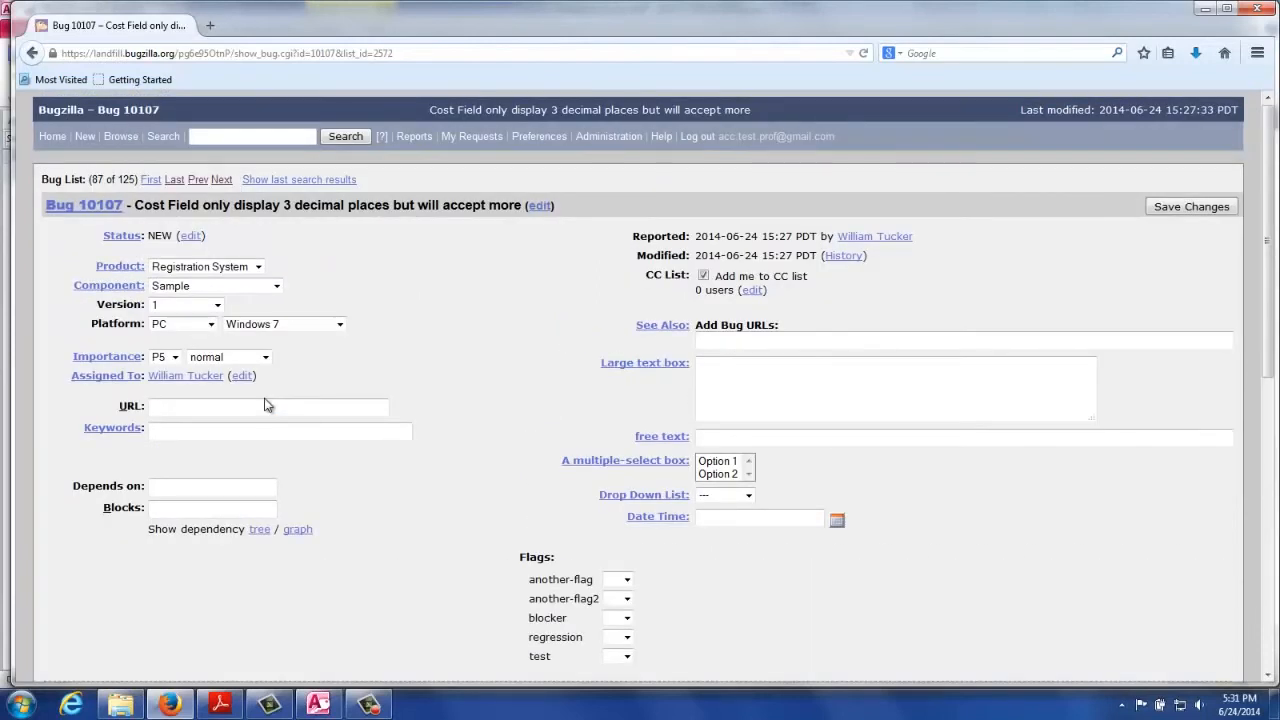